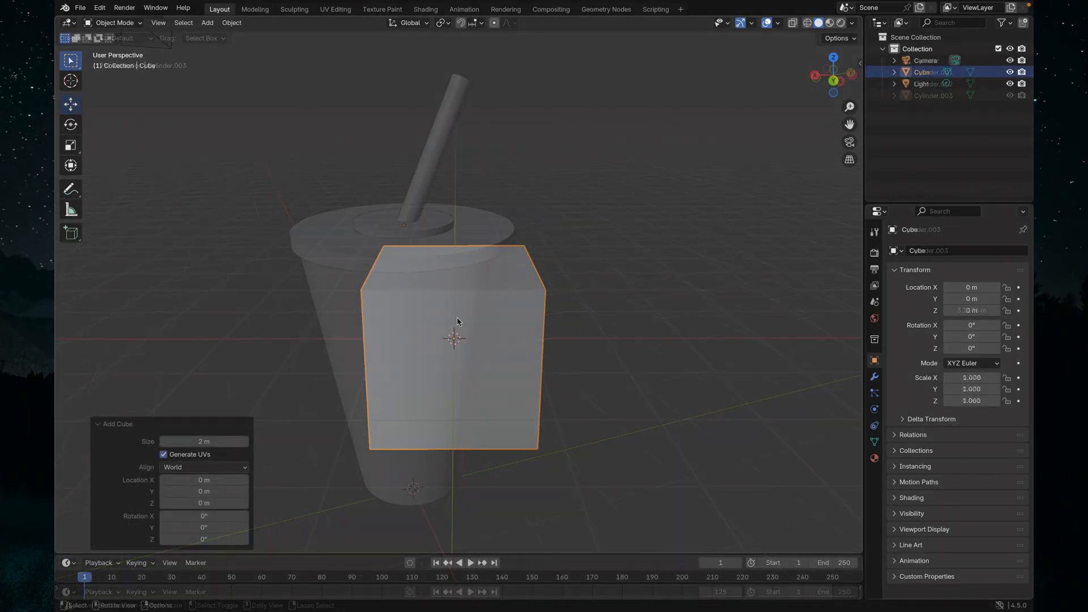
Step: Delete the default cube from the scene
{"action": "scroll", "coordinate": [495, 306], "scroll_direction": "down", "scroll_amount": 4}
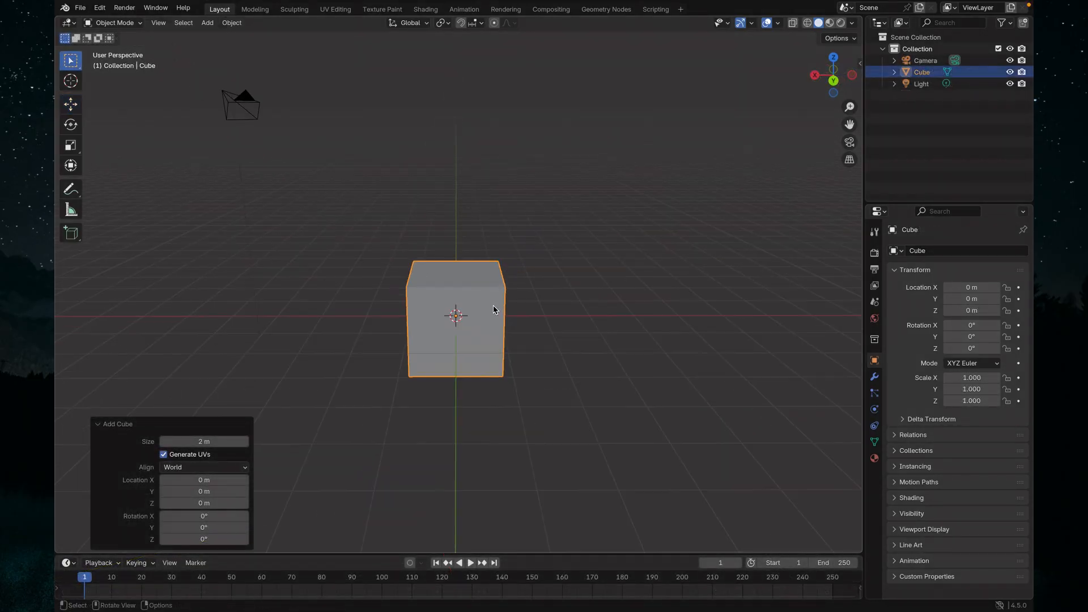
{"action": "mouse_move", "coordinate": [423, 341]}
{"action": "middle_mouse_down"}
{"action": "mouse_move", "coordinate": [493, 331]}
{"action": "mouse_move", "coordinate": [436, 331]}
{"action": "middle_mouse_up"}
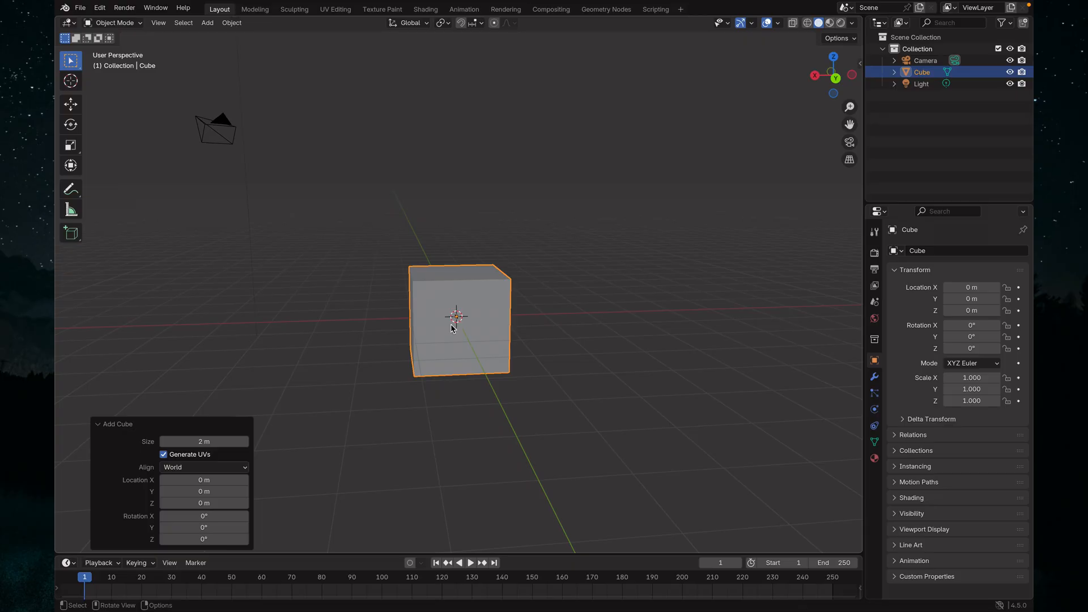
{"action": "scroll", "coordinate": [452, 327], "scroll_direction": "up", "scroll_amount": 3}
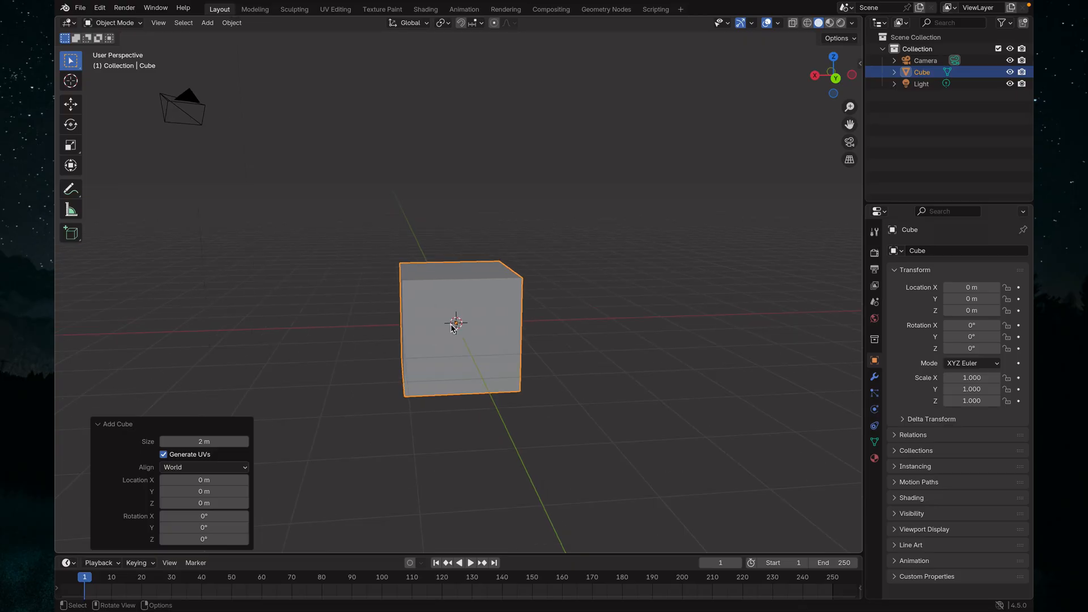
{"action": "middle_click_drag", "start_coordinate": [429, 330], "coordinate": [390, 329]}
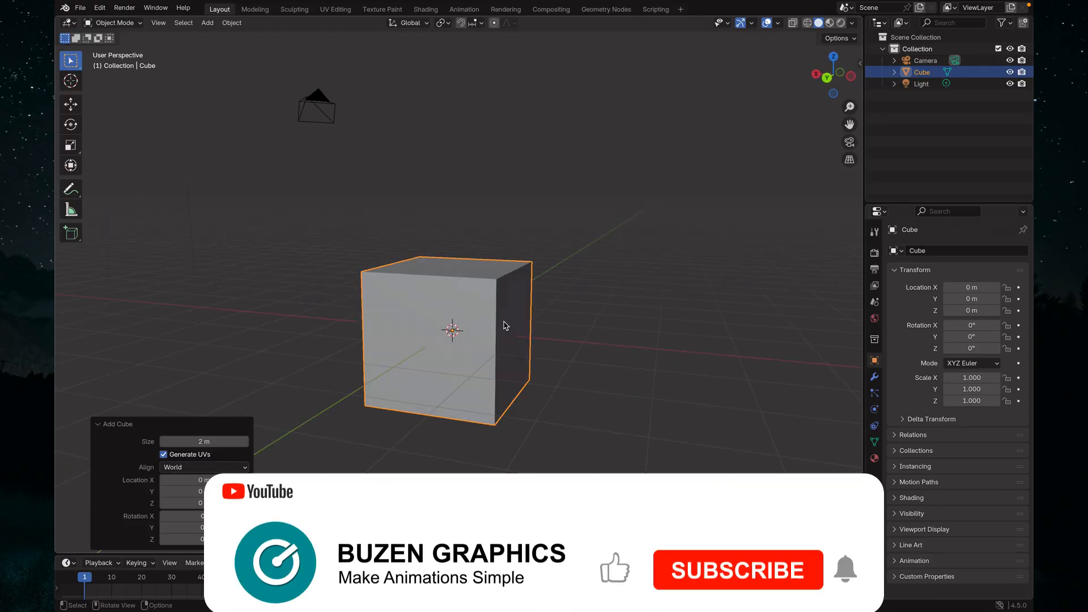
{"action": "key", "text": "x"}
{"action": "left_click", "coordinate": [474, 318]}
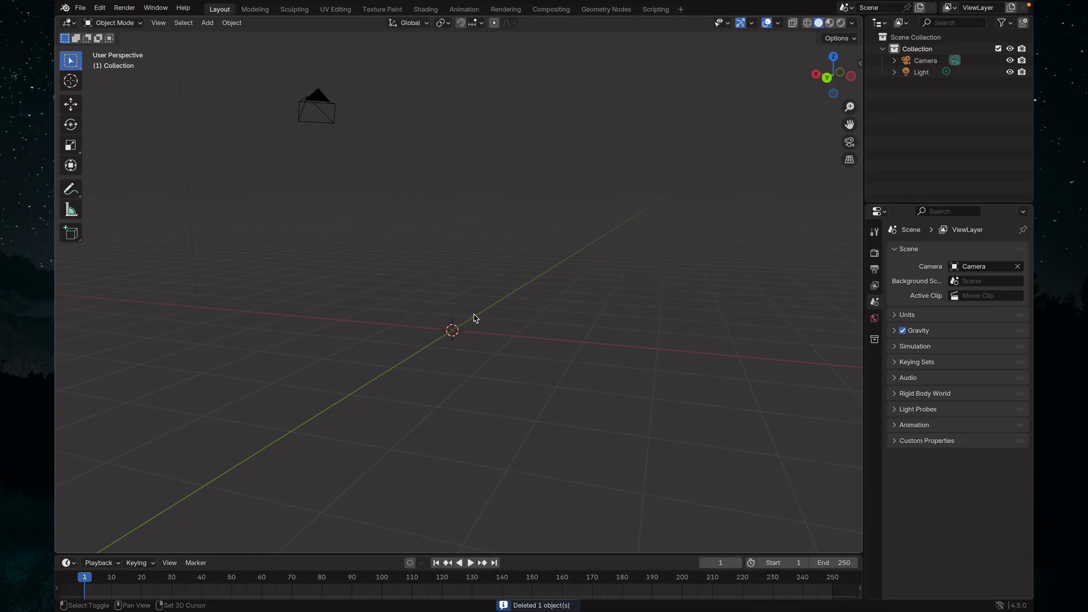
Step: Add a cylinder mesh at the world origin
{"action": "key", "text": "shift+a"}
{"action": "mouse_move", "coordinate": [476, 315]}
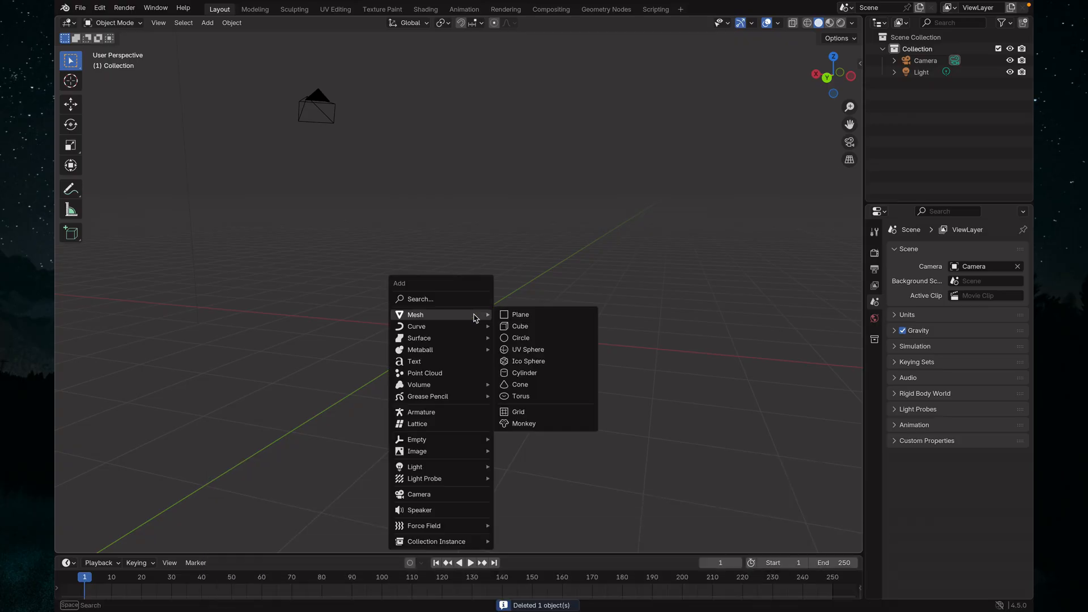
{"action": "left_click", "coordinate": [527, 373]}
Step: Try a vertex count of 500 on the new cylinder and set it back to 32
{"action": "scroll", "coordinate": [529, 356], "scroll_direction": "up", "scroll_amount": 2}
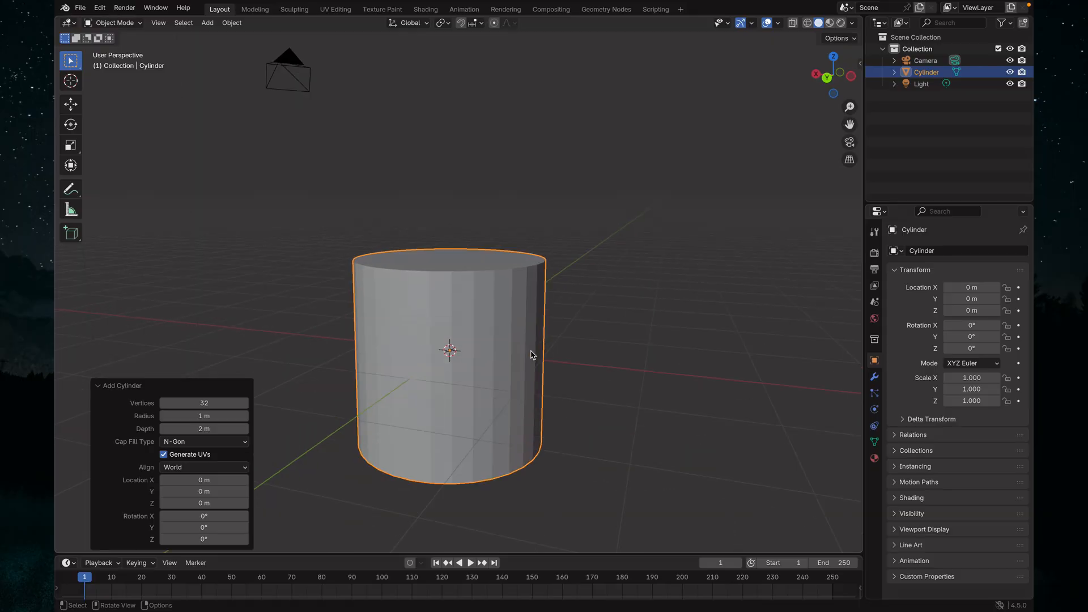
{"action": "scroll", "coordinate": [531, 355], "scroll_direction": "up", "scroll_amount": 2}
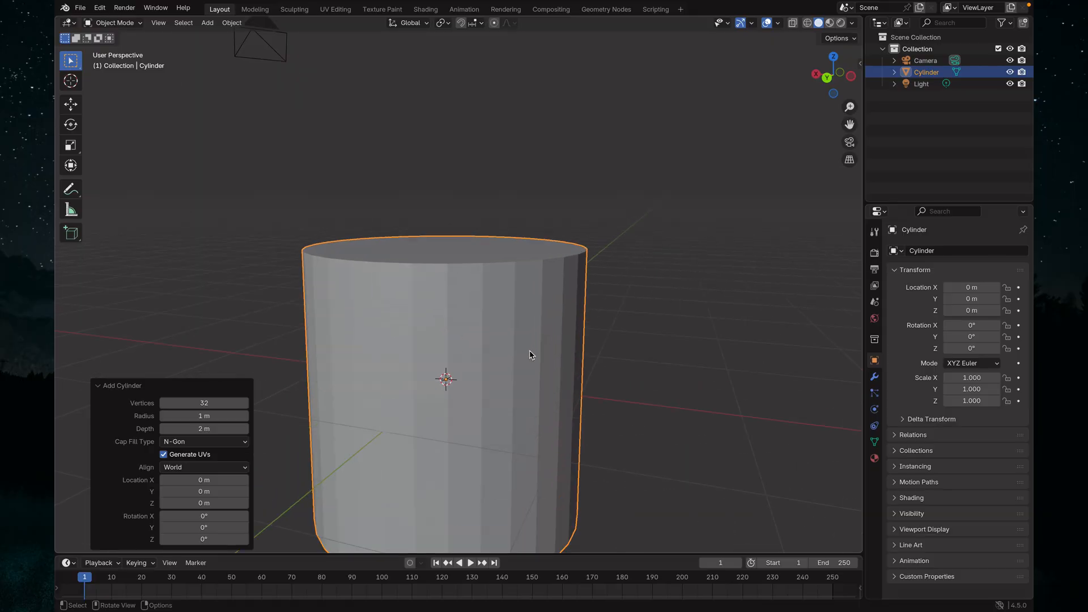
{"action": "middle_click_drag", "start_coordinate": [507, 365], "coordinate": [542, 316]}
{"action": "scroll", "coordinate": [543, 317], "scroll_direction": "up", "scroll_amount": 2}
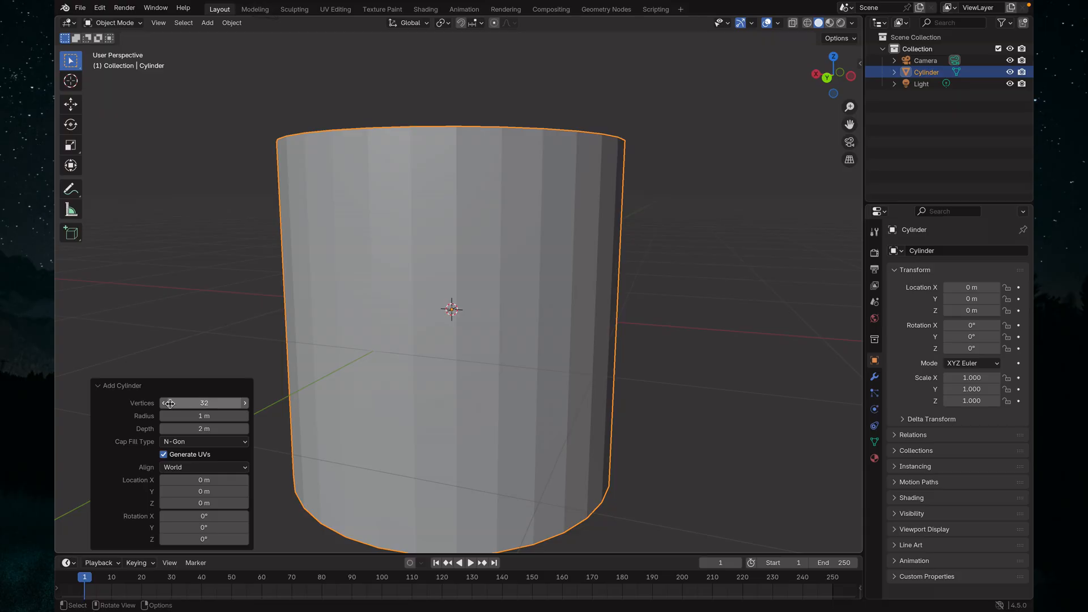
{"action": "left_click_drag", "start_coordinate": [199, 404], "coordinate": [391, 403]}
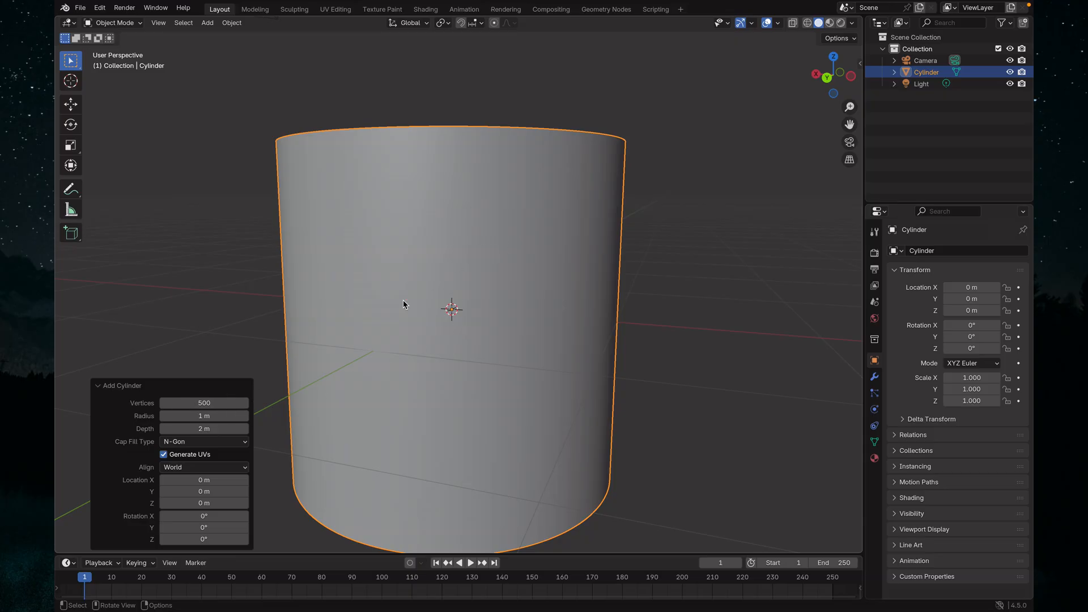
{"action": "left_click", "coordinate": [218, 403]}
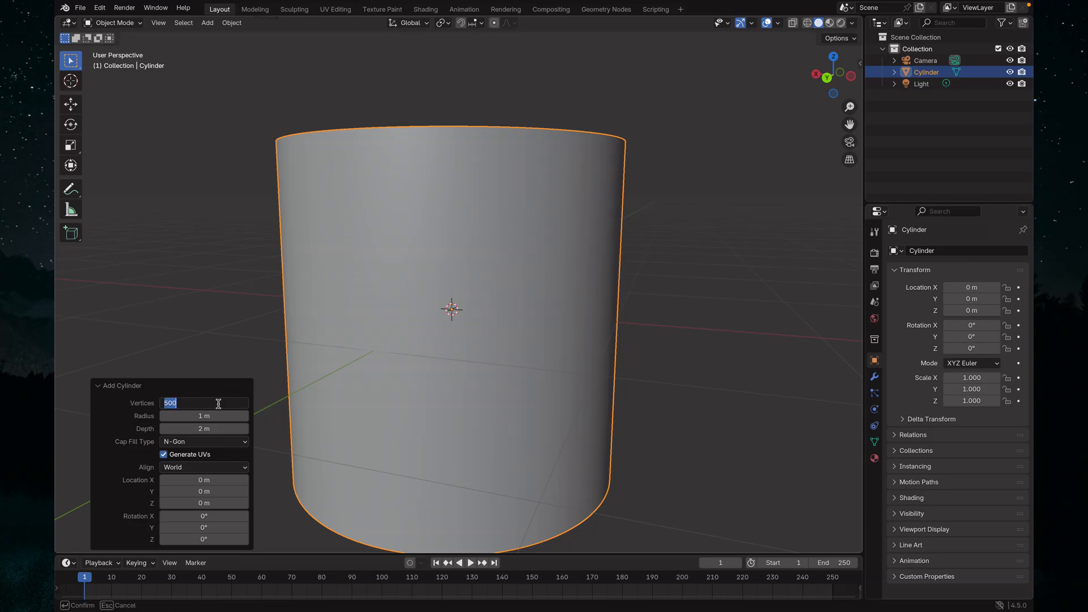
{"action": "type", "text": "32"}
{"action": "key", "text": "Return"}
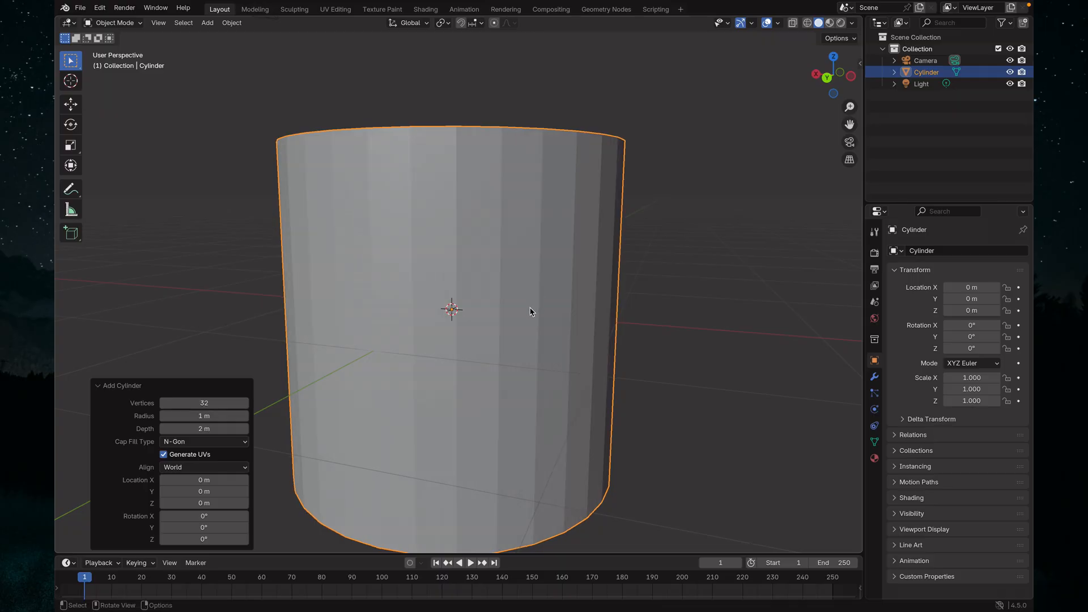
Step: Move the cylinder up 1 m along the Z axis
{"action": "scroll", "coordinate": [530, 312], "scroll_direction": "down", "scroll_amount": 2}
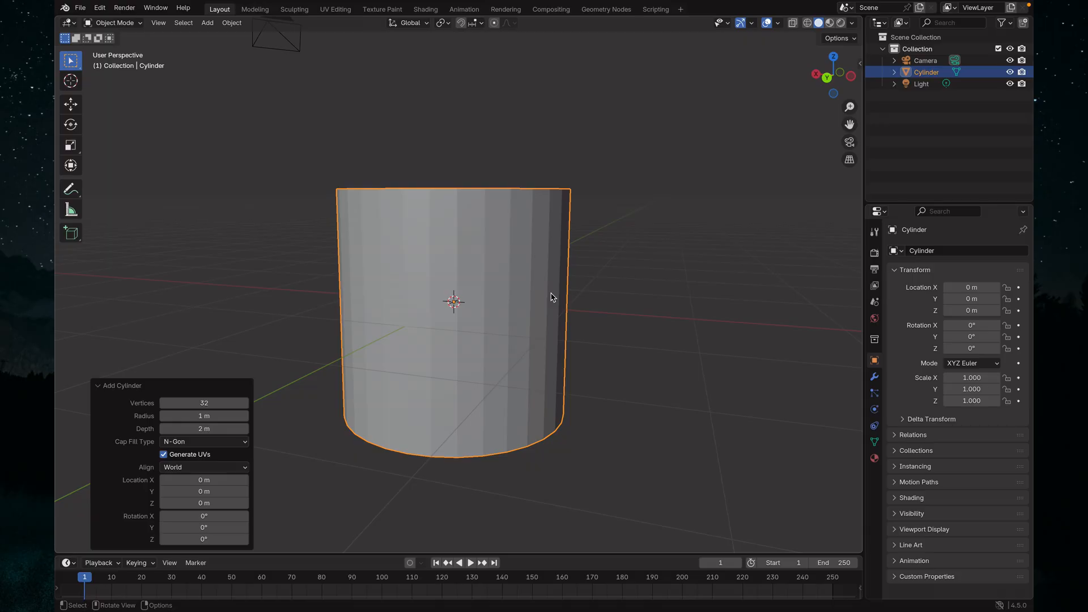
{"action": "mouse_move", "coordinate": [554, 296]}
{"action": "middle_mouse_down"}
{"action": "mouse_move", "coordinate": [537, 318]}
{"action": "mouse_move", "coordinate": [479, 318]}
{"action": "mouse_move", "coordinate": [541, 305]}
{"action": "middle_mouse_up"}
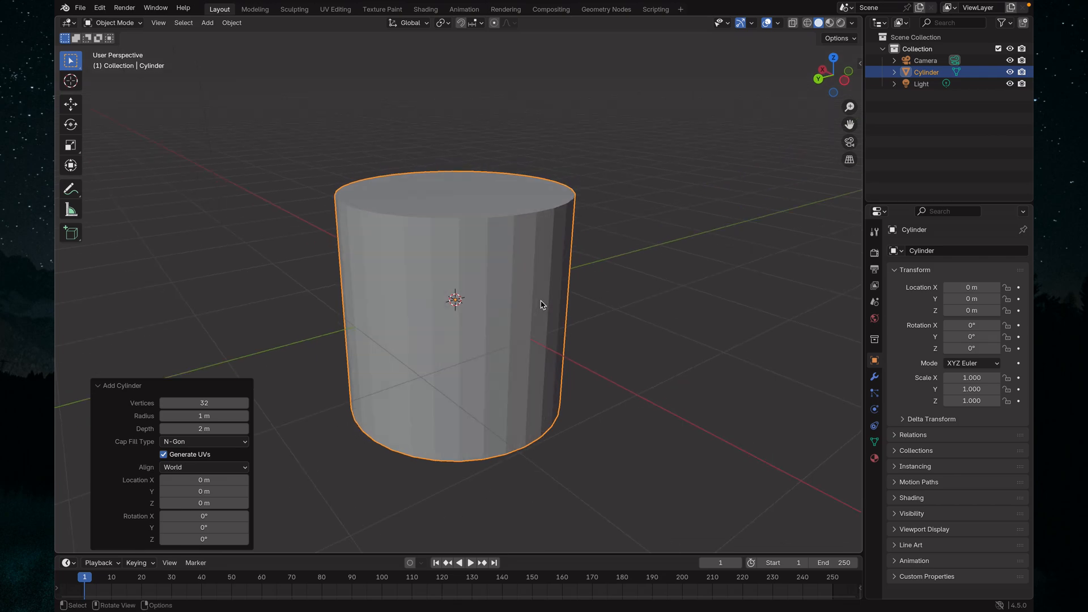
{"action": "key", "text": "g"}
{"action": "key", "text": "z"}
{"action": "key", "text": "1"}
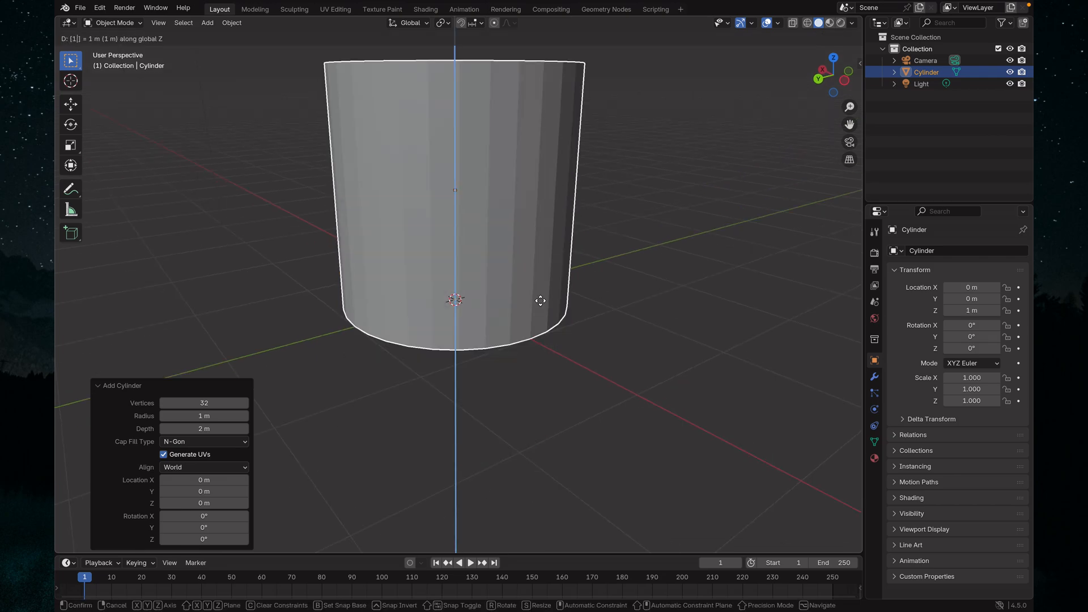
{"action": "key", "text": "Return"}
Step: Switch the cylinder from Object Mode to Edit Mode
{"action": "middle_click_drag", "start_coordinate": [614, 312], "coordinate": [590, 308]}
{"action": "scroll", "coordinate": [590, 308], "scroll_direction": "down", "scroll_amount": 2}
{"action": "scroll", "coordinate": [564, 309], "scroll_direction": "up", "scroll_amount": 5}
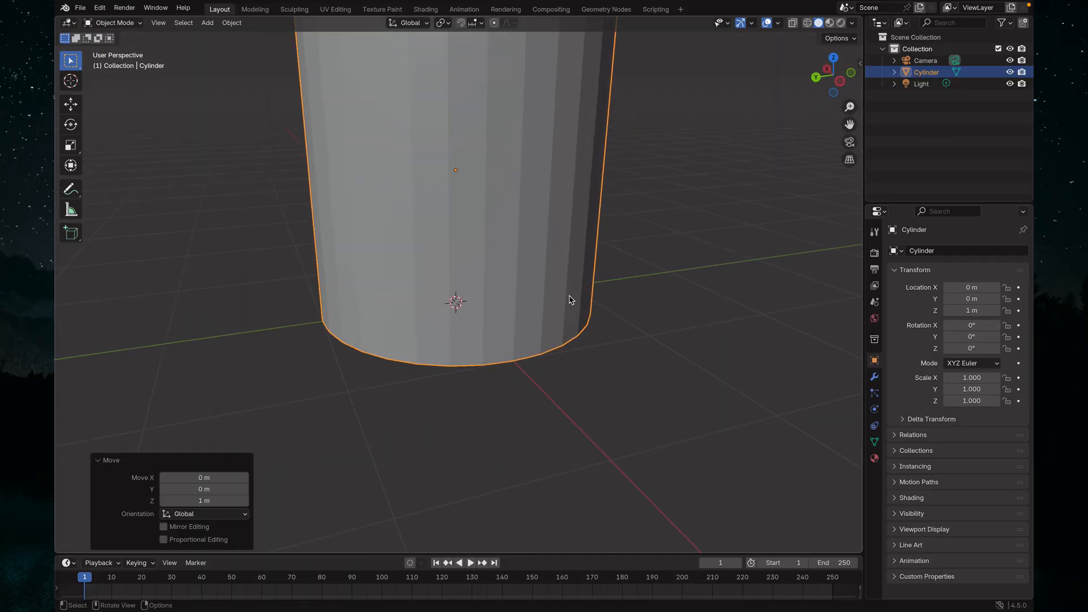
{"action": "middle_click_drag", "start_coordinate": [519, 205], "coordinate": [518, 283], "text": "shift"}
{"action": "scroll", "coordinate": [519, 281], "scroll_direction": "up", "scroll_amount": 1}
{"action": "scroll", "coordinate": [518, 281], "scroll_direction": "down", "scroll_amount": 1}
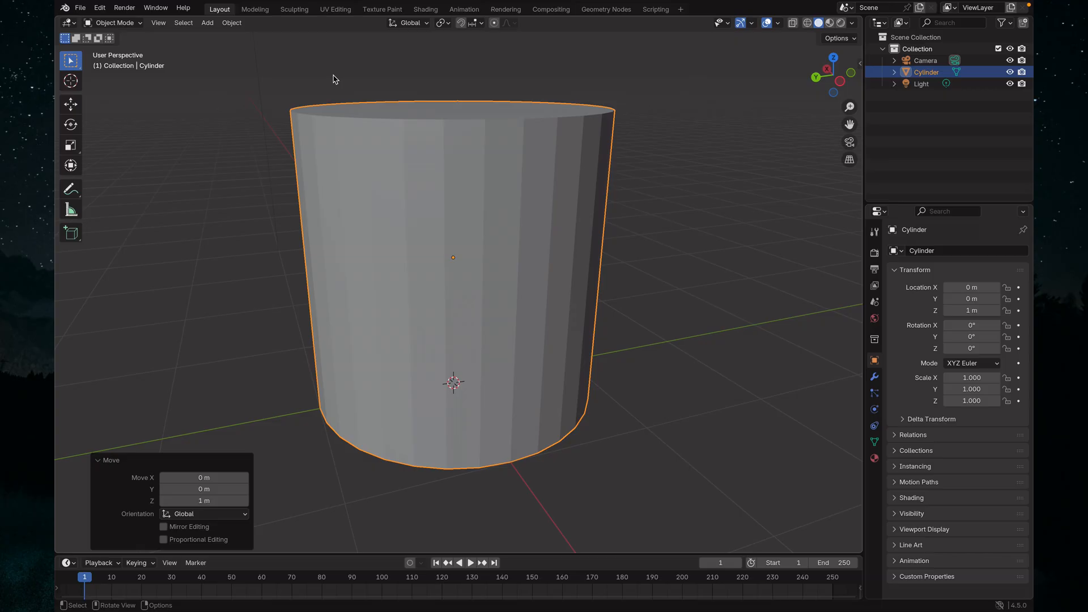
{"action": "left_click", "coordinate": [126, 26]}
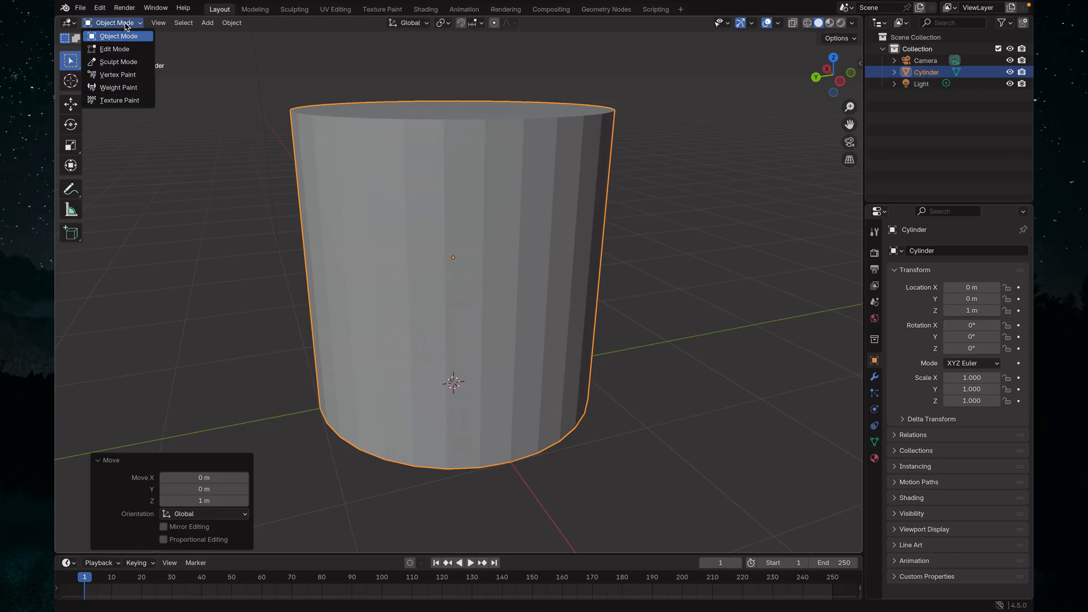
{"action": "left_click", "coordinate": [124, 52]}
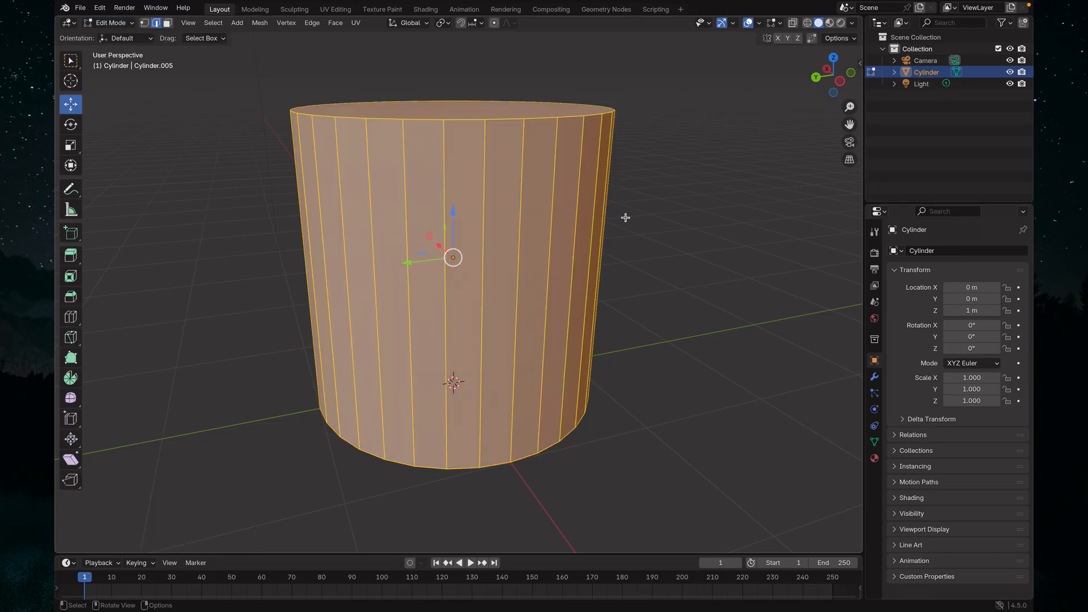
Step: Toggle the cylinder to Object Mode and back to Edit Mode, and deselect all of its geometry
{"action": "key", "text": "Tab"}
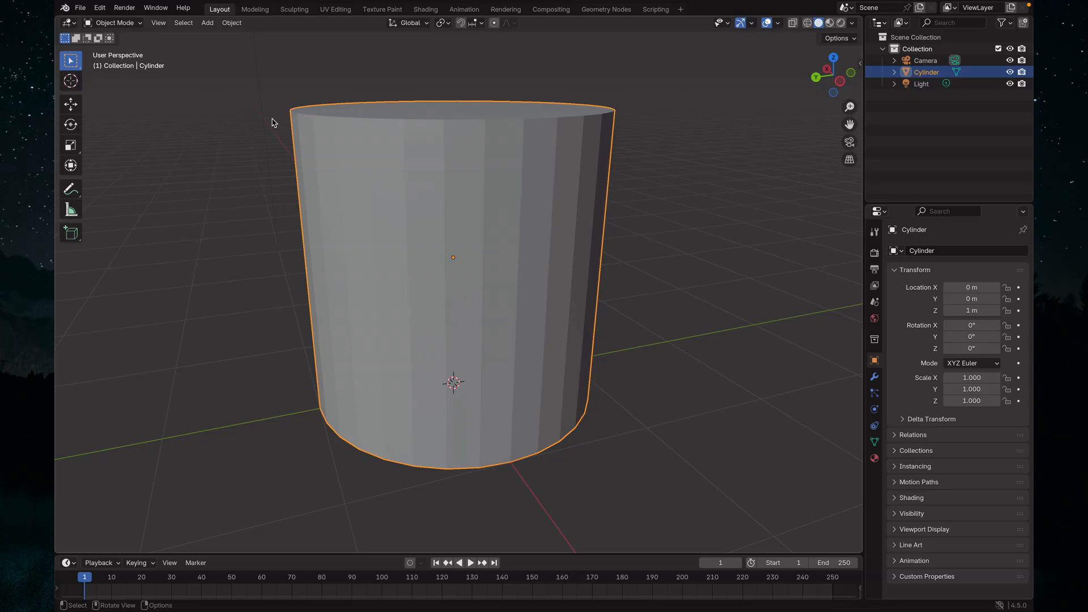
{"action": "scroll", "coordinate": [272, 123], "scroll_direction": "down", "scroll_amount": 2}
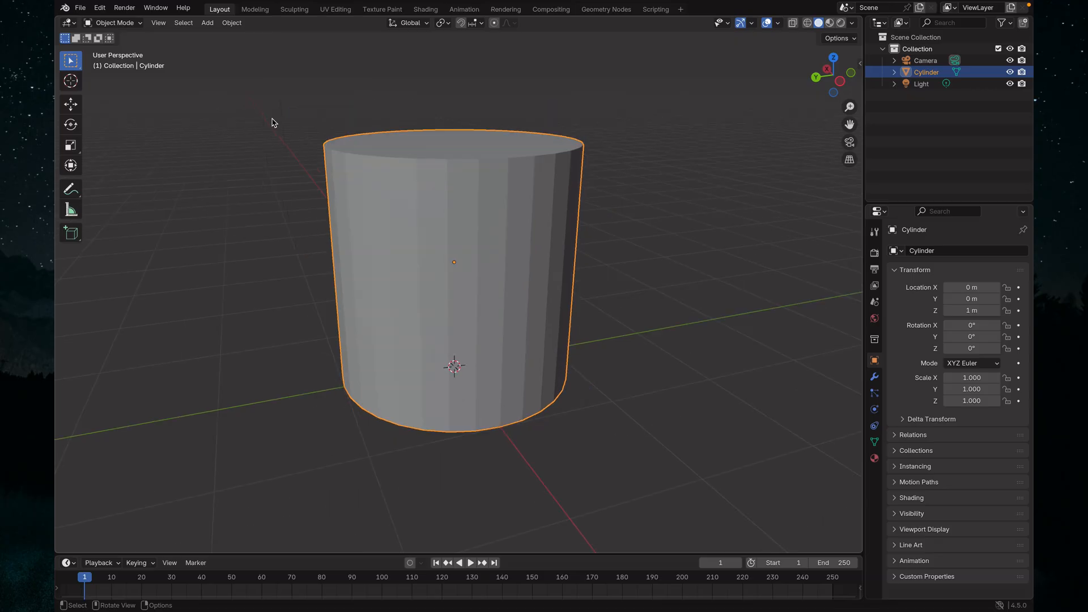
{"action": "key", "text": "Tab"}
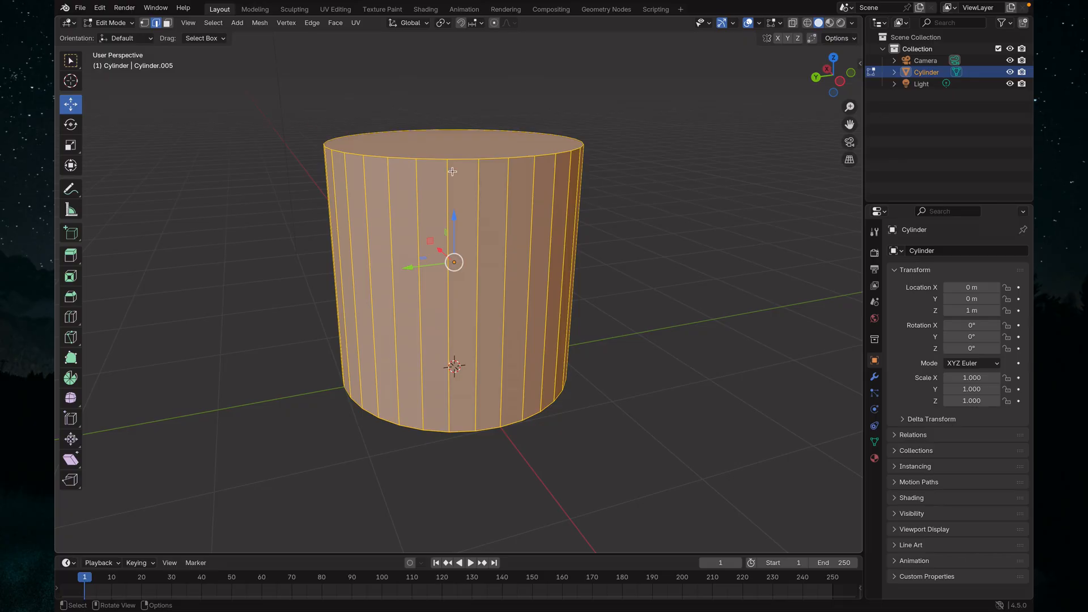
{"action": "scroll", "coordinate": [453, 173], "scroll_direction": "up", "scroll_amount": 1}
{"action": "left_click", "coordinate": [663, 178]}
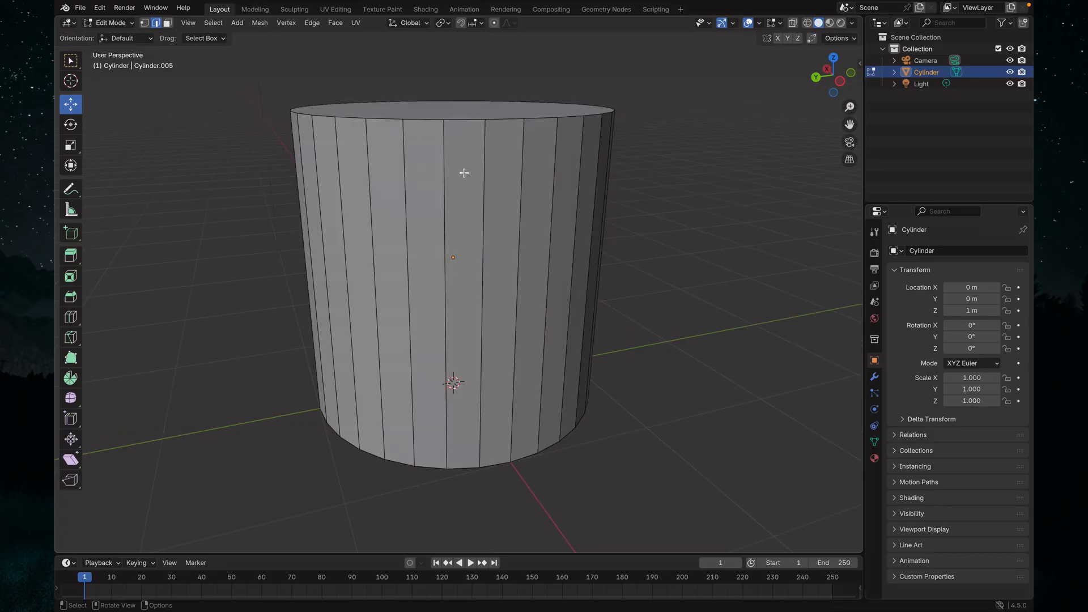
Step: Switch to vertex selection and select a single vertex on the near side of the cylinder's top rim
{"action": "scroll", "coordinate": [463, 172], "scroll_direction": "down", "scroll_amount": 2}
{"action": "scroll", "coordinate": [462, 171], "scroll_direction": "up", "scroll_amount": 4}
{"action": "mouse_move", "coordinate": [556, 172]}
{"action": "middle_mouse_down"}
{"action": "mouse_move", "coordinate": [515, 202]}
{"action": "mouse_move", "coordinate": [554, 183]}
{"action": "middle_mouse_up"}
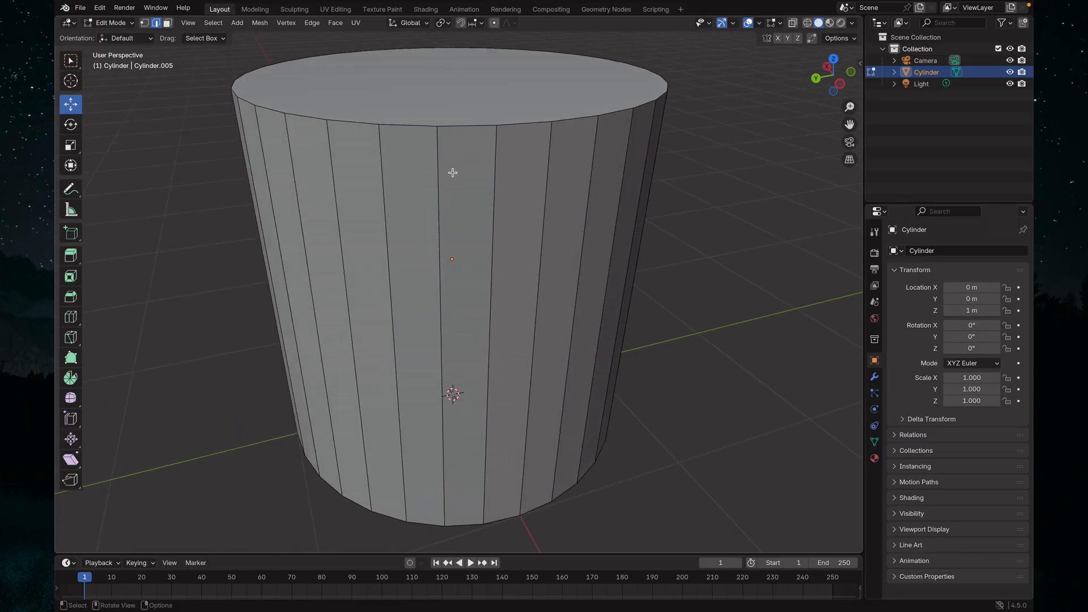
{"action": "scroll", "coordinate": [365, 196], "scroll_direction": "down", "scroll_amount": 3}
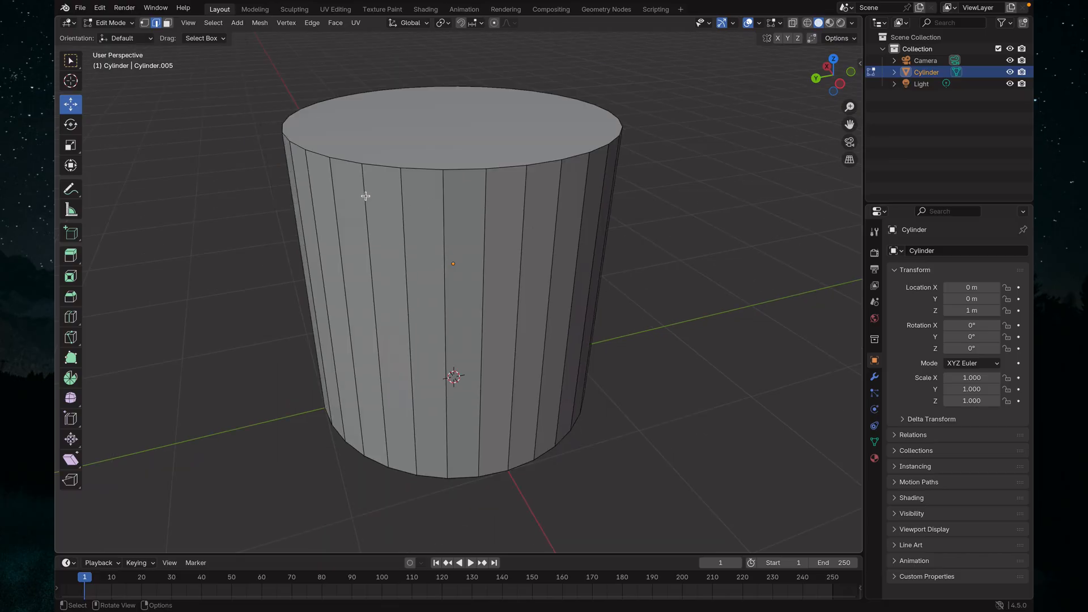
{"action": "middle_click_drag", "start_coordinate": [347, 190], "coordinate": [389, 185]}
{"action": "scroll", "coordinate": [493, 185], "scroll_direction": "up", "scroll_amount": 2}
{"action": "middle_click_drag", "start_coordinate": [510, 178], "coordinate": [427, 173]}
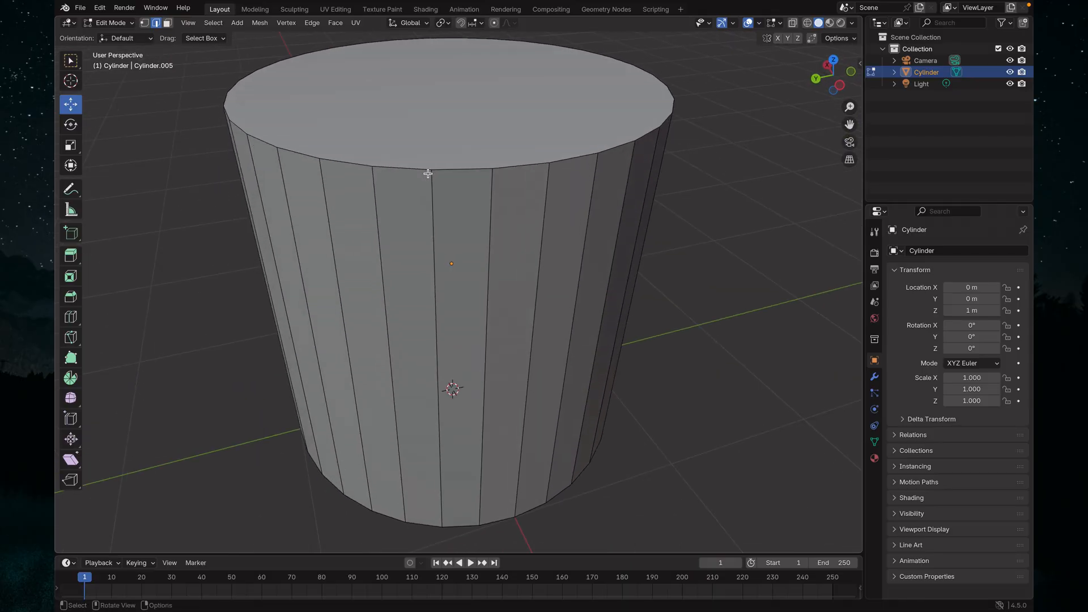
{"action": "scroll", "coordinate": [383, 164], "scroll_direction": "up", "scroll_amount": 2}
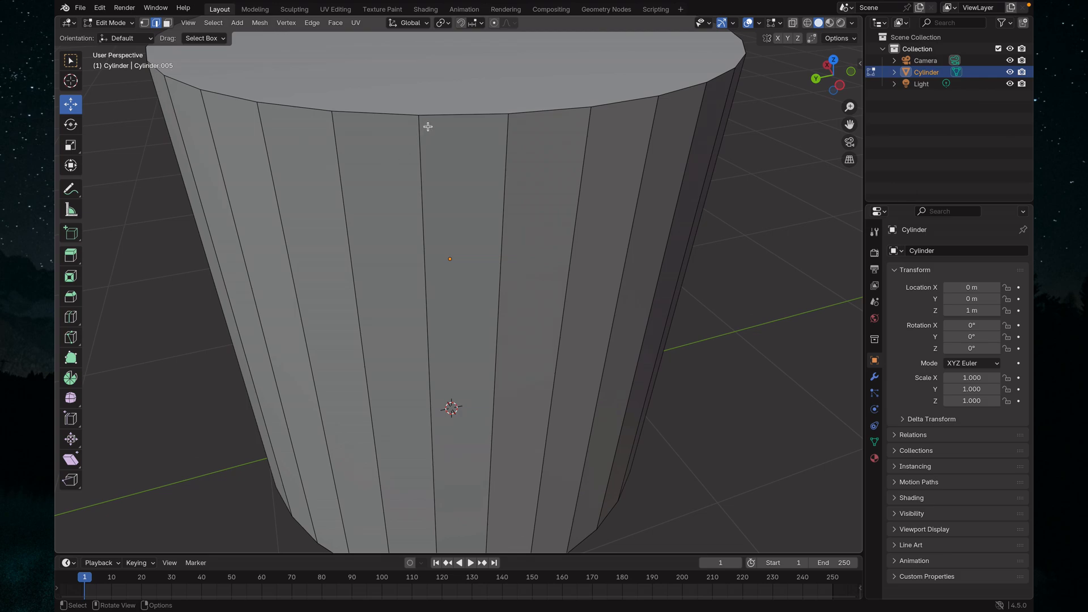
{"action": "key", "text": "1"}
{"action": "left_click", "coordinate": [439, 141]}
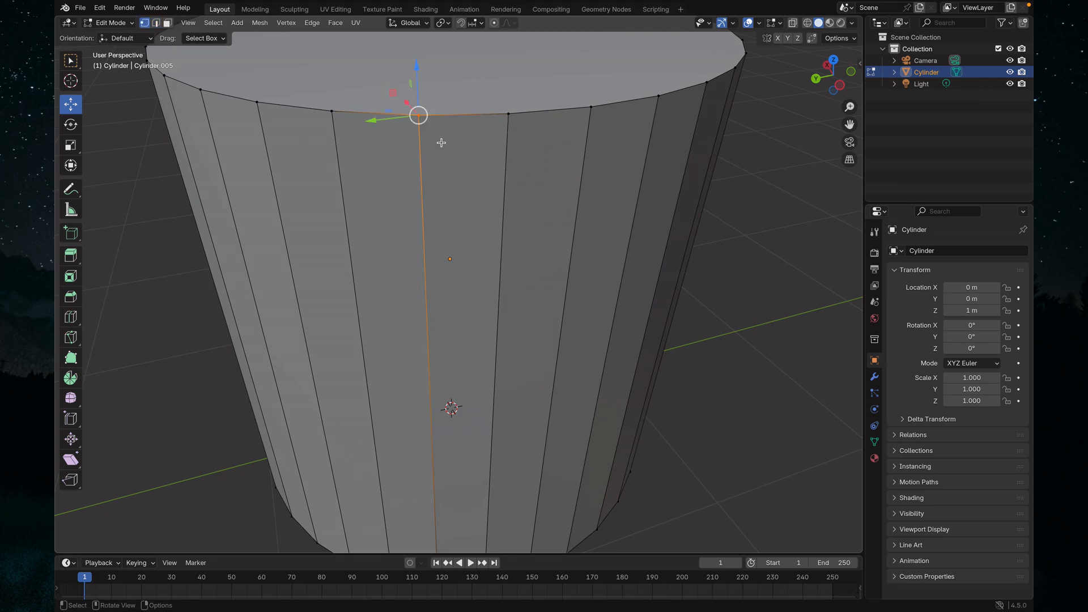
Step: Switch to edge selection and select several vertical side edges of the cylinder one after another
{"action": "key", "text": "2"}
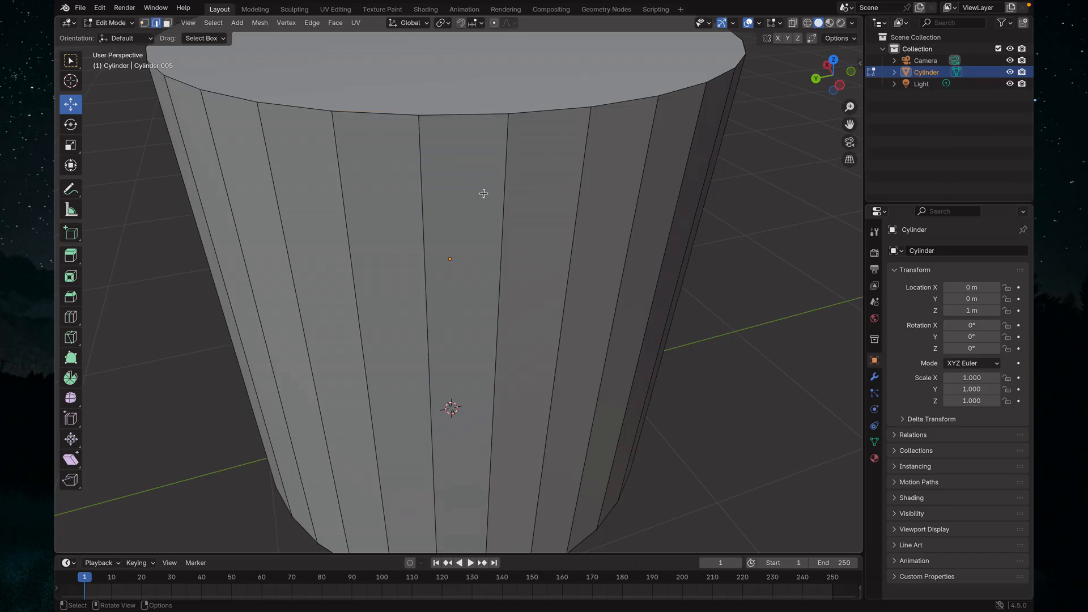
{"action": "left_click", "coordinate": [420, 184]}
{"action": "left_click", "coordinate": [513, 241]}
{"action": "left_click", "coordinate": [569, 243]}
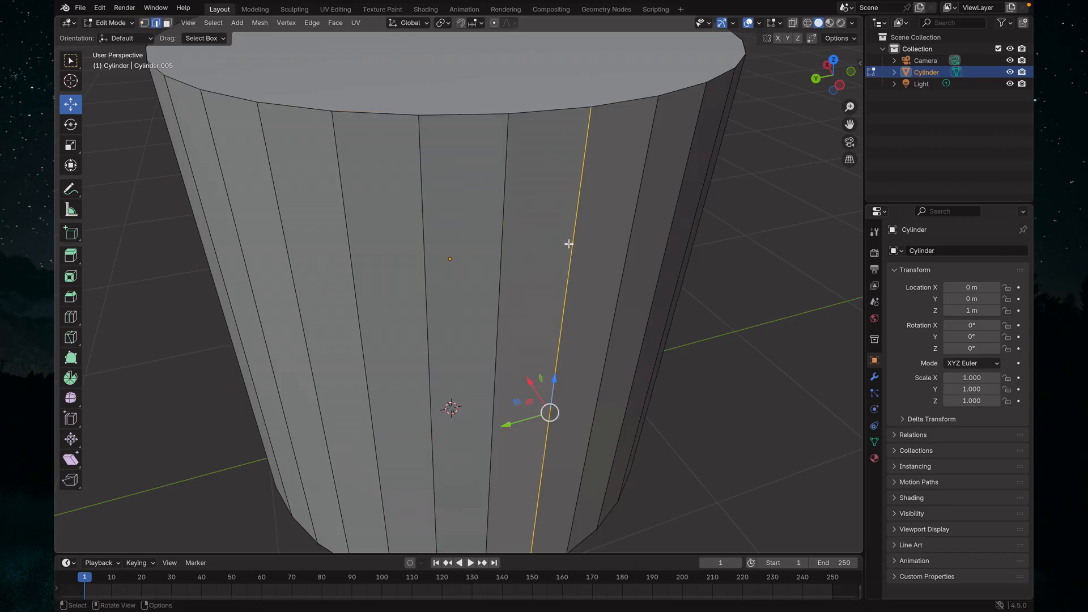
Step: Switch to face selection and select the top face and several neighbouring side faces of the cylinder one at a time
{"action": "key", "text": "3"}
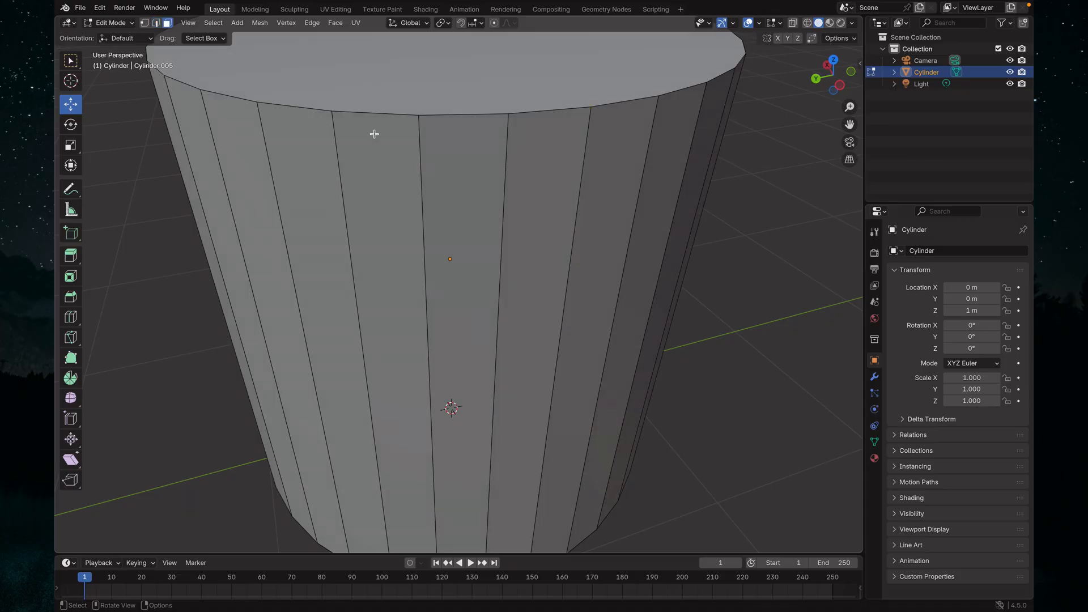
{"action": "left_click", "coordinate": [423, 88]}
{"action": "left_click", "coordinate": [454, 190]}
{"action": "left_click", "coordinate": [371, 223]}
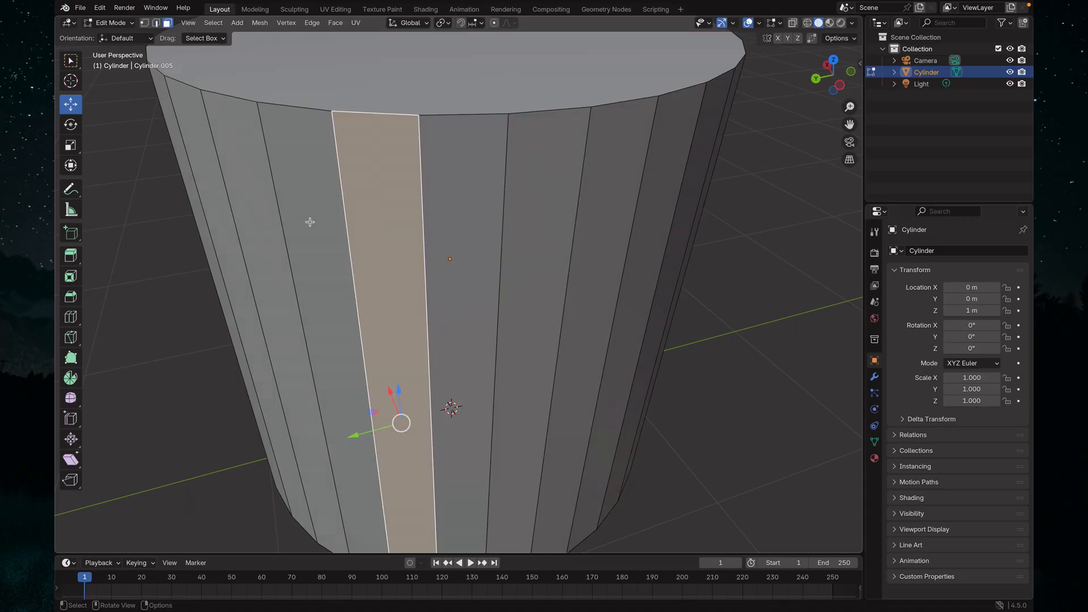
{"action": "left_click", "coordinate": [309, 222]}
{"action": "left_click", "coordinate": [403, 226]}
{"action": "left_click", "coordinate": [475, 225]}
{"action": "left_click", "coordinate": [545, 221]}
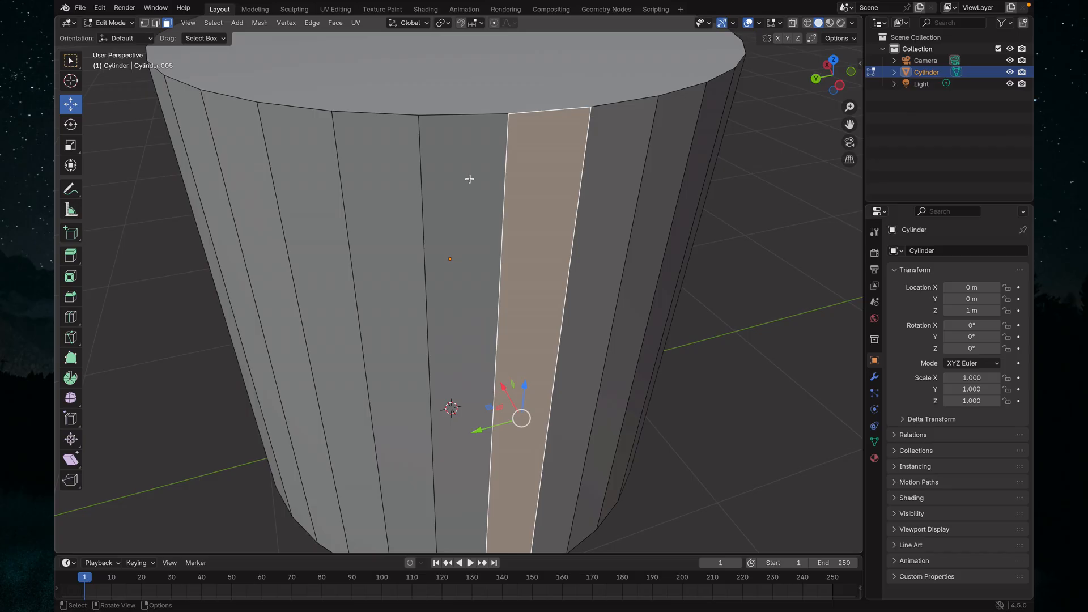
Step: Select a near top-rim vertex in vertex selection, and two neighbouring top-rim edges one at a time in edge selection
{"action": "key", "text": "1"}
{"action": "left_click", "coordinate": [418, 115]}
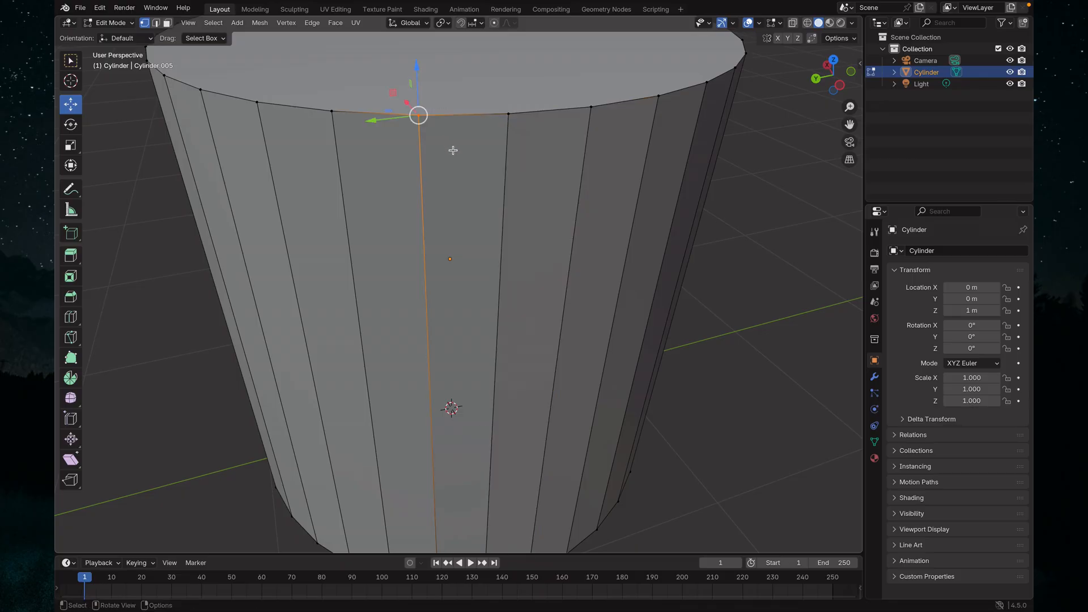
{"action": "key", "text": "2"}
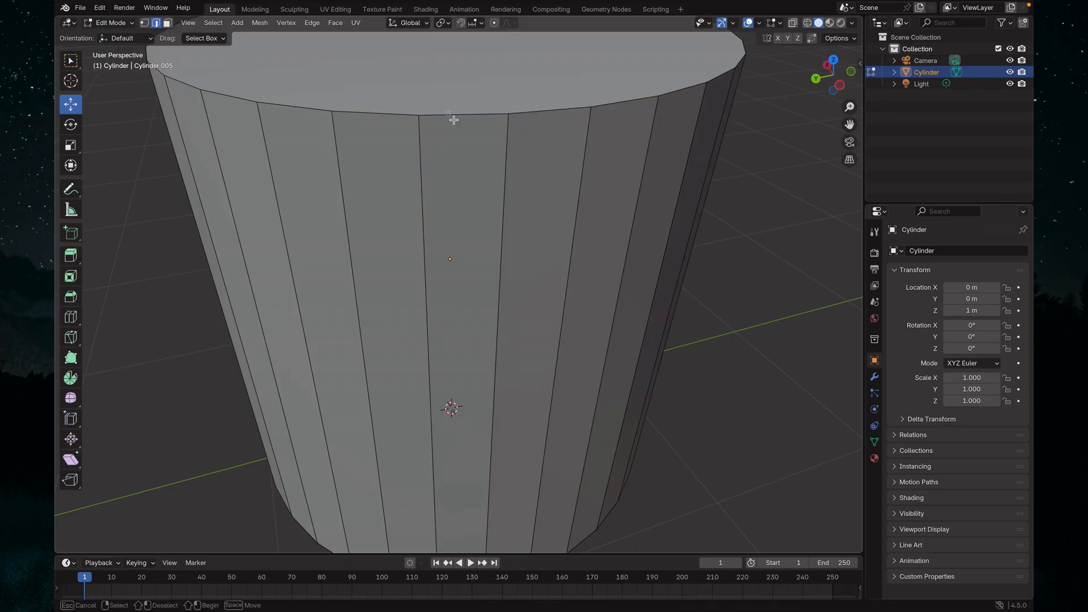
{"action": "left_click", "coordinate": [451, 117]}
{"action": "left_click", "coordinate": [401, 119]}
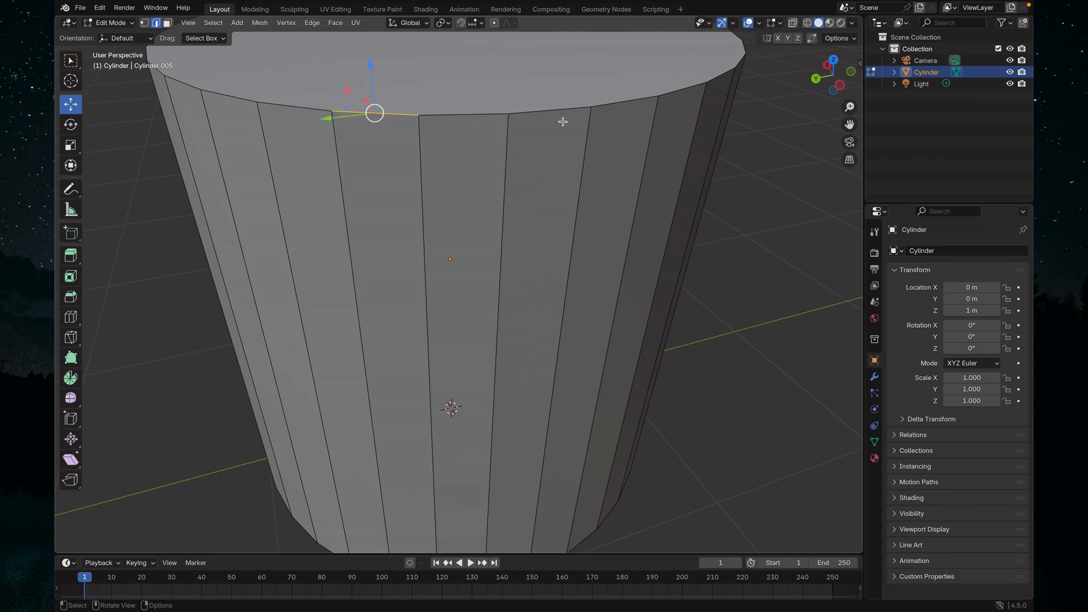
Step: Switch to face selection and select individual faces one at a time, including the cylinder's top face and several near side faces
{"action": "key", "text": "3"}
{"action": "left_click", "coordinate": [552, 175]}
{"action": "left_click", "coordinate": [477, 98]}
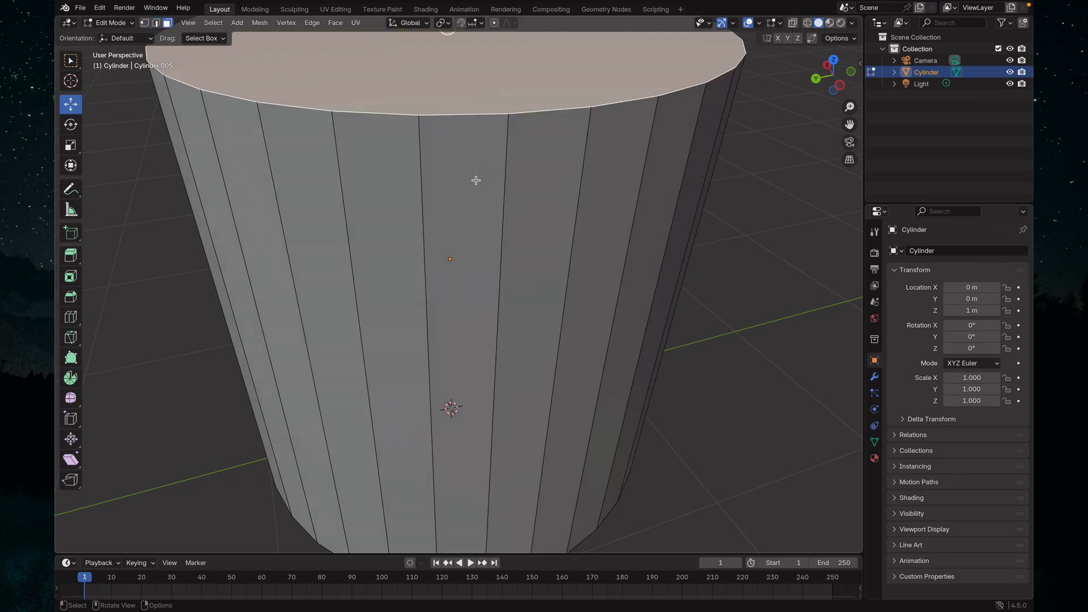
{"action": "left_click", "coordinate": [476, 181]}
{"action": "left_click", "coordinate": [564, 192]}
{"action": "left_click", "coordinate": [468, 187]}
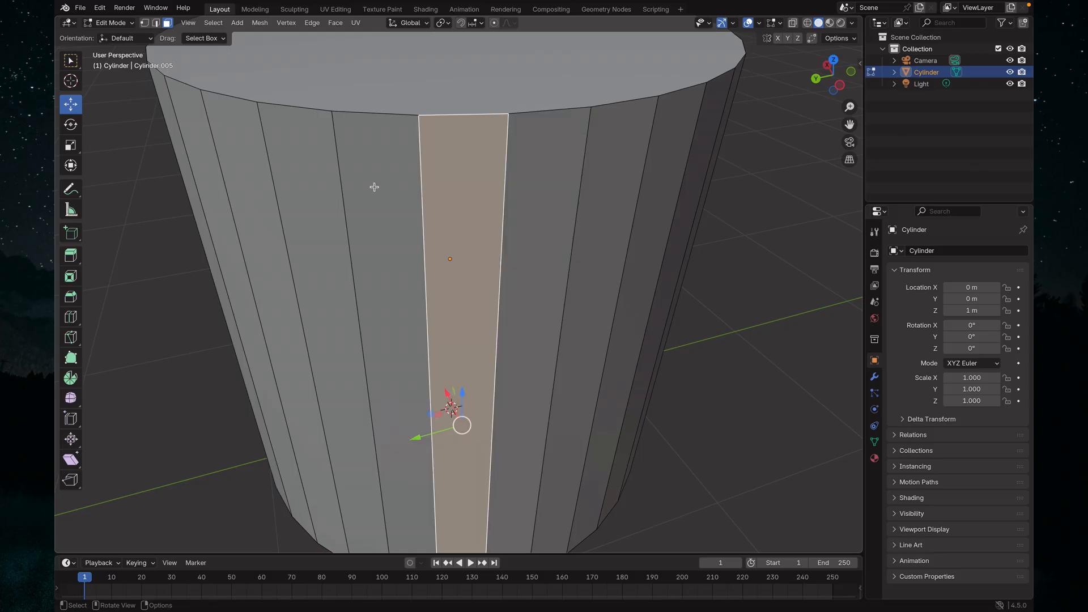
{"action": "left_click", "coordinate": [363, 187]}
{"action": "left_click", "coordinate": [291, 190]}
{"action": "left_click", "coordinate": [484, 196]}
{"action": "left_click", "coordinate": [563, 195]}
{"action": "left_click", "coordinate": [634, 188]}
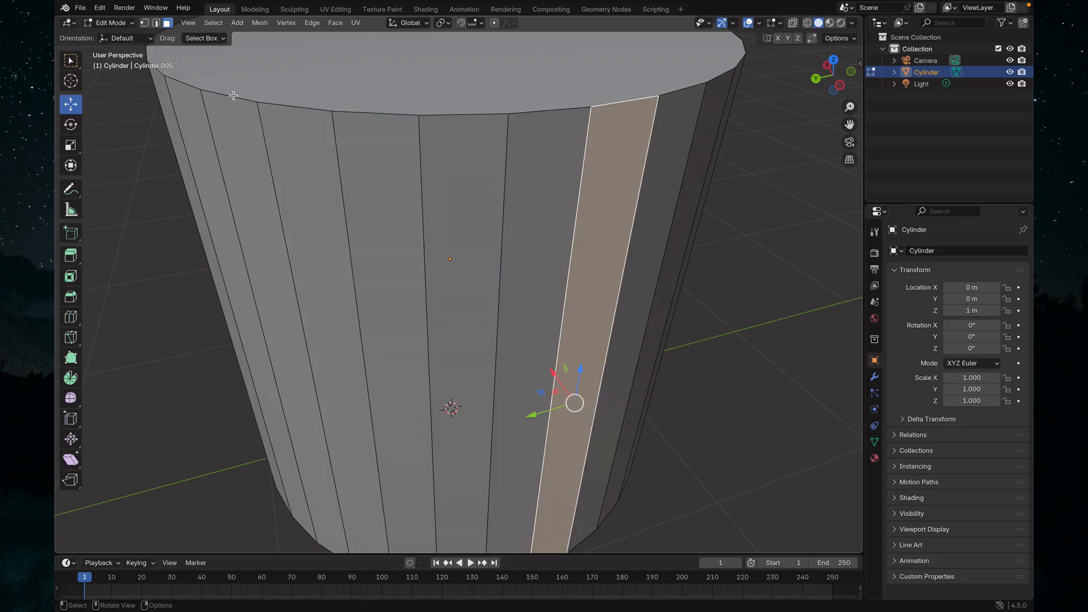
Step: Cycle through vertex, edge and face selection, selecting one top-rim vertex, one top-rim edge and one side face in turn
{"action": "left_click", "coordinate": [144, 22]}
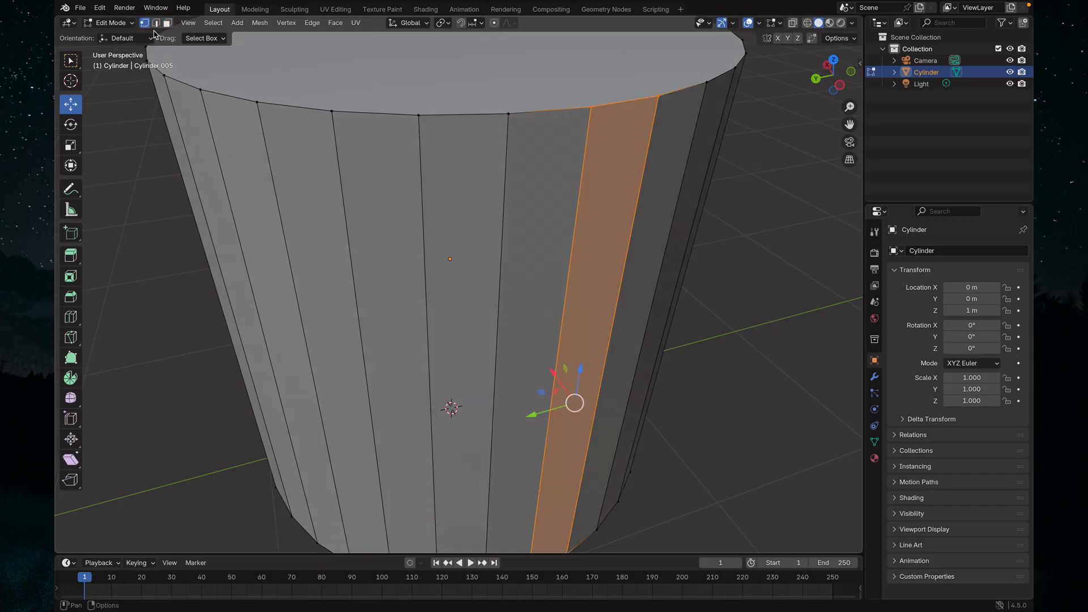
{"action": "left_click", "coordinate": [331, 111]}
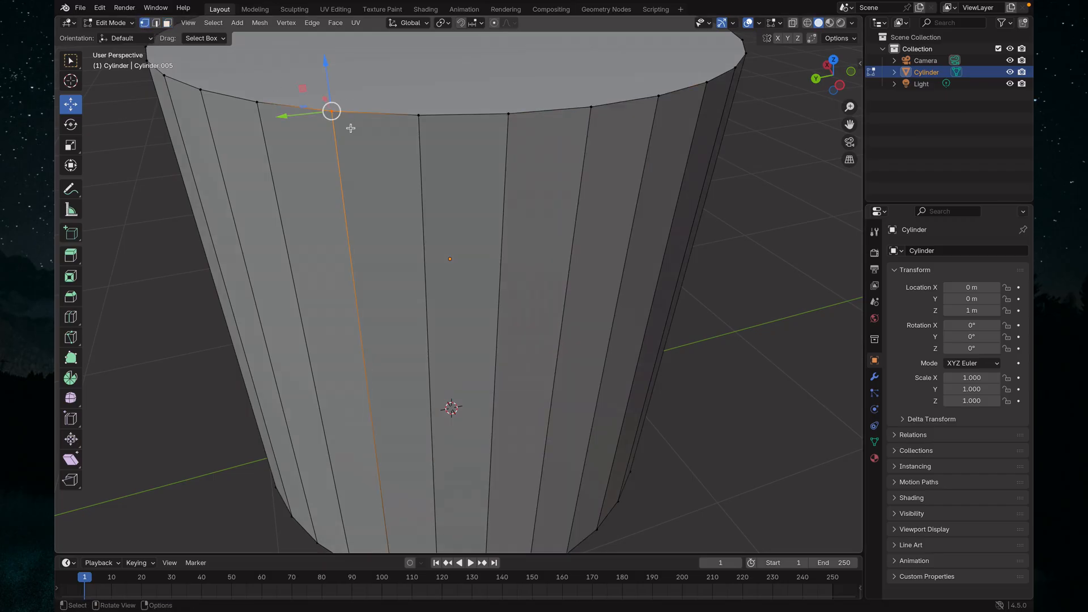
{"action": "left_click", "coordinate": [156, 24]}
{"action": "left_click", "coordinate": [372, 108]}
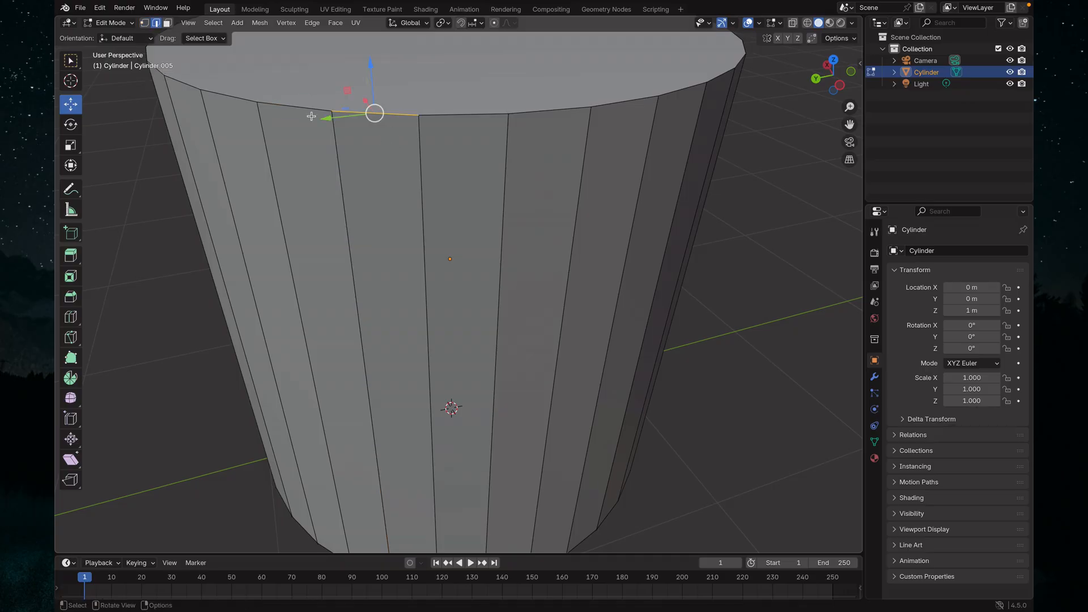
{"action": "key", "text": "3"}
{"action": "left_click", "coordinate": [441, 154]}
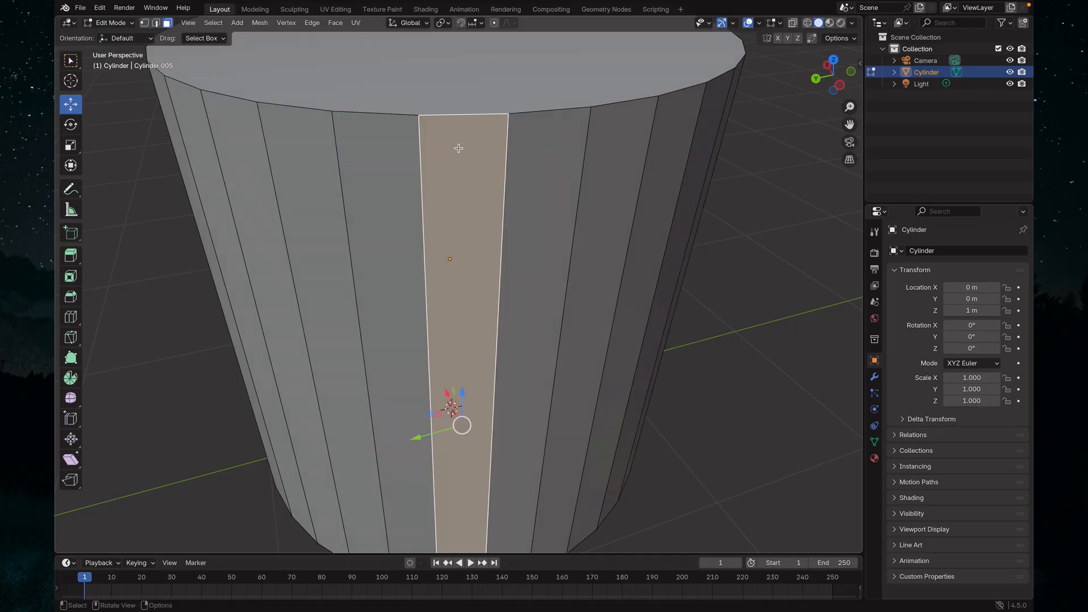
Step: Switch to vertex selection, select a near top-rim vertex, and try moving it about -0.034 m along Y
{"action": "left_click", "coordinate": [158, 26]}
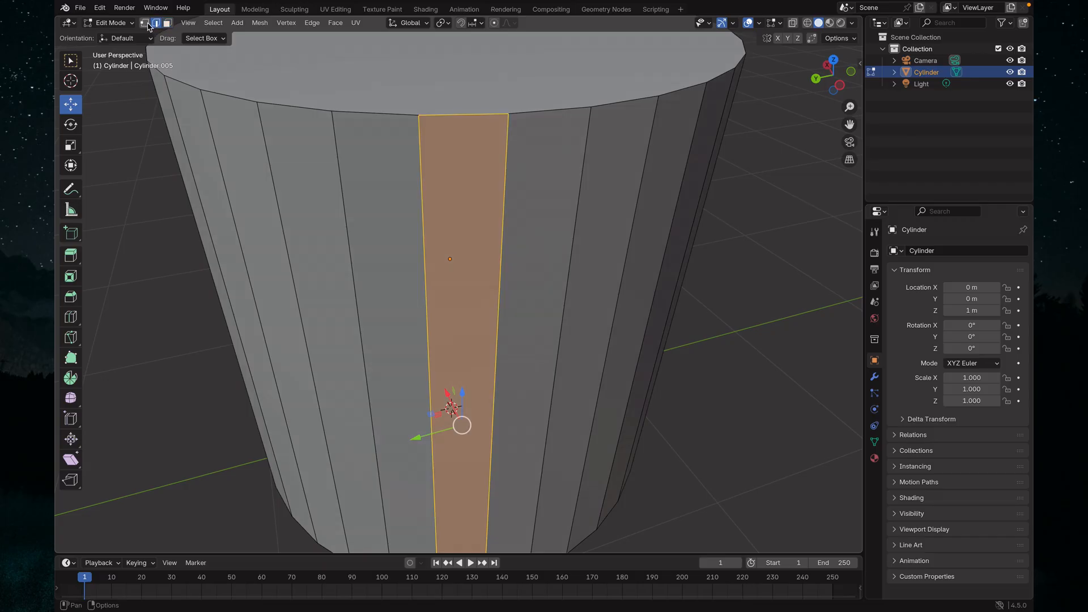
{"action": "left_click", "coordinate": [146, 25]}
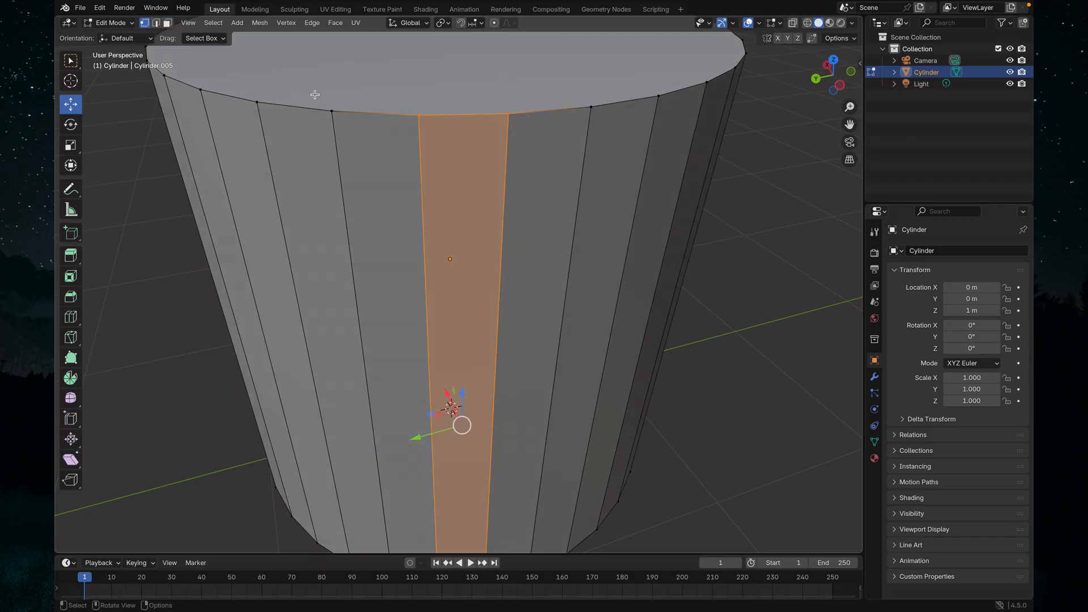
{"action": "left_click", "coordinate": [356, 123]}
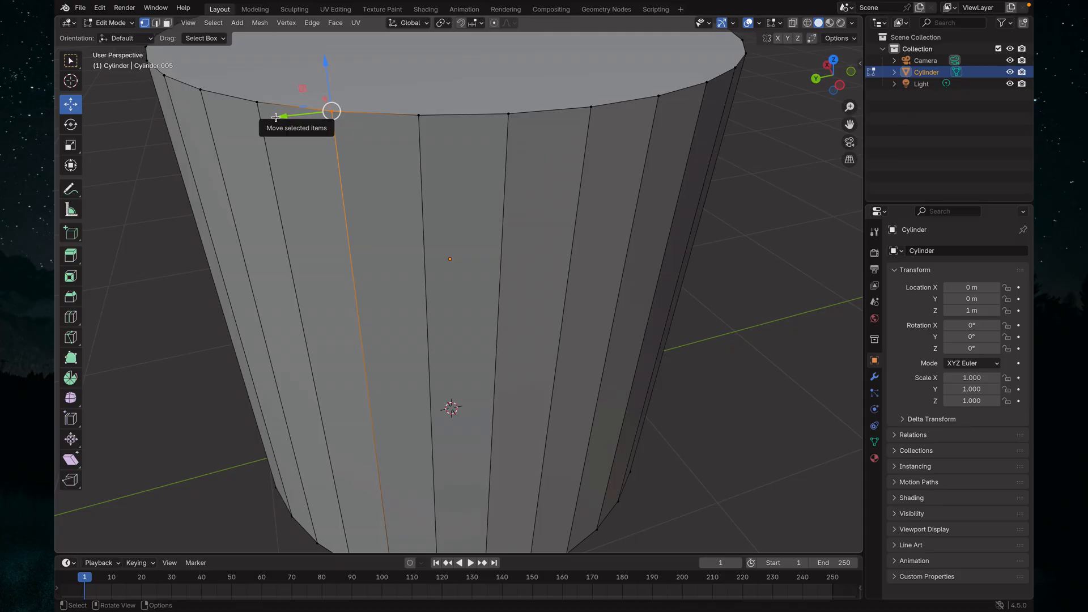
{"action": "mouse_move", "coordinate": [289, 121]}
{"action": "left_mouse_down"}
{"action": "mouse_move", "coordinate": [227, 128]}
{"action": "mouse_move", "coordinate": [352, 119]}
{"action": "mouse_move", "coordinate": [253, 128]}
{"action": "mouse_move", "coordinate": [310, 123]}
{"action": "left_mouse_up"}
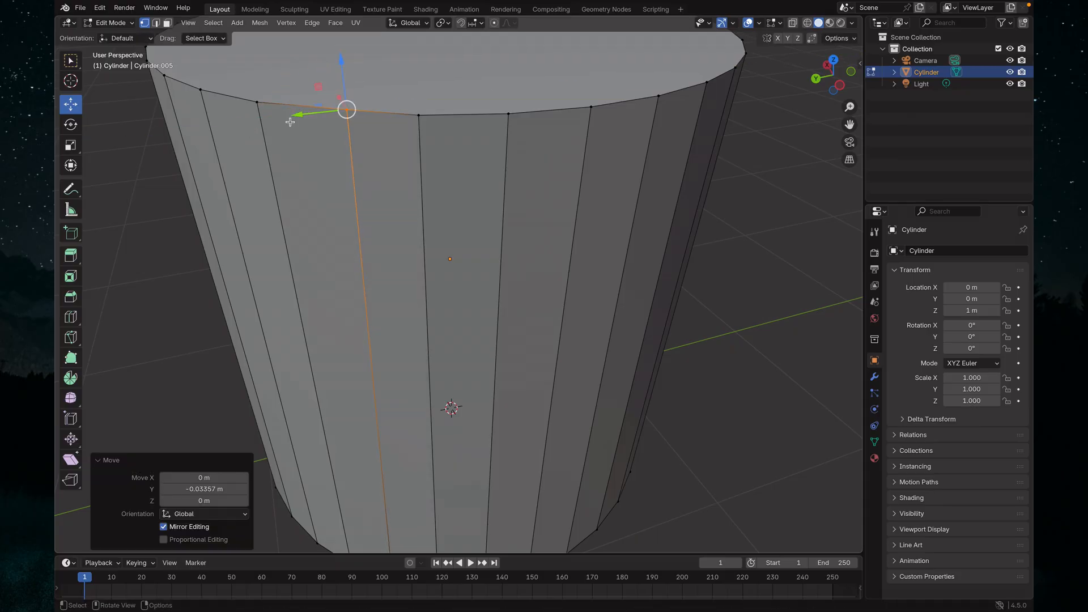
{"action": "key", "text": "ctrl+z"}
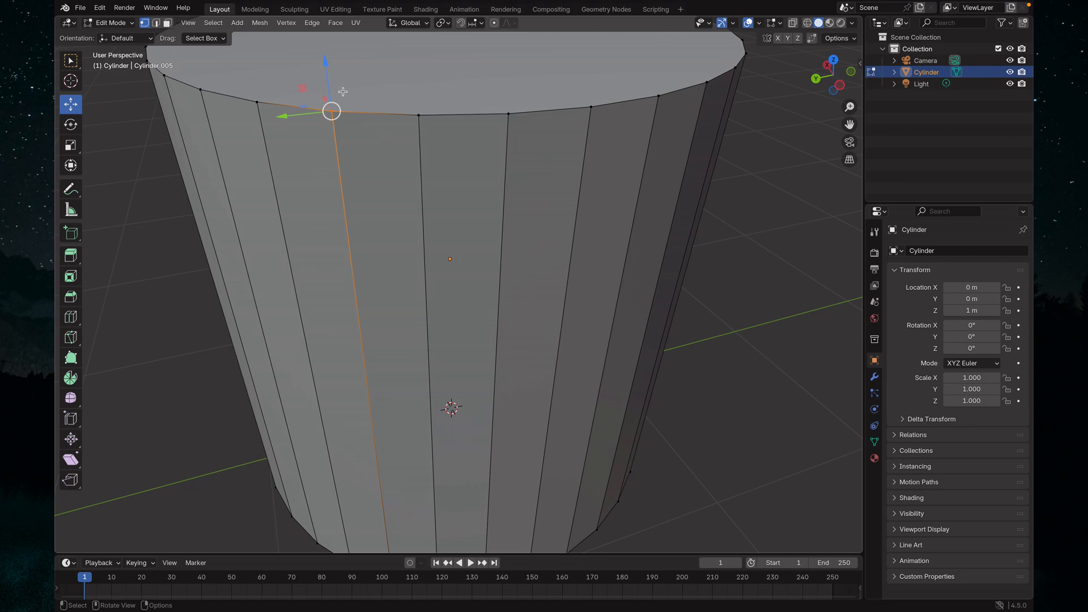
Step: Activate the Rotate tool and rotate the selected top-rim vertex about 65.5° around the Z axis
{"action": "key", "text": "r"}
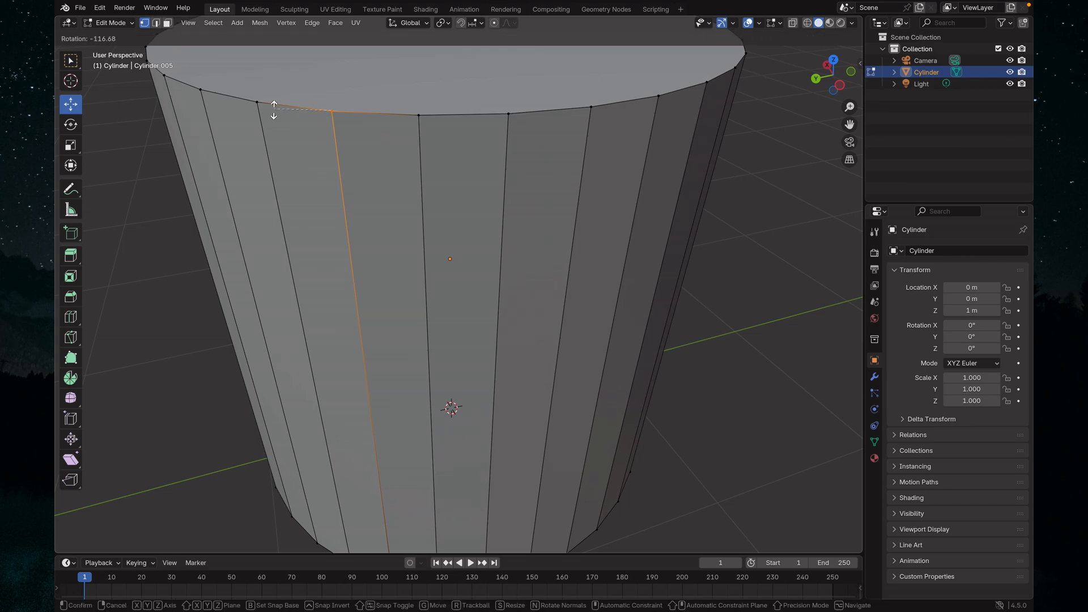
{"action": "right_click", "coordinate": [324, 112]}
{"action": "left_click", "coordinate": [70, 124]}
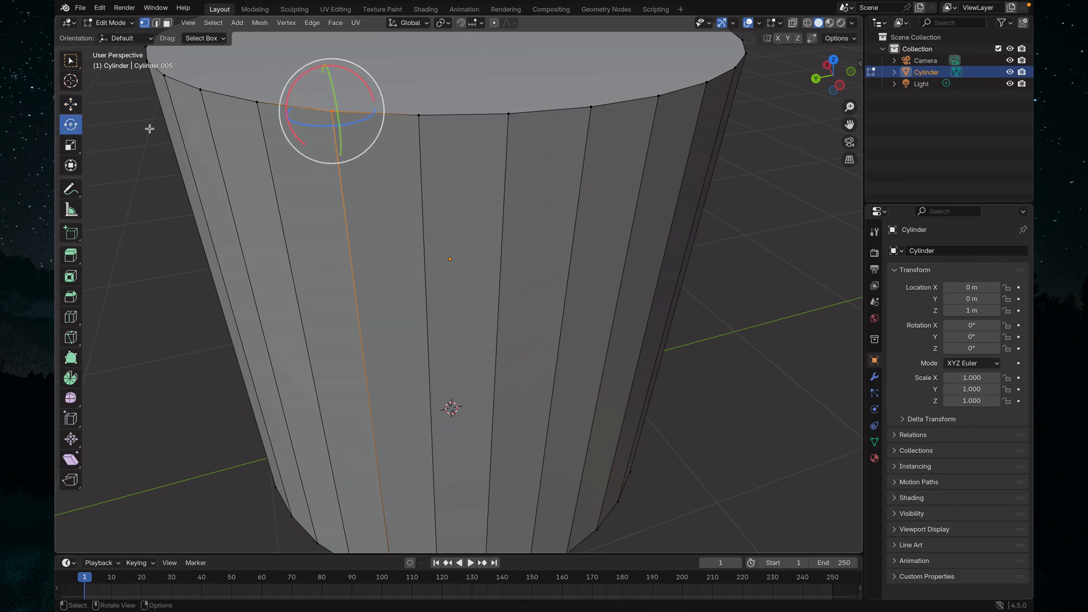
{"action": "left_click_drag", "start_coordinate": [333, 106], "coordinate": [352, 134]}
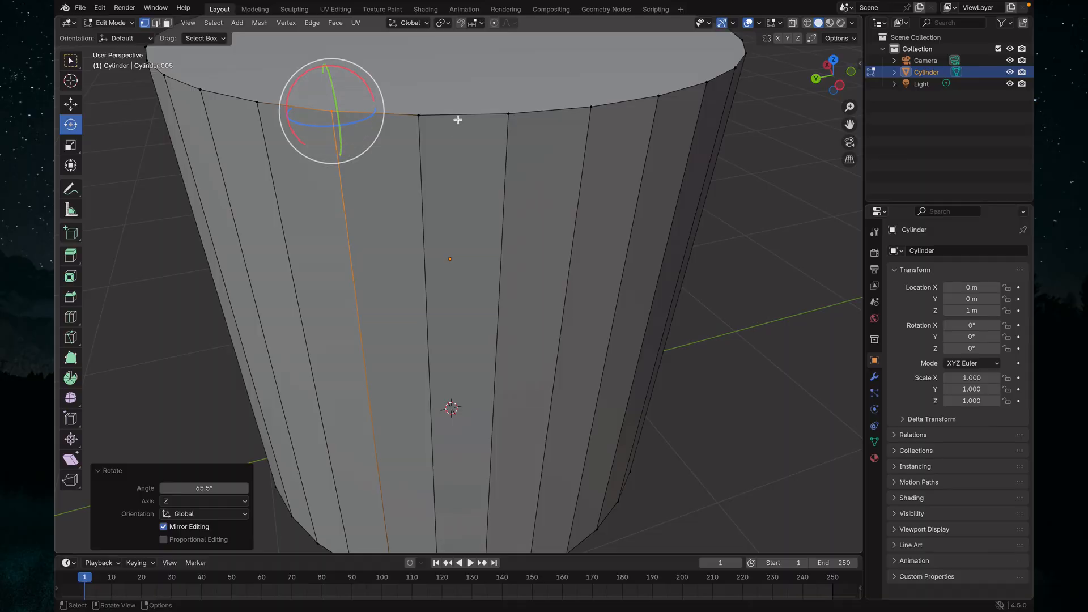
Step: Select both end vertices of the near top-rim edge, rotate them about -1.97° around Y, and try scaling them
{"action": "left_click", "coordinate": [486, 115], "text": "ctrl+alt"}
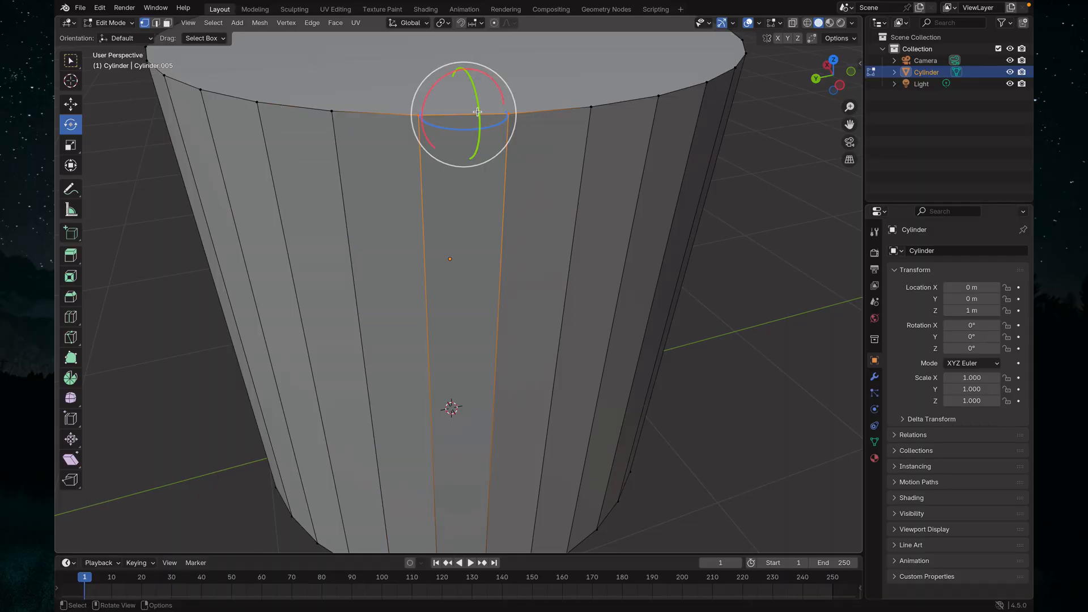
{"action": "mouse_move", "coordinate": [478, 116]}
{"action": "left_mouse_down"}
{"action": "mouse_move", "coordinate": [486, 138]}
{"action": "mouse_move", "coordinate": [476, 88]}
{"action": "mouse_move", "coordinate": [482, 115]}
{"action": "left_mouse_up"}
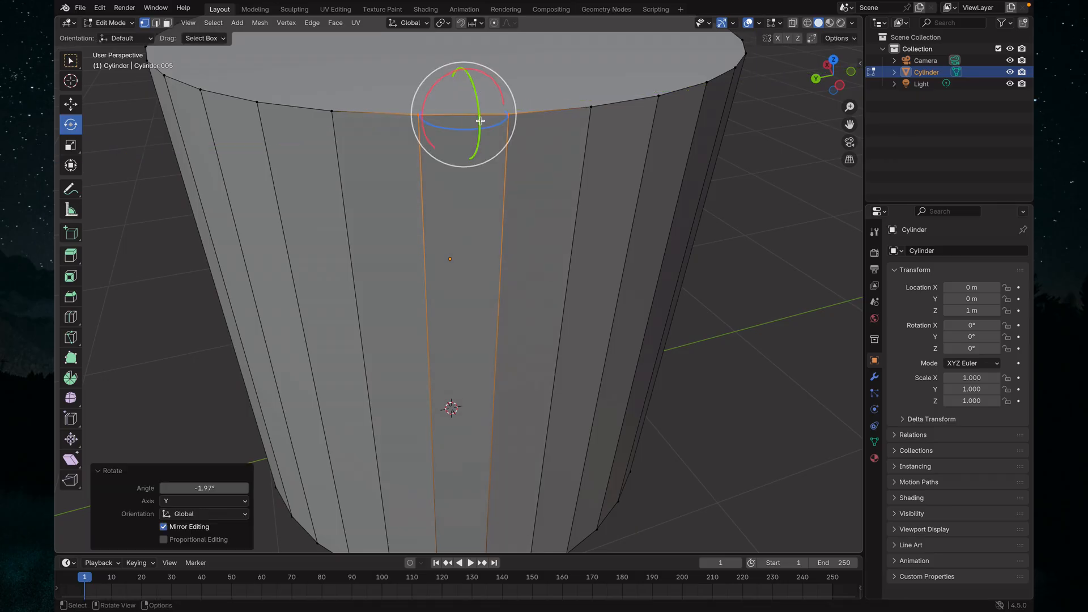
{"action": "key", "text": "s"}
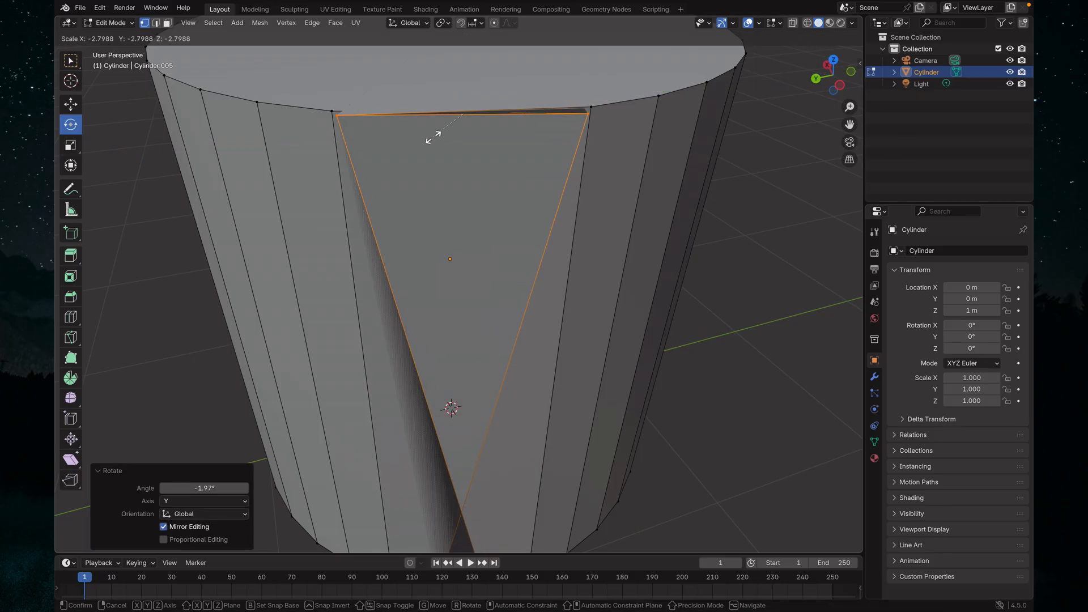
{"action": "right_click", "coordinate": [437, 136]}
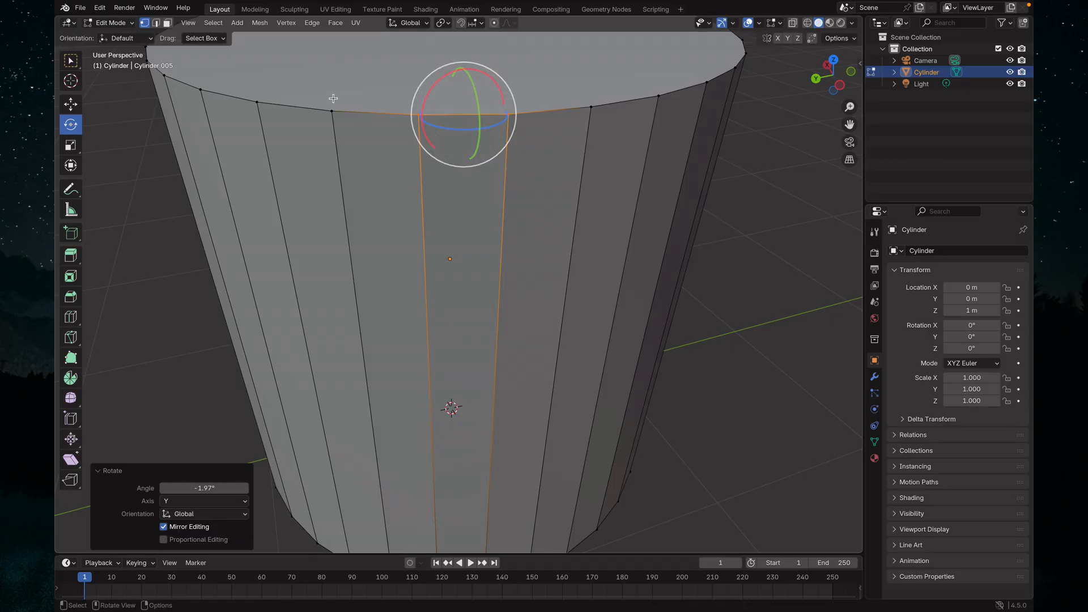
Step: Switch to edge selection, select a near vertical side edge of the cylinder, and try rotating it
{"action": "left_click", "coordinate": [351, 134], "text": "alt"}
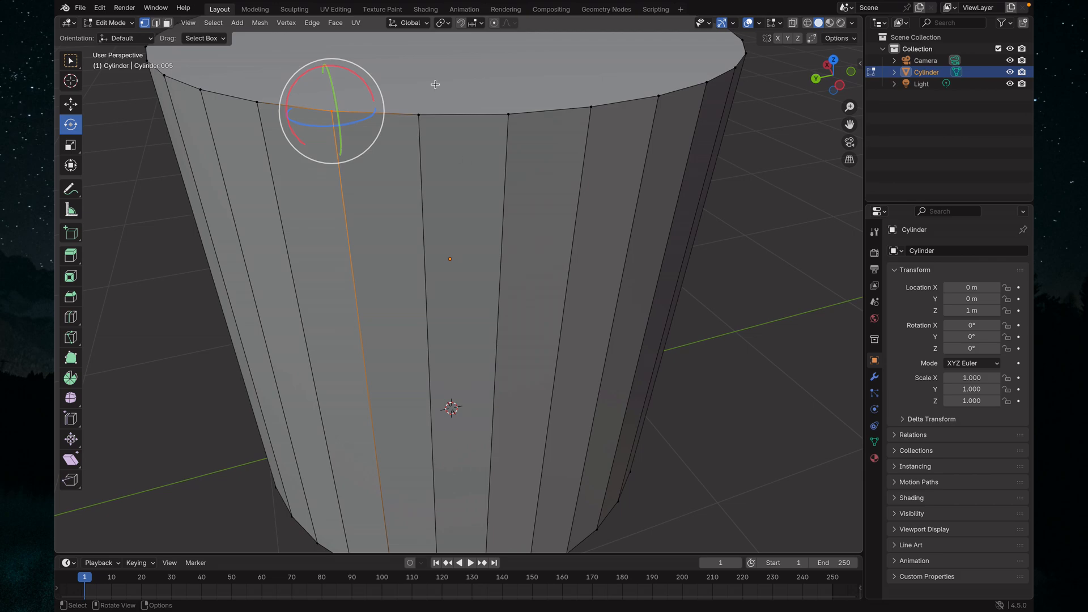
{"action": "left_click", "coordinate": [157, 23]}
{"action": "left_click_drag", "start_coordinate": [319, 219], "coordinate": [376, 282]}
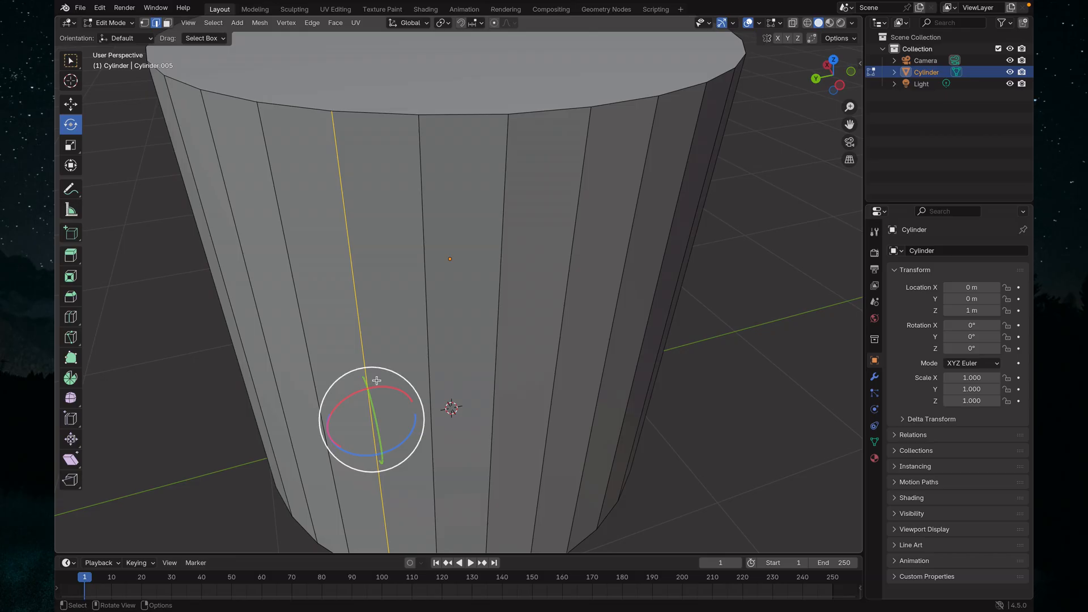
{"action": "mouse_move", "coordinate": [371, 402]}
{"action": "left_mouse_down"}
{"action": "mouse_move", "coordinate": [383, 419]}
{"action": "mouse_move", "coordinate": [378, 406]}
{"action": "left_mouse_up"}
{"action": "key", "text": "ctrl+z"}
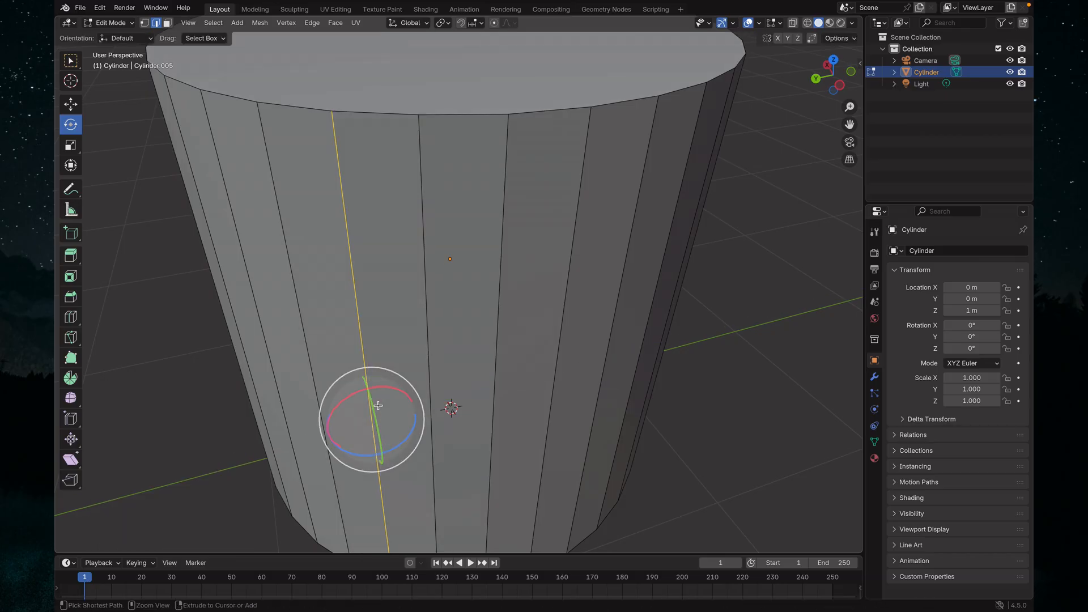
Step: Try to scale, rotate and move the selected vertical side edge
{"action": "key", "text": "s"}
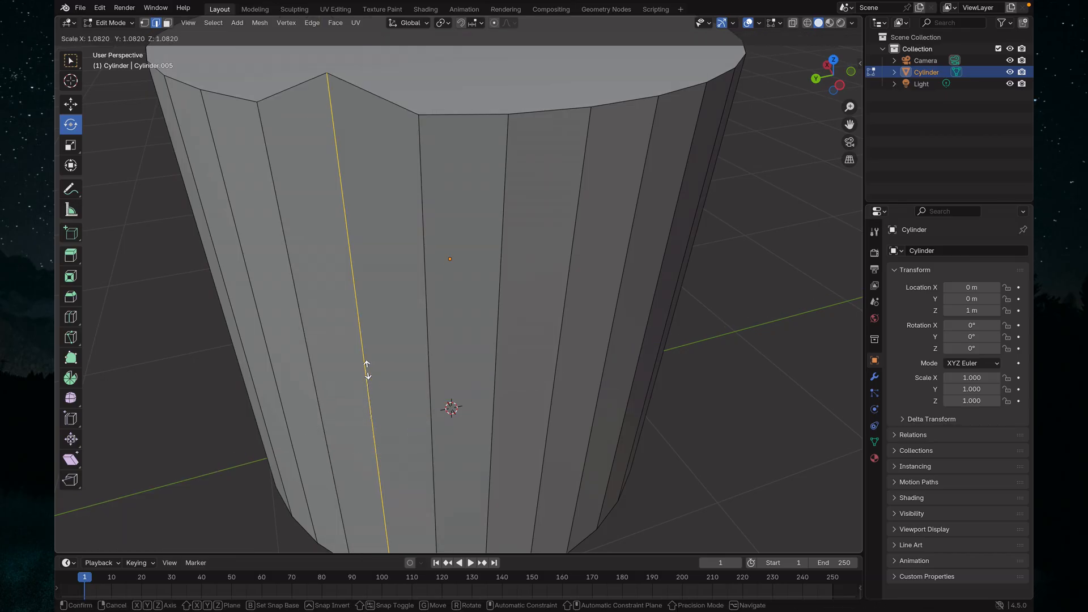
{"action": "key", "text": "Escape"}
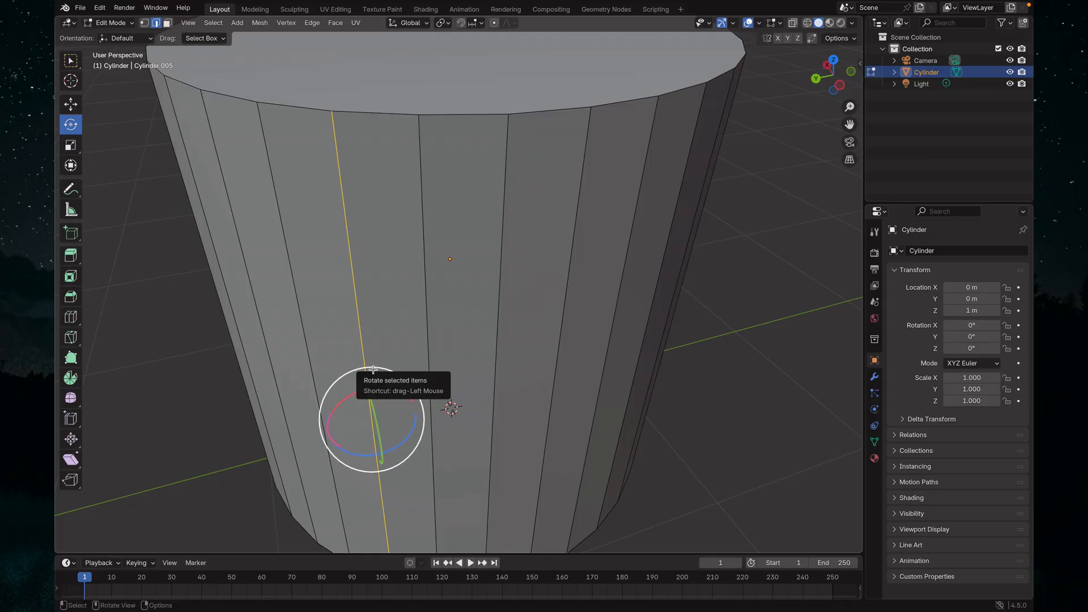
{"action": "key", "text": "r"}
{"action": "left_click", "coordinate": [376, 350]}
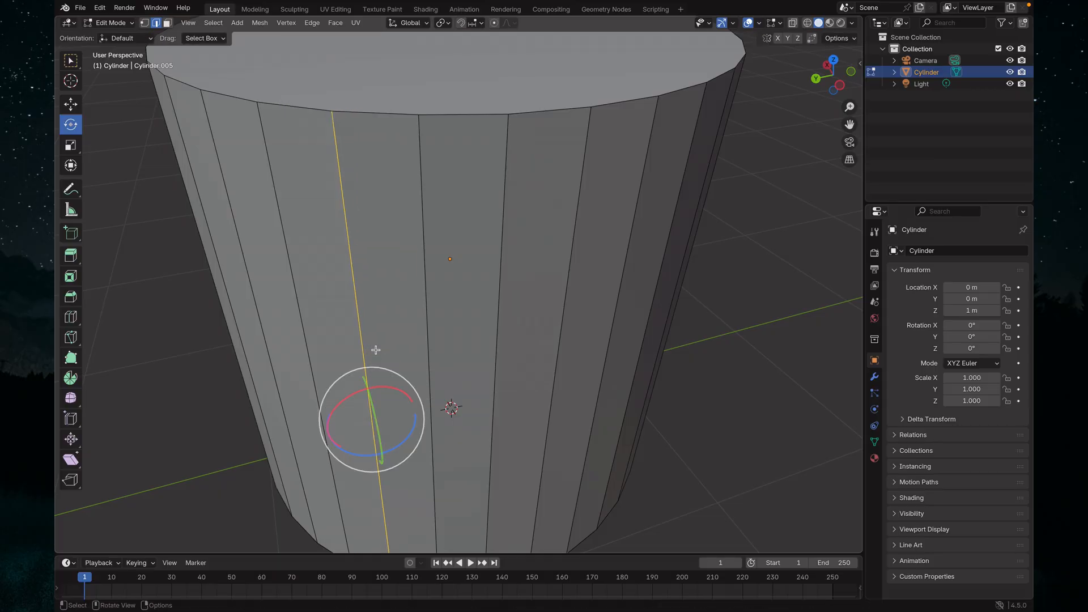
{"action": "key", "text": "g"}
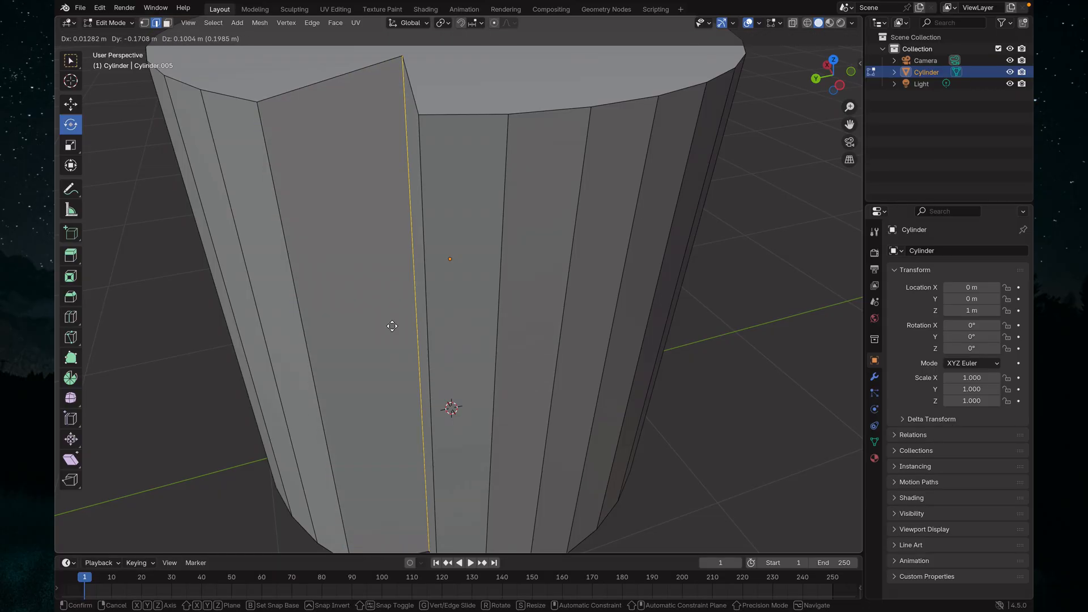
{"action": "left_click", "coordinate": [381, 321]}
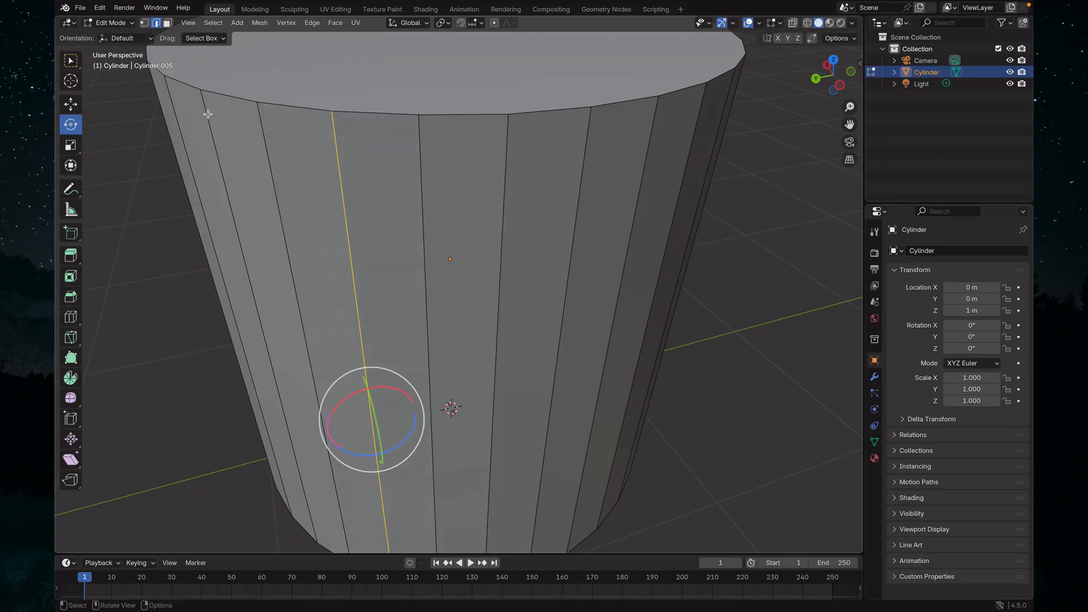
Step: Switch to face selection, select the side face adjoining the selected vertical edge, and try rotating it
{"action": "left_click", "coordinate": [167, 23]}
{"action": "left_click", "coordinate": [417, 258]}
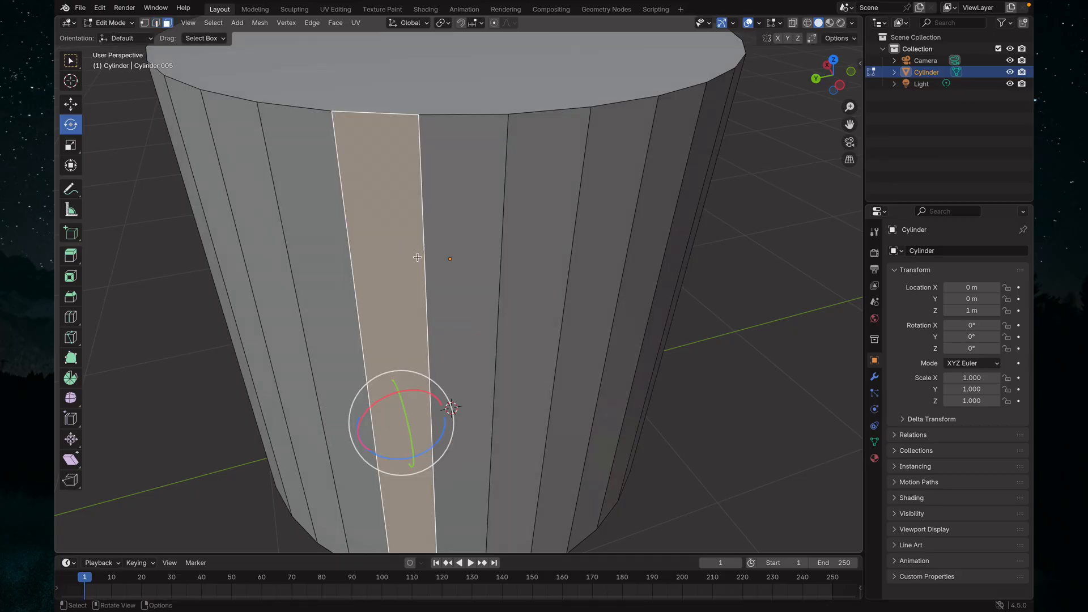
{"action": "left_click_drag", "start_coordinate": [401, 398], "coordinate": [406, 412]}
{"action": "key", "text": "ctrl+z"}
Step: Try to move and scale the selected side face
{"action": "key", "text": "g"}
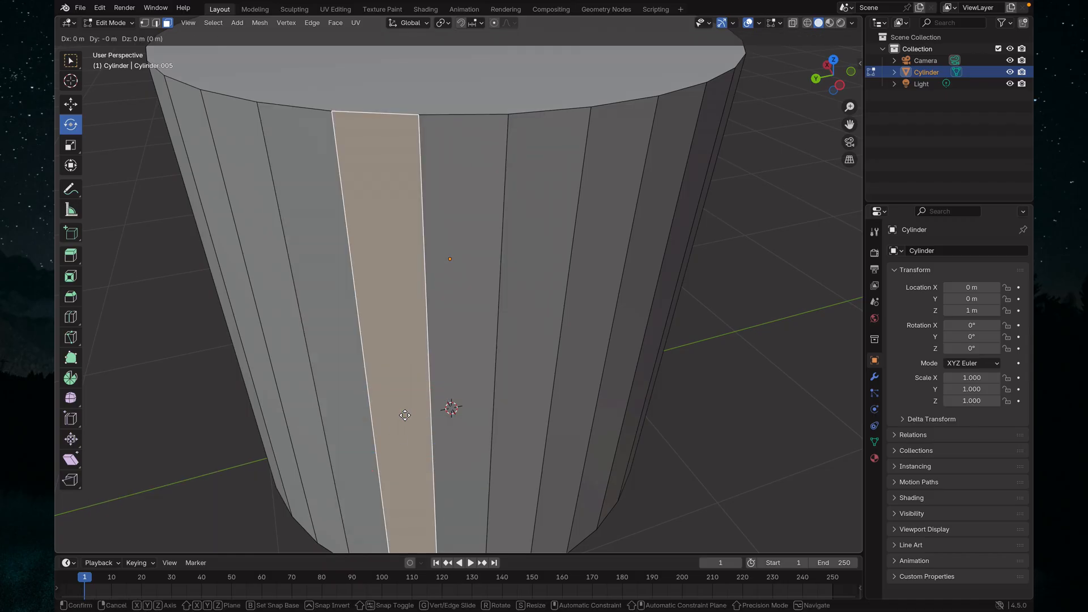
{"action": "right_click", "coordinate": [422, 416]}
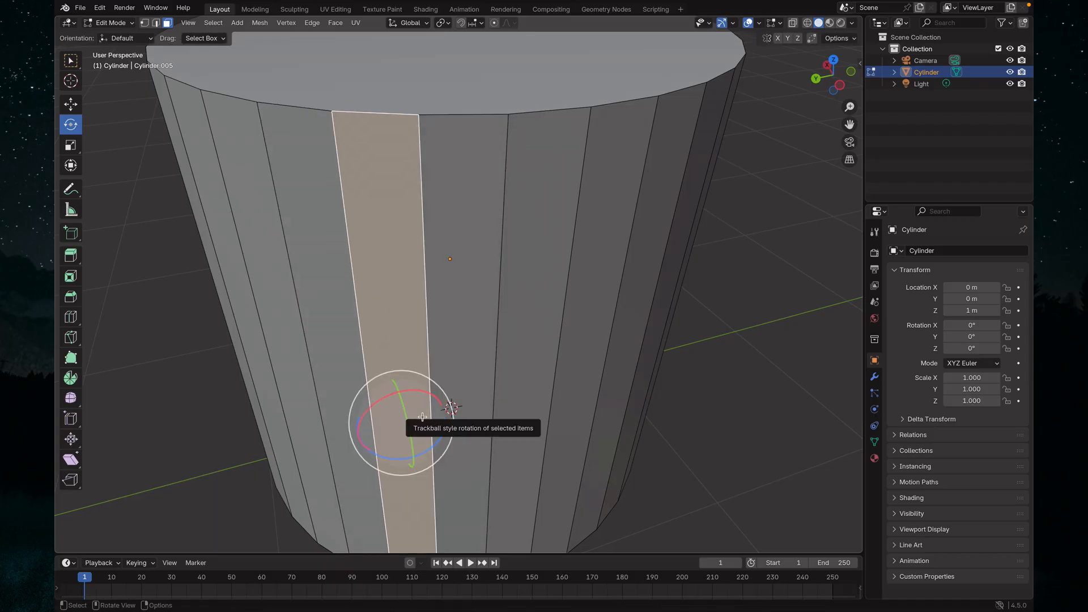
{"action": "key", "text": "s"}
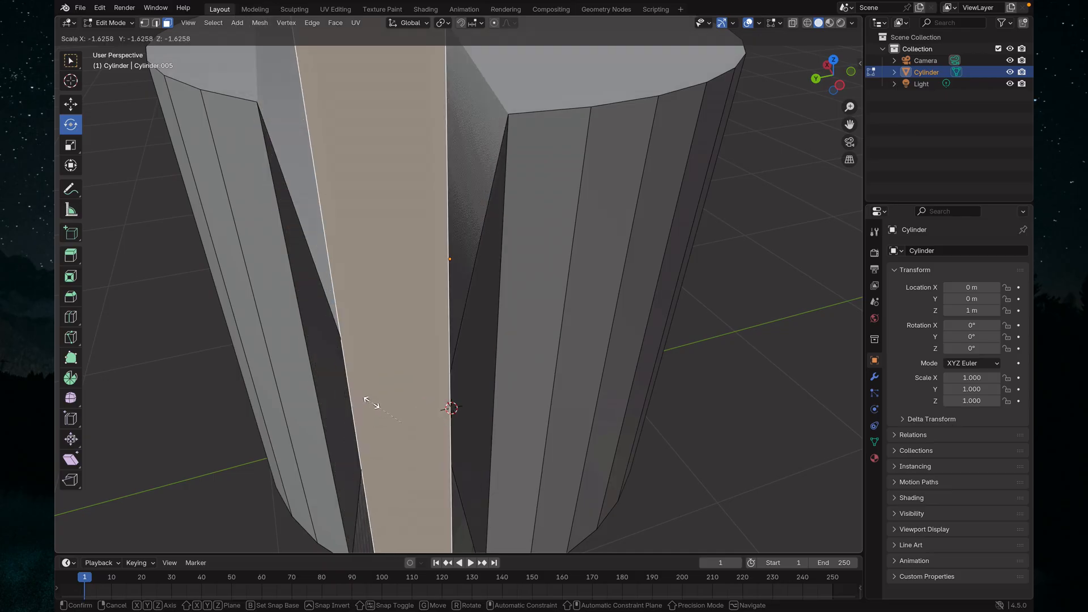
{"action": "right_click", "coordinate": [370, 403]}
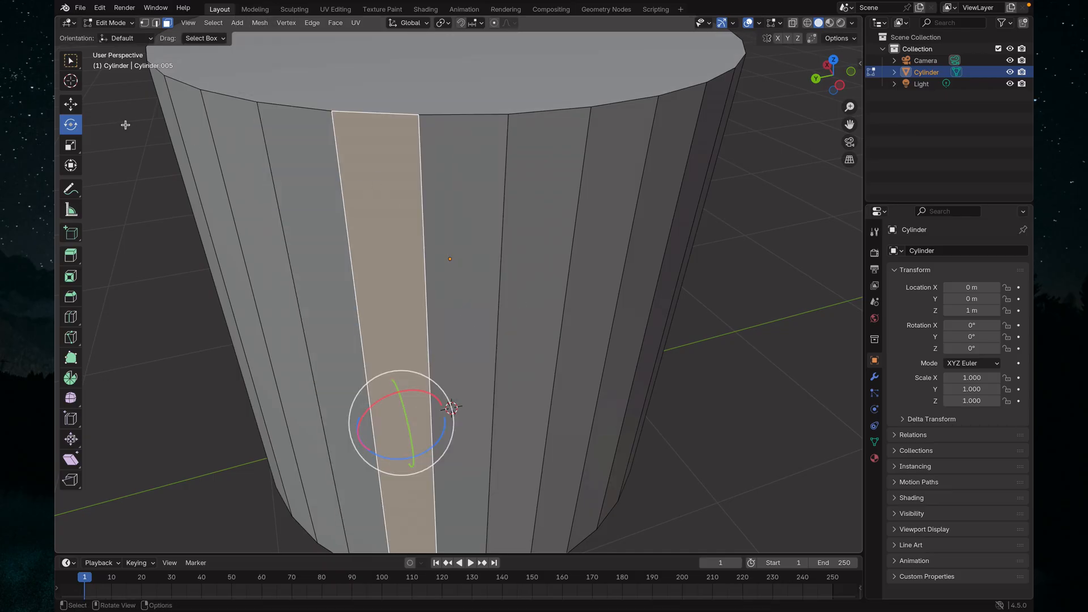
Step: Return to the Select Box tool and clear the side face selection on the cylinder
{"action": "key", "text": "w"}
{"action": "mouse_move", "coordinate": [615, 306]}
{"action": "middle_mouse_down"}
{"action": "mouse_move", "coordinate": [553, 326]}
{"action": "mouse_move", "coordinate": [612, 301]}
{"action": "middle_mouse_up"}
{"action": "left_click", "coordinate": [728, 356]}
{"action": "key", "text": "Home"}
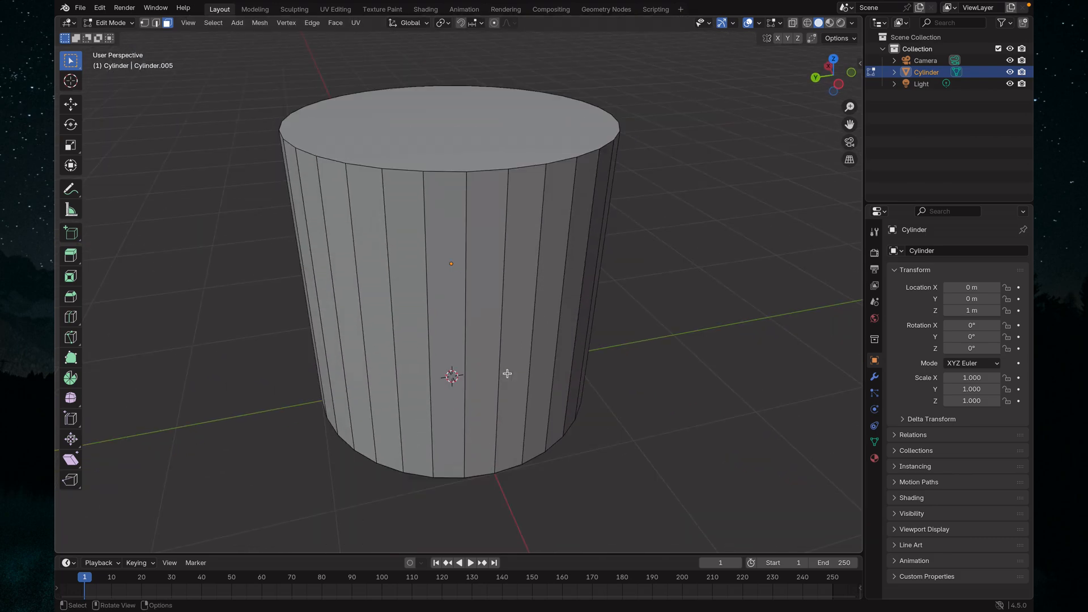
{"action": "middle_click_drag", "start_coordinate": [508, 374], "coordinate": [533, 382]}
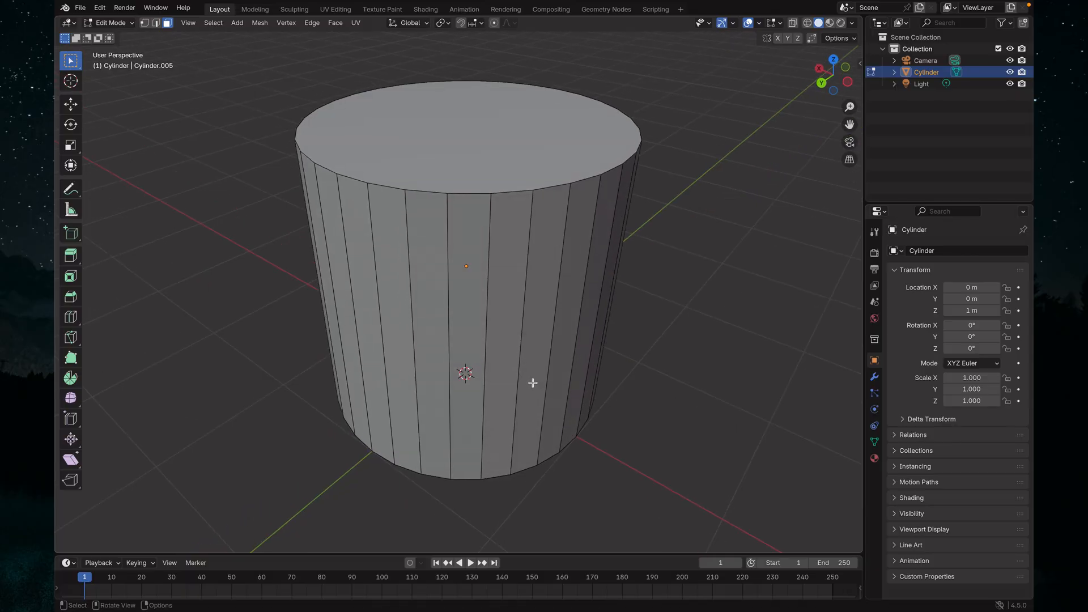
Step: Select a narrow side face on the cylinder's positive Y side and move it outward about 0.205 m along Y
{"action": "left_click", "coordinate": [335, 196]}
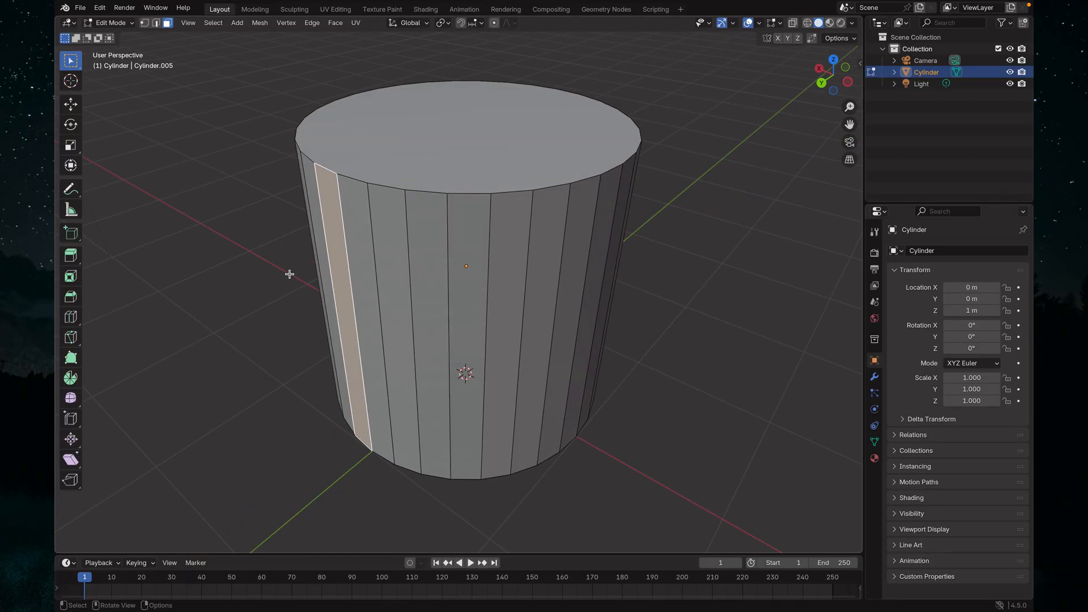
{"action": "left_click", "coordinate": [71, 104]}
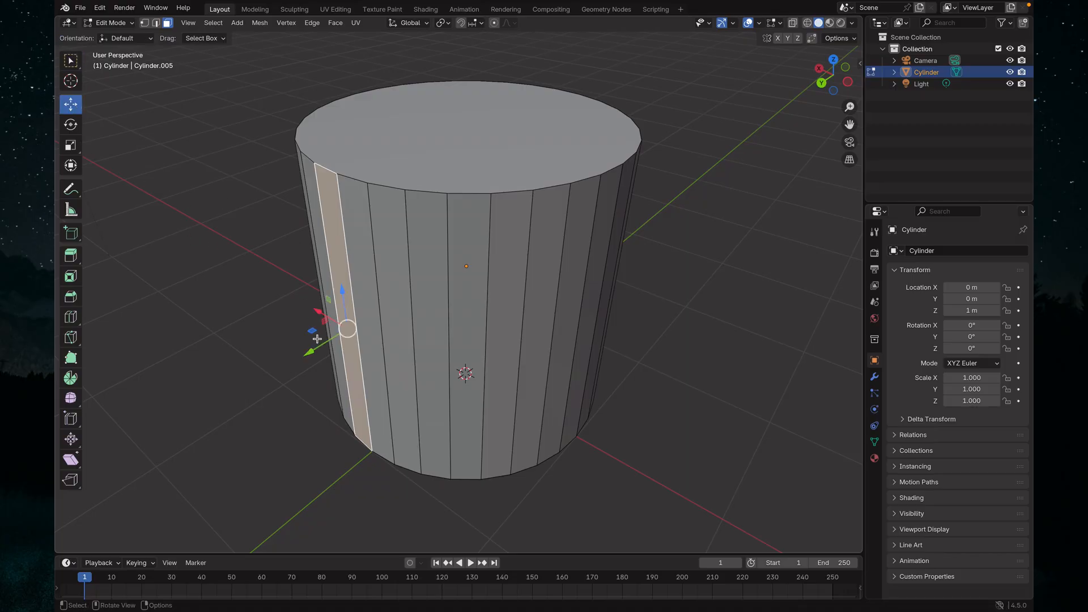
{"action": "left_click_drag", "start_coordinate": [309, 352], "coordinate": [282, 365]}
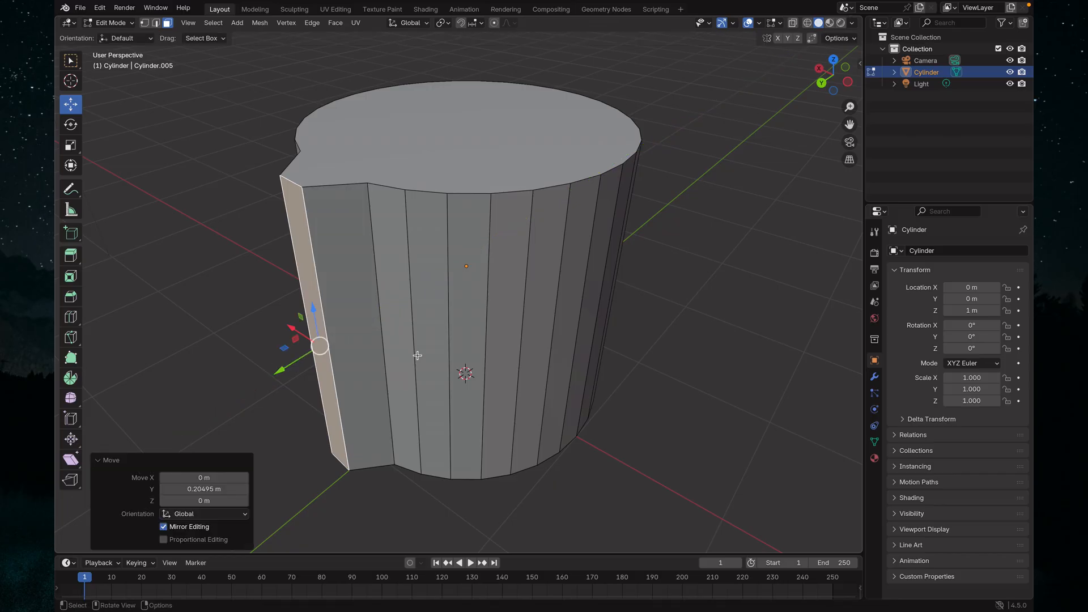
Step: In vertex selection, move one top rim vertex opposite the protruding face outward along Y, and return to the Select Box tool
{"action": "middle_click_drag", "start_coordinate": [543, 318], "coordinate": [448, 327]}
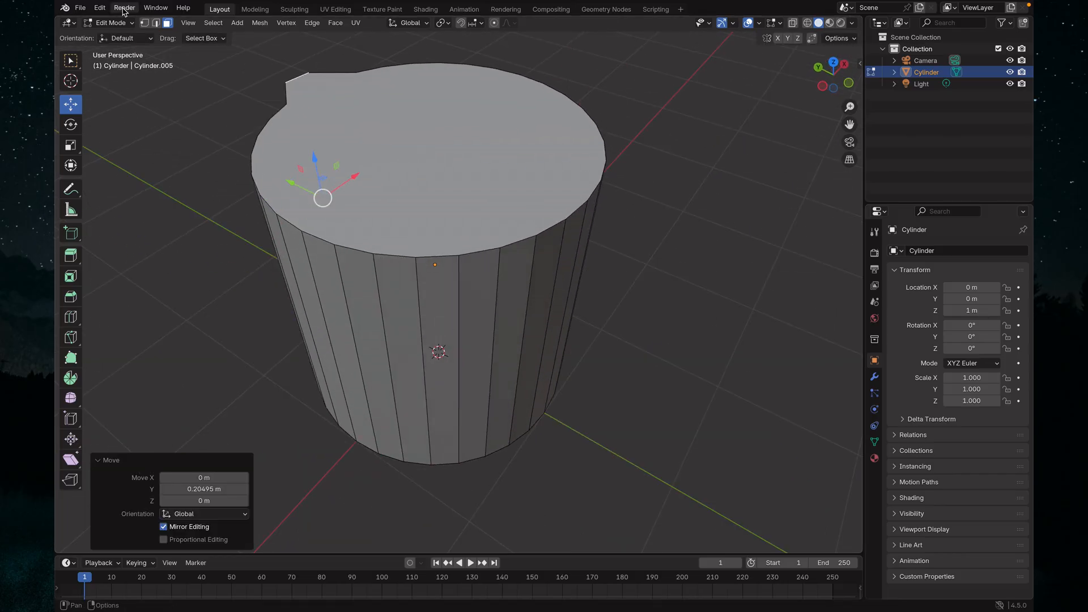
{"action": "key", "text": "1"}
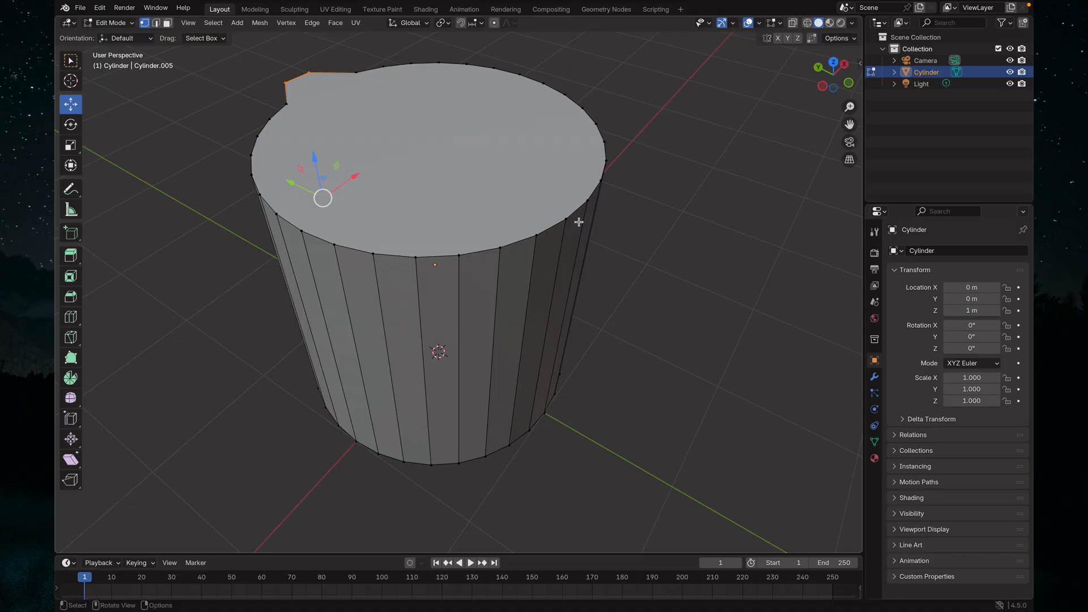
{"action": "left_click", "coordinate": [586, 202]}
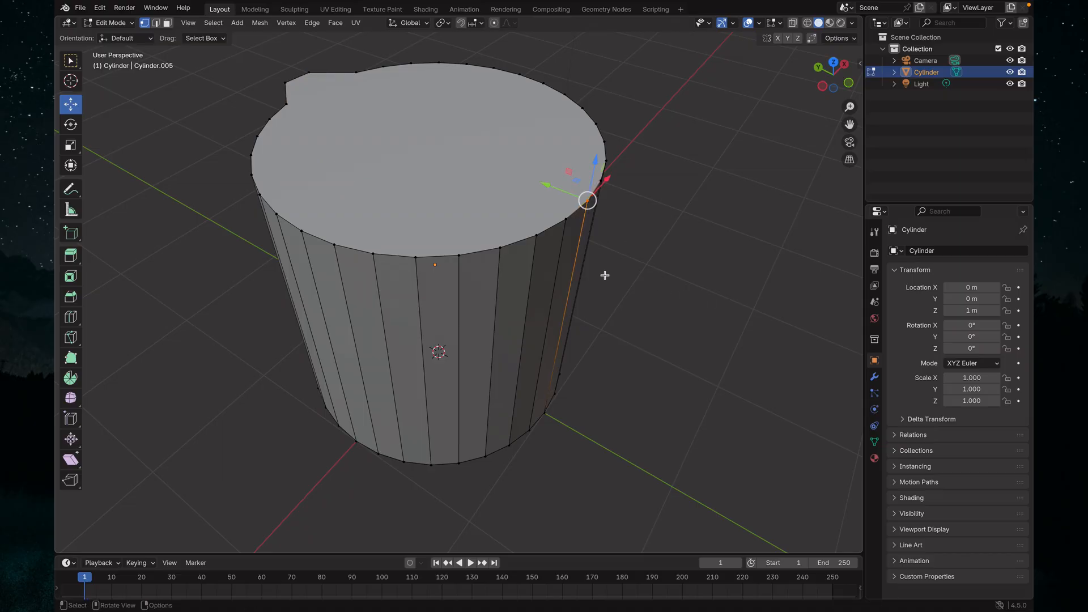
{"action": "left_click_drag", "start_coordinate": [546, 185], "coordinate": [573, 223]}
{"action": "left_click", "coordinate": [216, 221]}
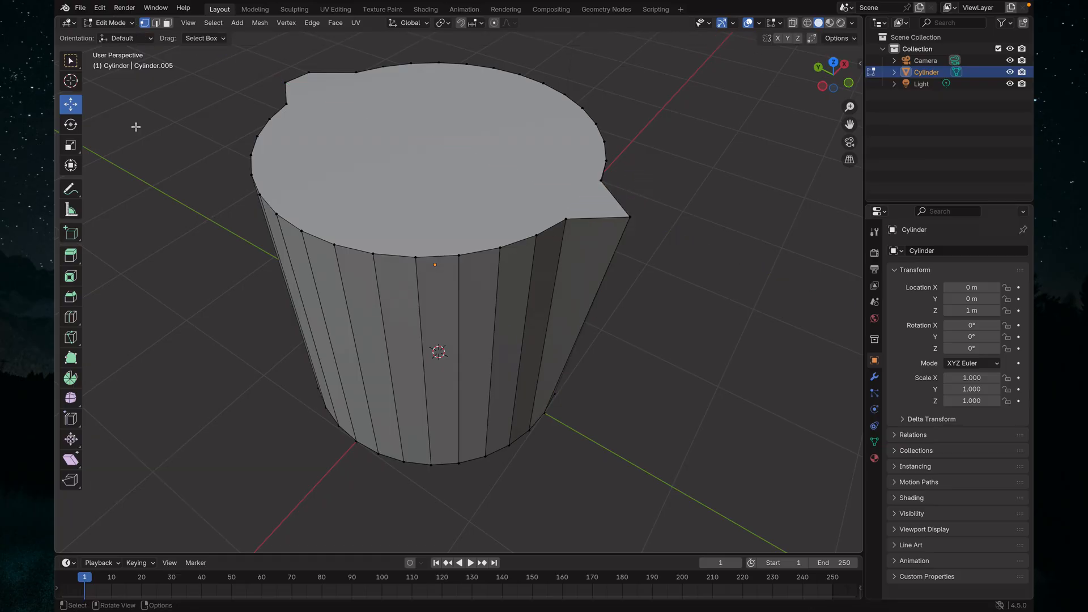
{"action": "left_click", "coordinate": [71, 61]}
Step: Switch to face selection and delete the cylinder's top face
{"action": "scroll", "coordinate": [274, 321], "scroll_direction": "down", "scroll_amount": 1}
{"action": "middle_click_drag", "start_coordinate": [331, 335], "coordinate": [548, 360]}
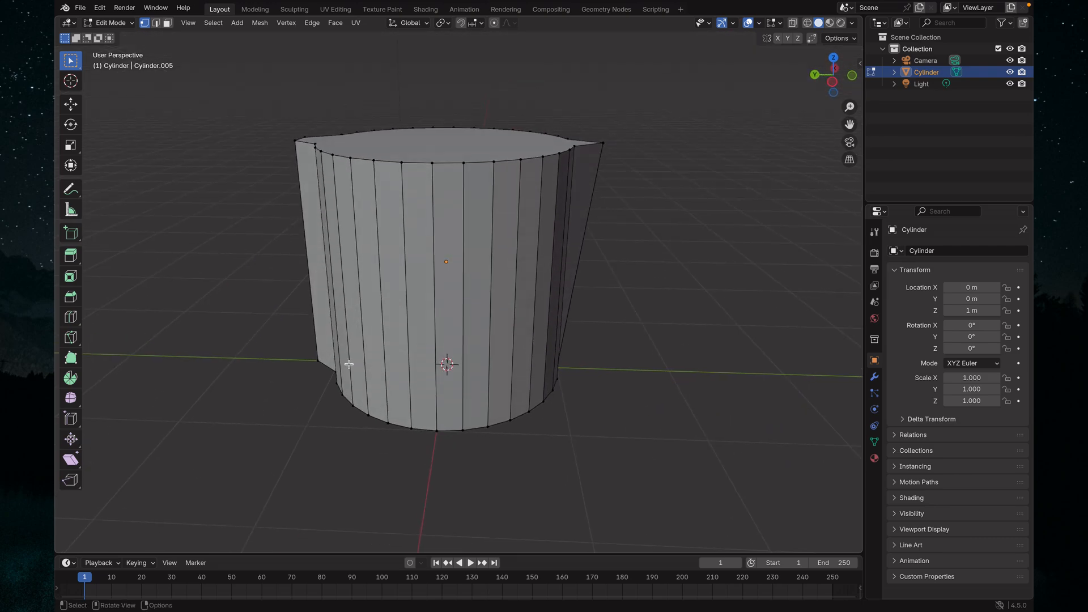
{"action": "scroll", "coordinate": [341, 353], "scroll_direction": "up", "scroll_amount": 1}
{"action": "scroll", "coordinate": [341, 353], "scroll_direction": "down", "scroll_amount": 3}
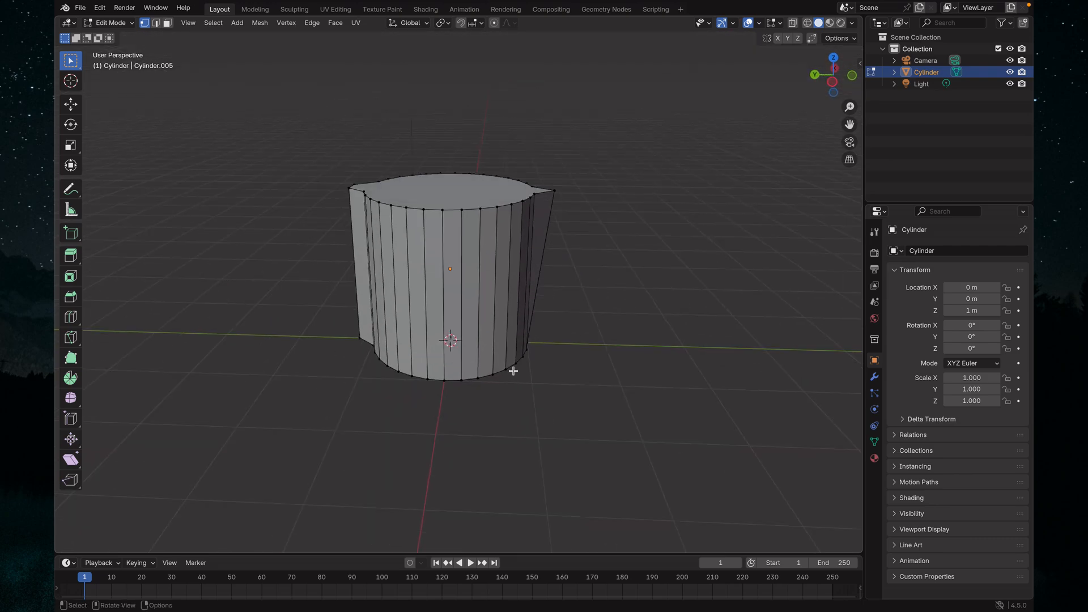
{"action": "mouse_move", "coordinate": [553, 379]}
{"action": "middle_mouse_down"}
{"action": "mouse_move", "coordinate": [553, 388]}
{"action": "mouse_move", "coordinate": [451, 413]}
{"action": "mouse_move", "coordinate": [483, 396]}
{"action": "mouse_move", "coordinate": [582, 396]}
{"action": "mouse_move", "coordinate": [564, 395]}
{"action": "middle_mouse_up"}
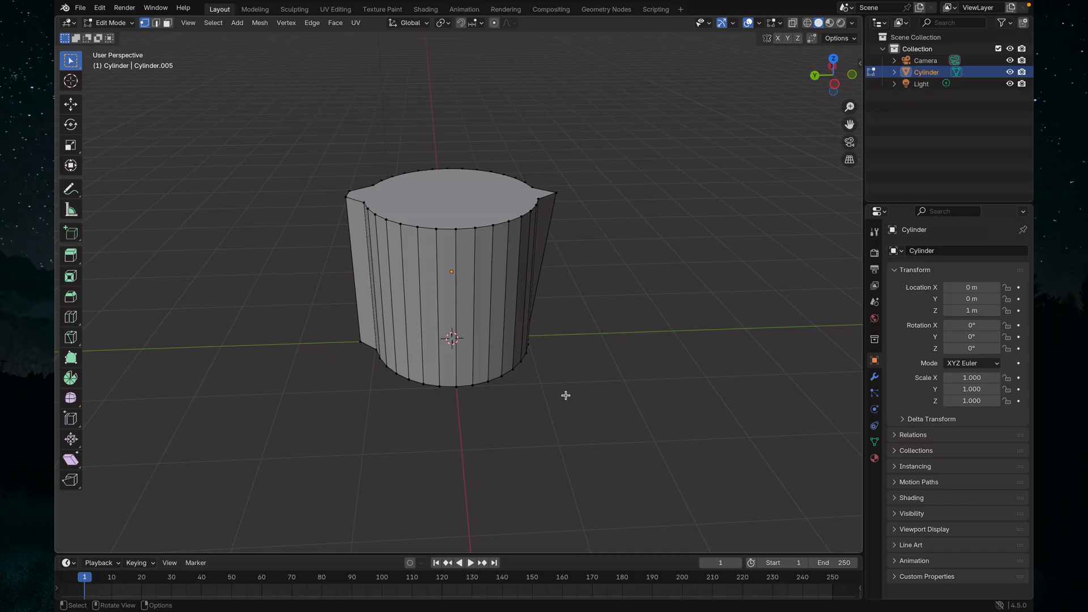
{"action": "scroll", "coordinate": [566, 395], "scroll_direction": "up", "scroll_amount": 1}
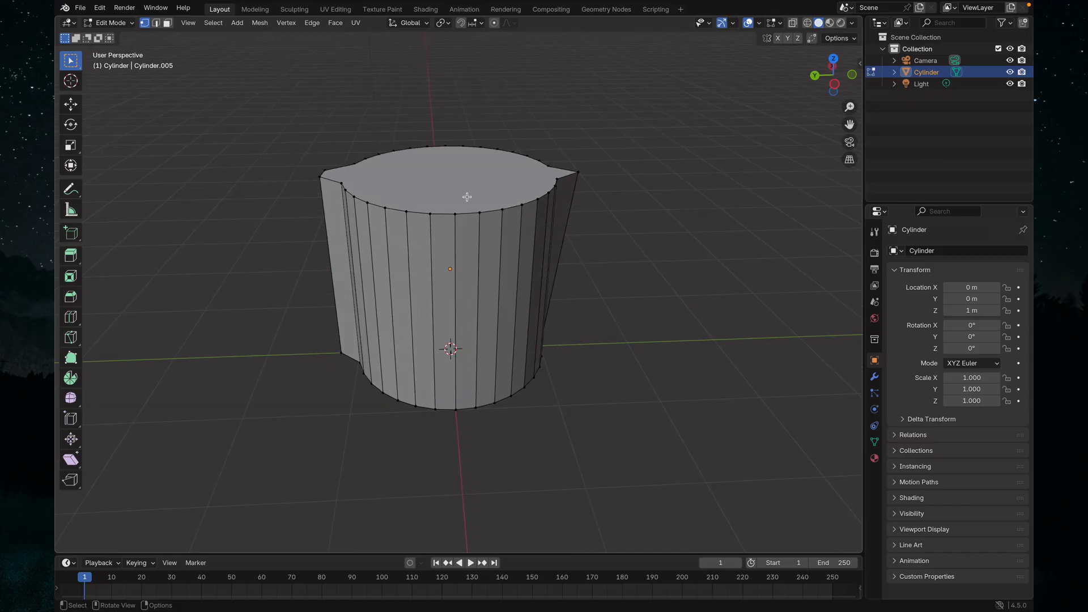
{"action": "left_click", "coordinate": [167, 23]}
{"action": "left_click", "coordinate": [433, 182]}
{"action": "middle_click_drag", "start_coordinate": [434, 182], "coordinate": [451, 255]}
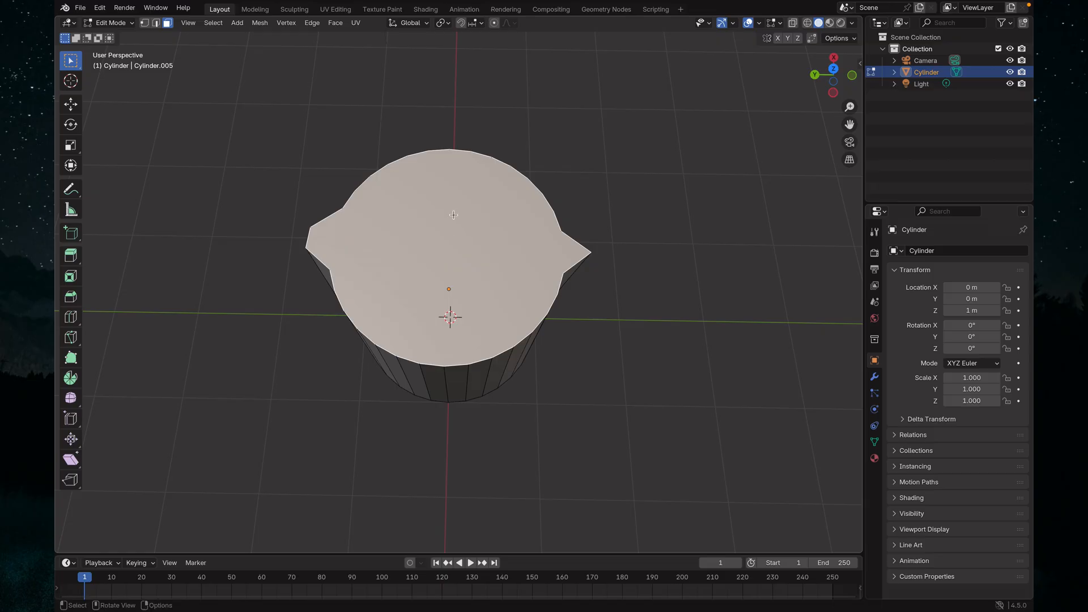
{"action": "key", "text": "x"}
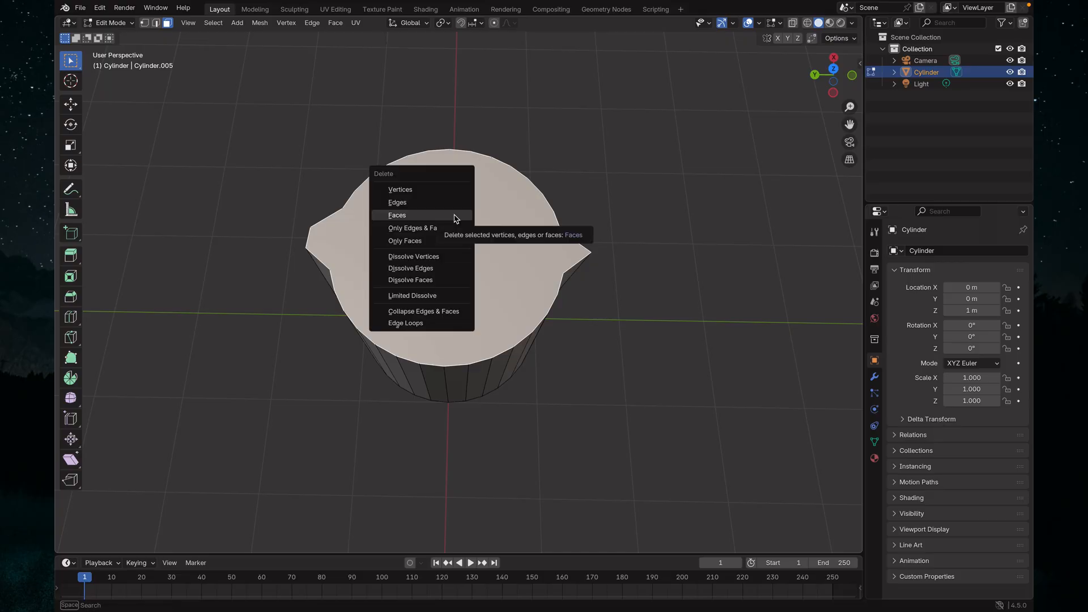
{"action": "left_click", "coordinate": [448, 216]}
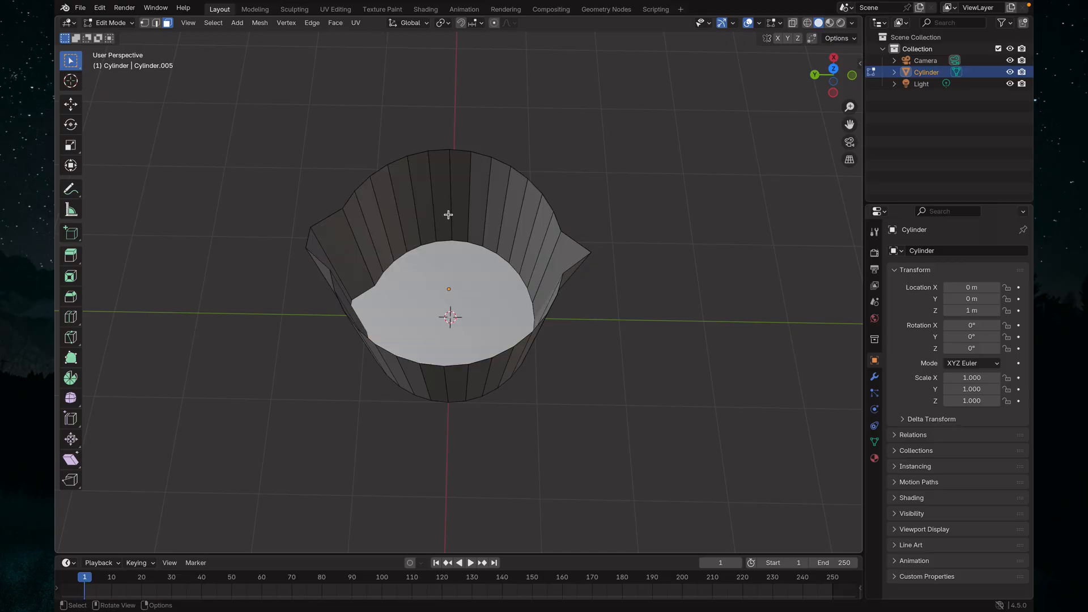
Step: Select the cylinder's bottom face and scale it to about 0.812 in X and Y with the Z axis locked
{"action": "middle_click_drag", "start_coordinate": [455, 255], "coordinate": [472, 180]}
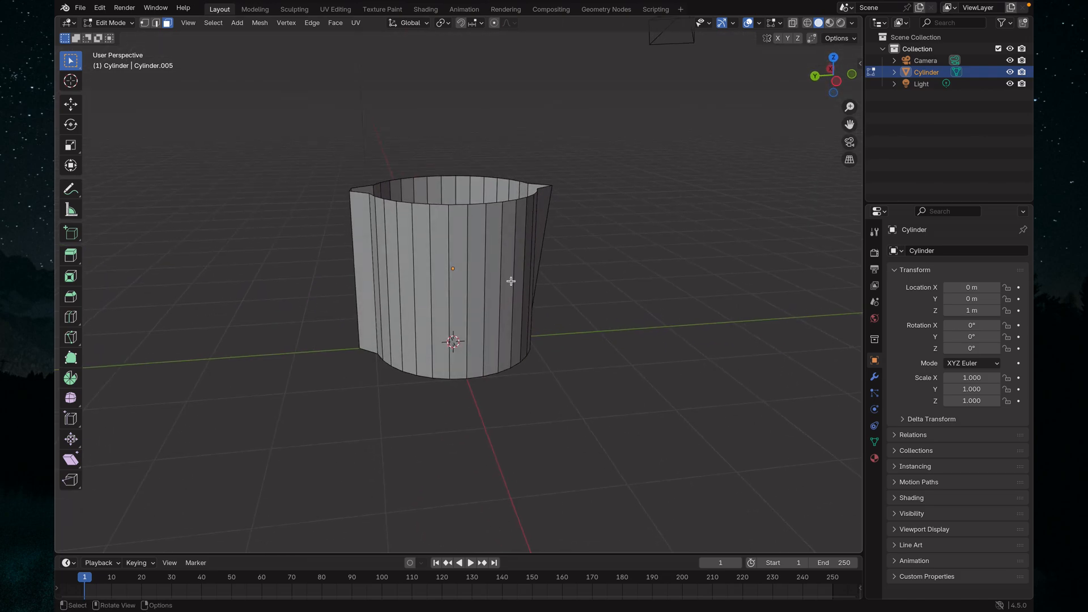
{"action": "middle_click_drag", "start_coordinate": [510, 281], "coordinate": [479, 275]}
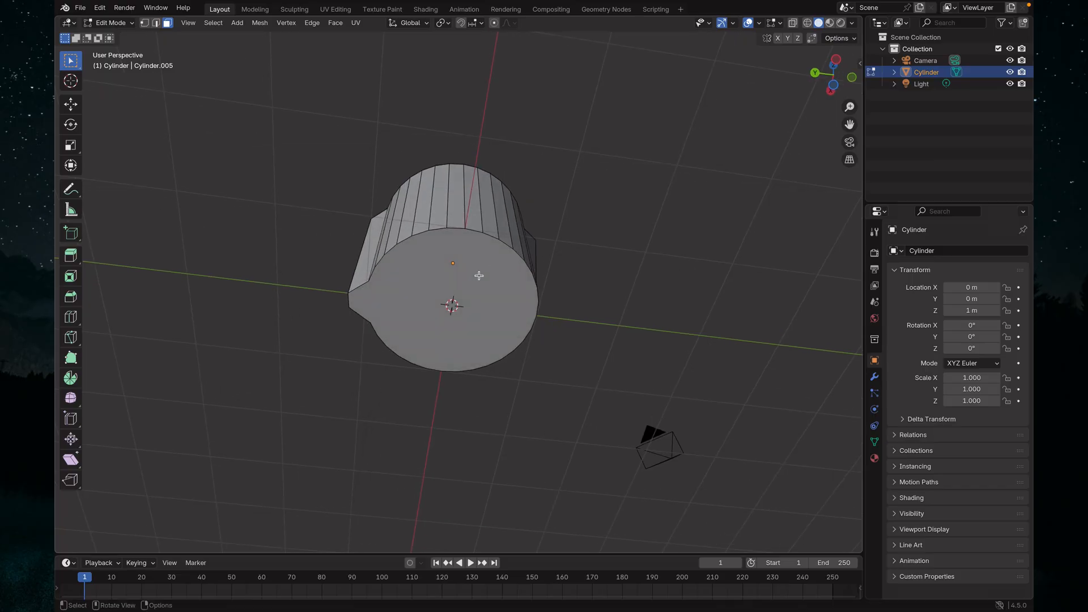
{"action": "left_click", "coordinate": [475, 287]}
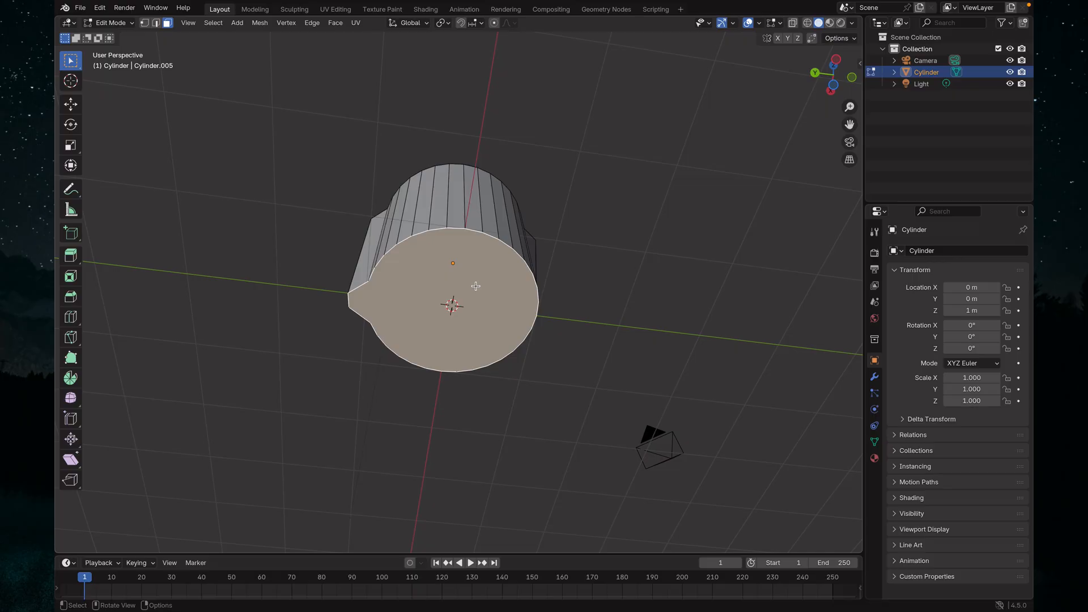
{"action": "key", "text": "s"}
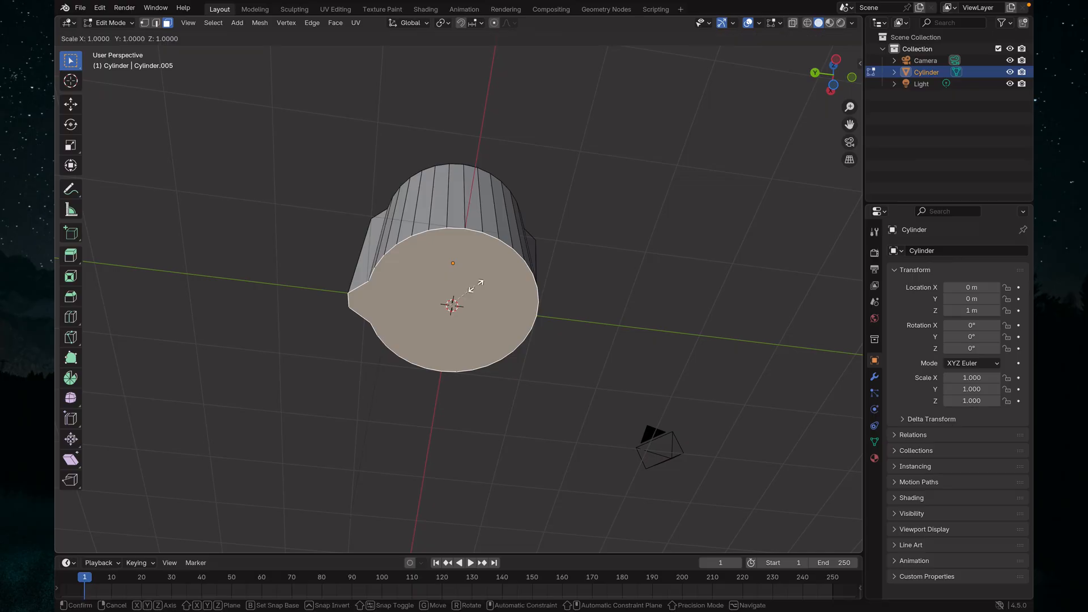
{"action": "key", "text": "shift+z"}
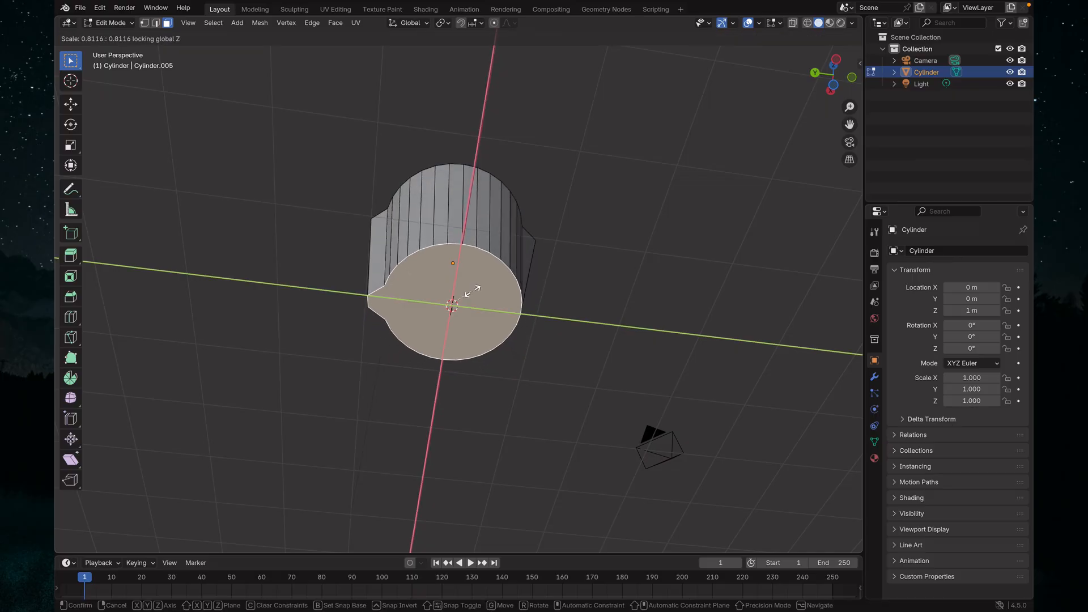
{"action": "left_click", "coordinate": [472, 291]}
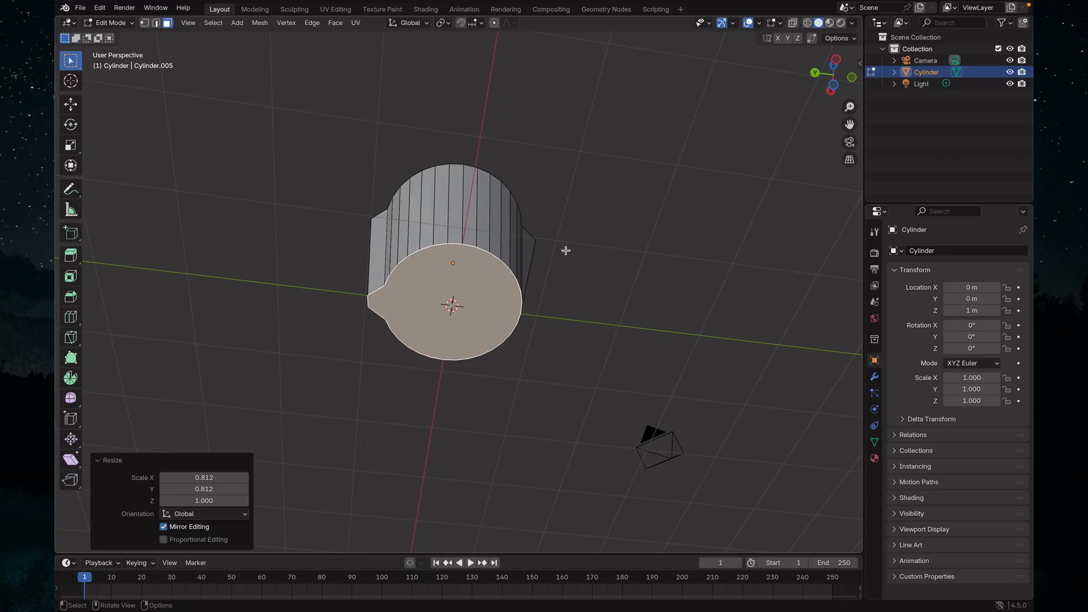
Step: Switch to edge selection, pick a front edge of the open top rim, and extend the selection with Edge Loops
{"action": "middle_click_drag", "start_coordinate": [565, 250], "coordinate": [566, 347]}
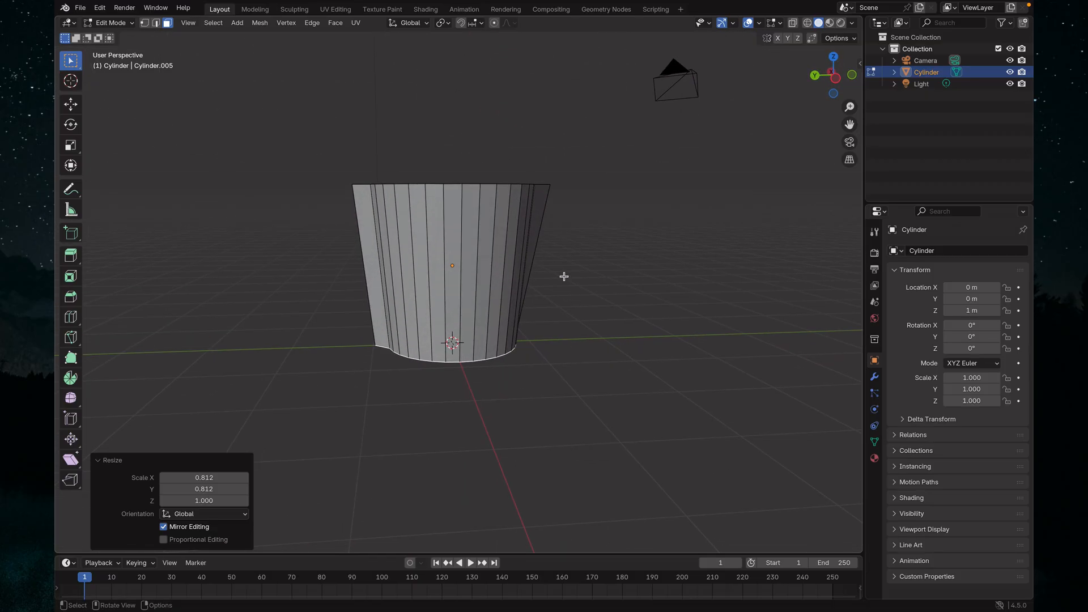
{"action": "middle_click_drag", "start_coordinate": [585, 245], "coordinate": [501, 291]}
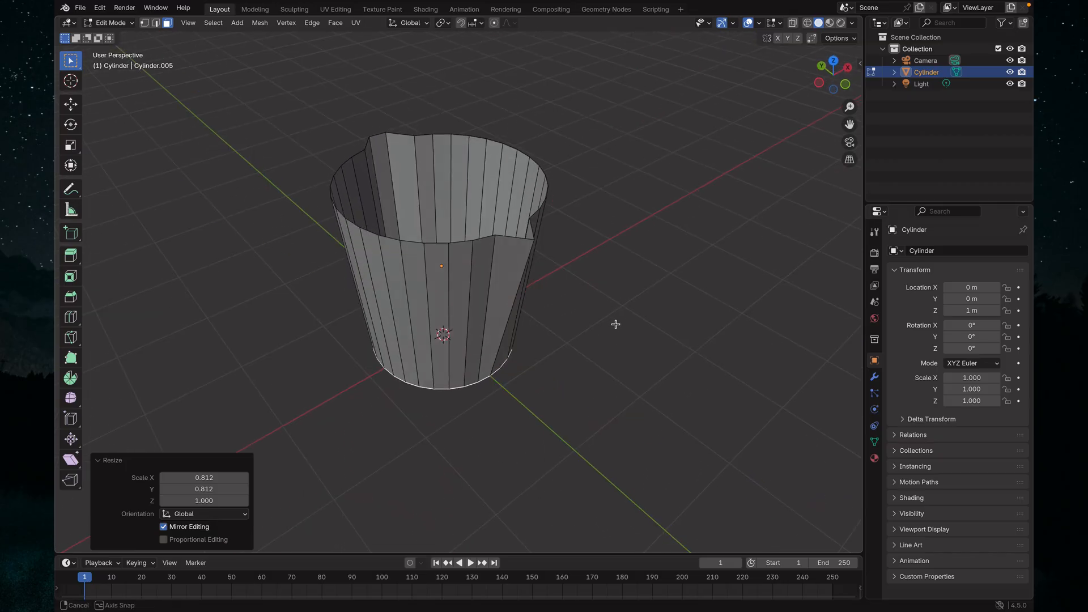
{"action": "mouse_move", "coordinate": [616, 324]}
{"action": "middle_mouse_down"}
{"action": "mouse_move", "coordinate": [614, 345]}
{"action": "mouse_move", "coordinate": [680, 335]}
{"action": "mouse_move", "coordinate": [699, 317]}
{"action": "mouse_move", "coordinate": [616, 310]}
{"action": "middle_mouse_up"}
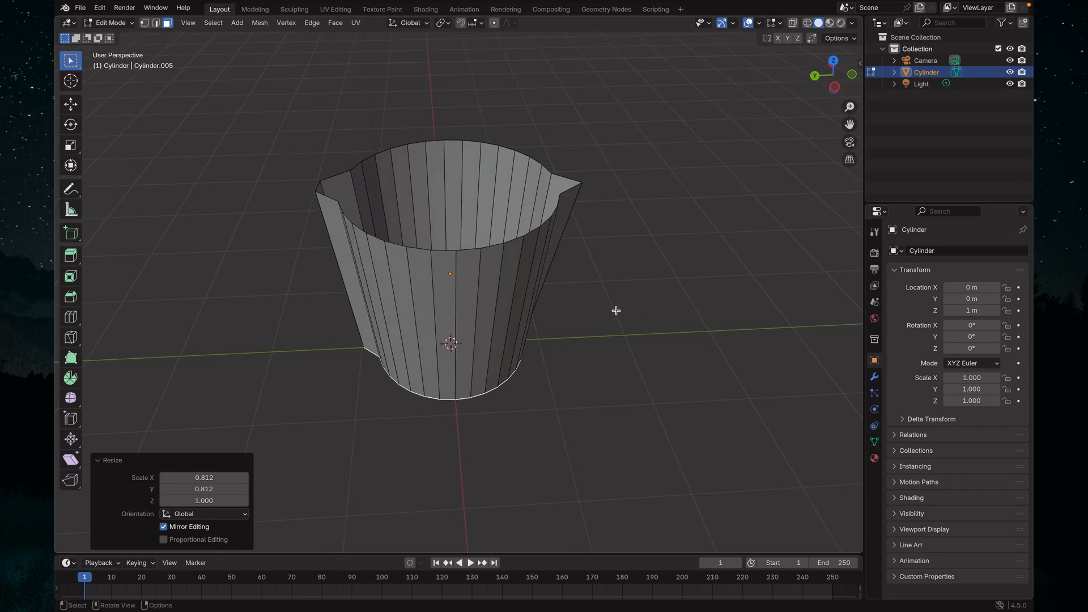
{"action": "scroll", "coordinate": [616, 310], "scroll_direction": "up", "scroll_amount": 3}
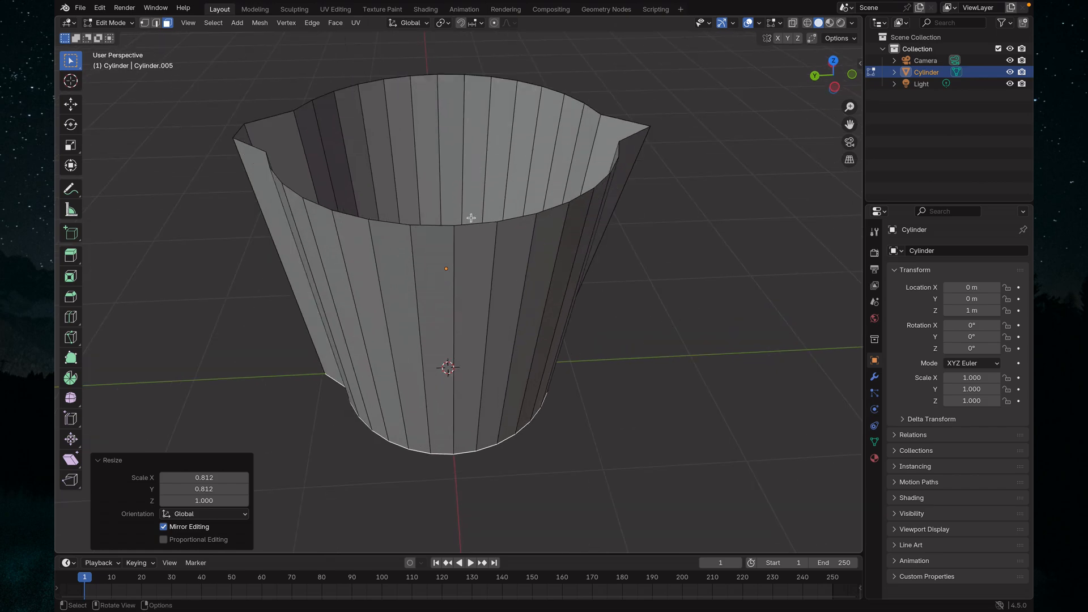
{"action": "key", "text": "2"}
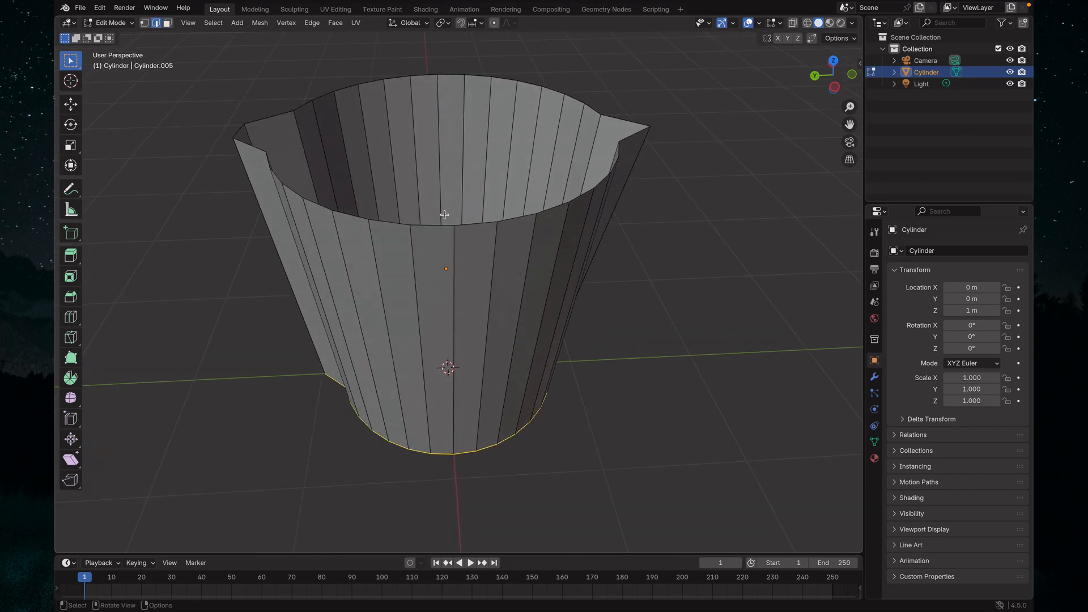
{"action": "left_click_drag", "start_coordinate": [464, 214], "coordinate": [481, 244]}
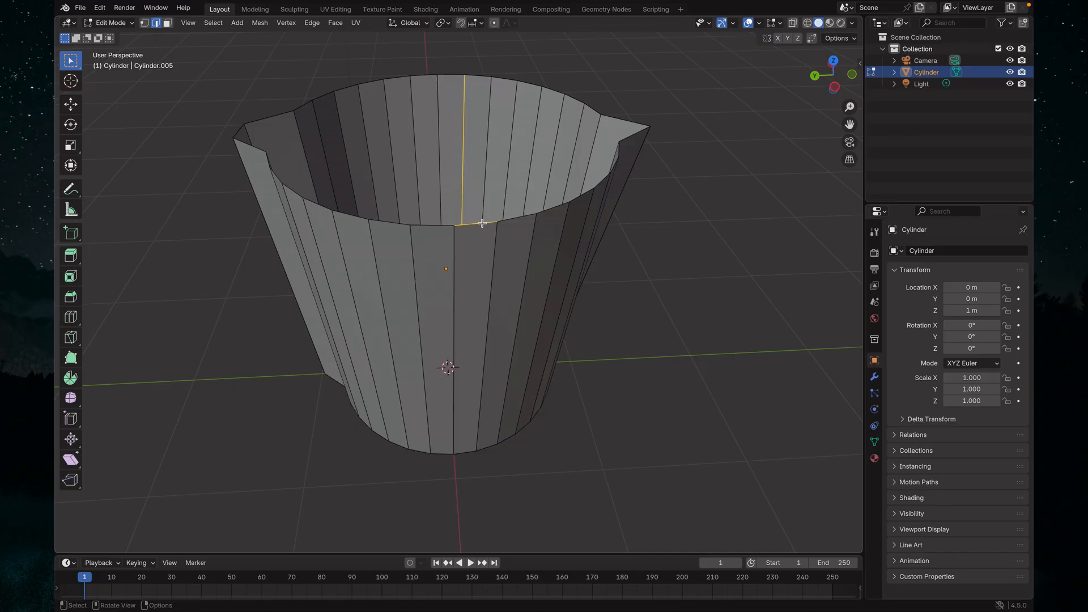
{"action": "left_click", "coordinate": [213, 23]}
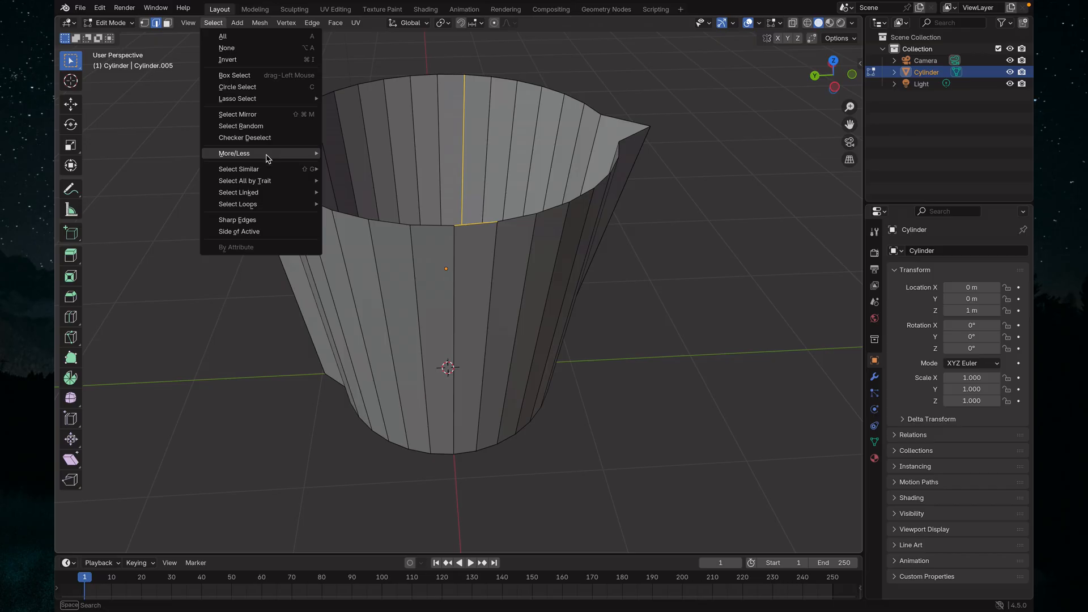
{"action": "mouse_move", "coordinate": [272, 203]}
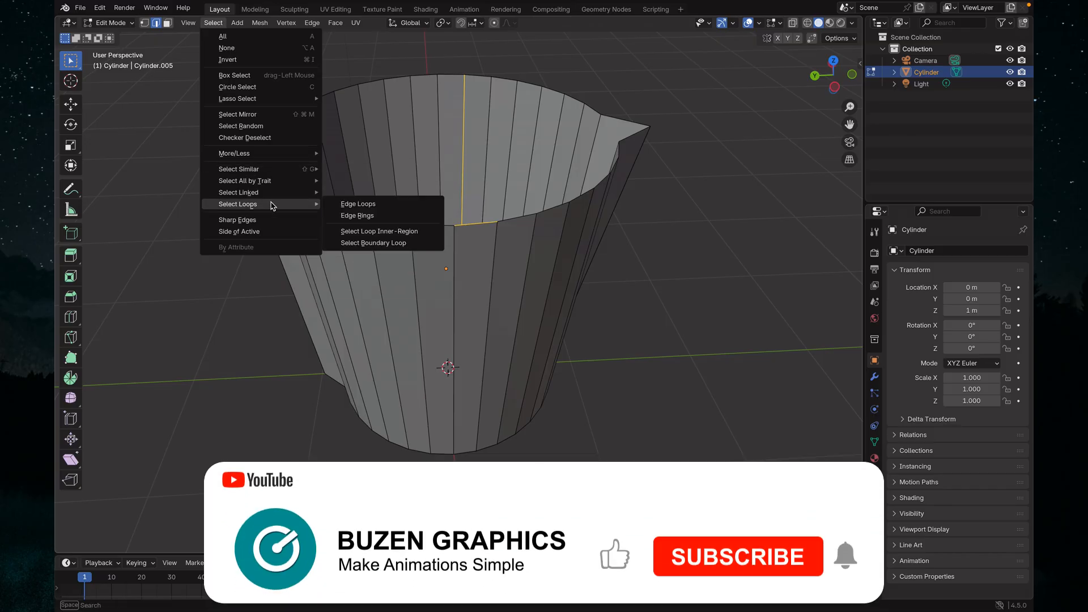
{"action": "left_click", "coordinate": [372, 204]}
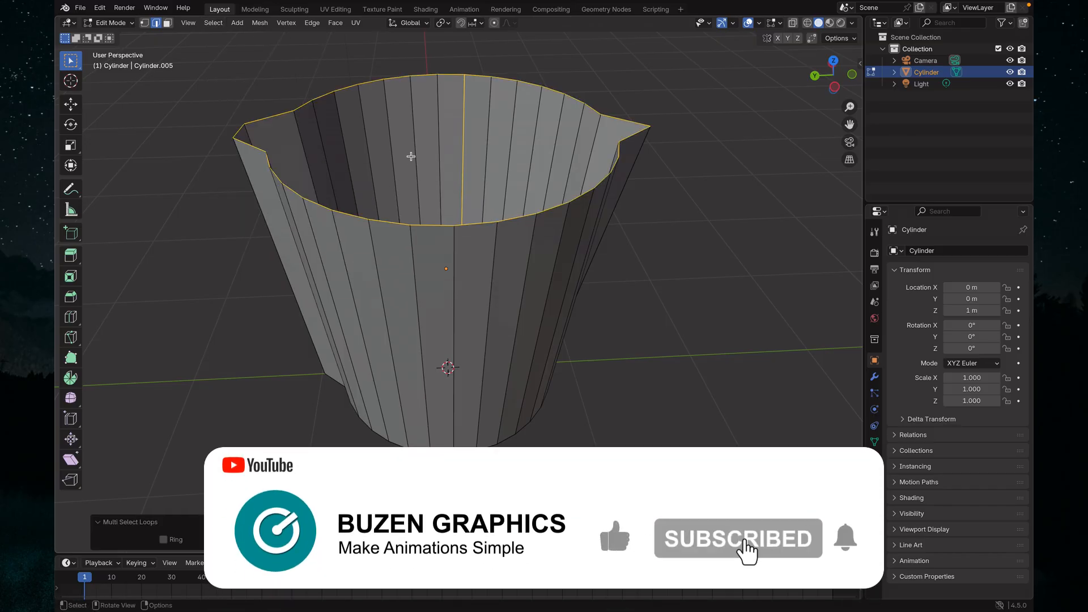
Step: Replace the rim loop selection with a single edge of the open top rim
{"action": "middle_click_drag", "start_coordinate": [400, 92], "coordinate": [389, 183]}
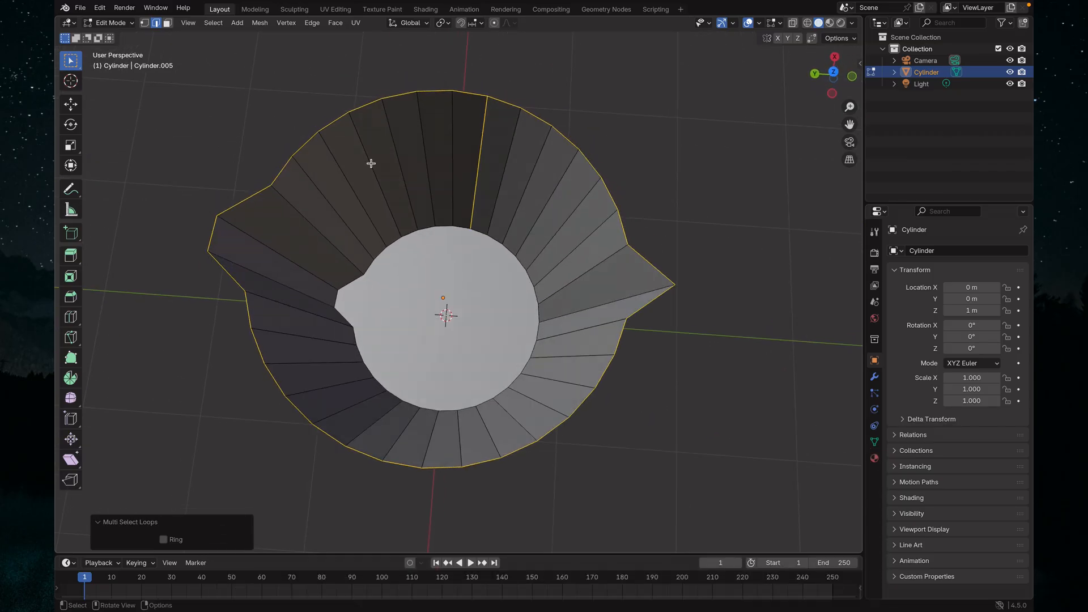
{"action": "left_click", "coordinate": [623, 126]}
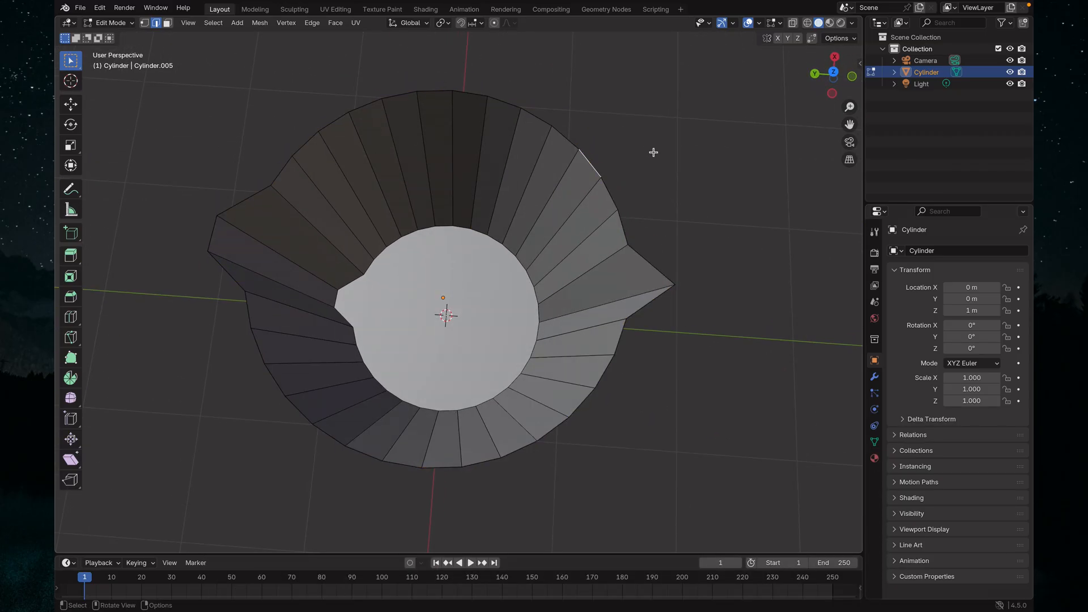
{"action": "middle_click_drag", "start_coordinate": [653, 153], "coordinate": [621, 238]}
{"action": "scroll", "coordinate": [614, 202], "scroll_direction": "up", "scroll_amount": 3}
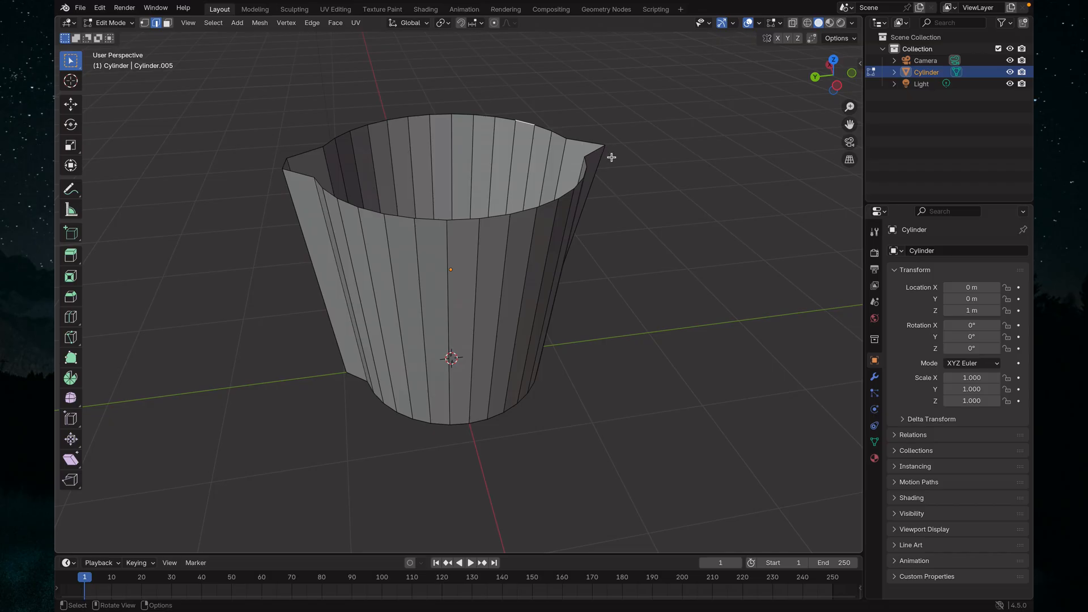
{"action": "middle_click_drag", "start_coordinate": [635, 166], "coordinate": [546, 192]}
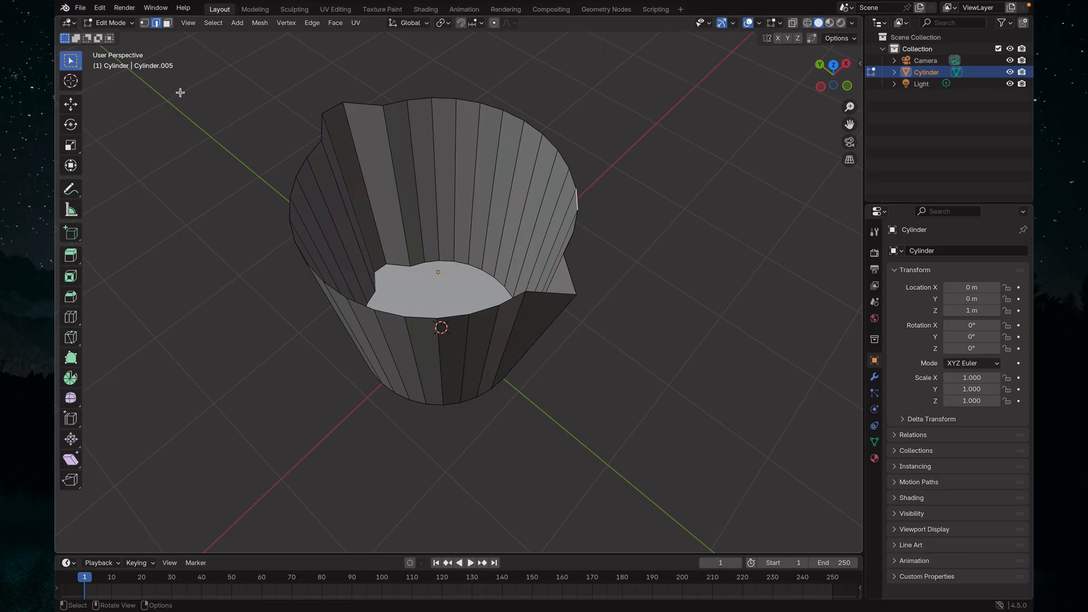
Step: Return to Object Mode and delete the deformed practice cylinder from the scene
{"action": "key", "text": "Tab"}
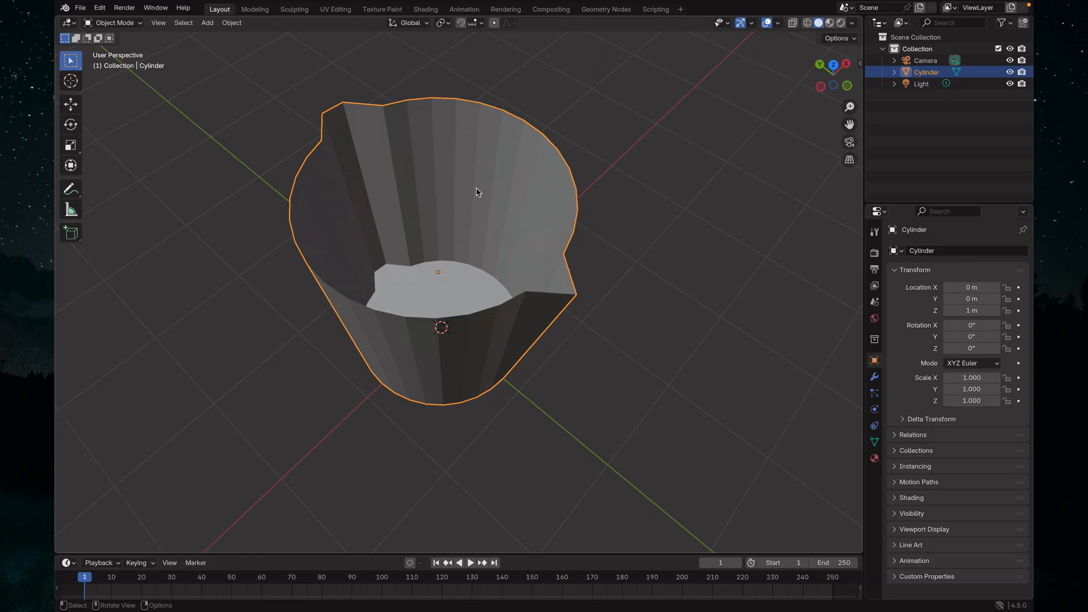
{"action": "key", "text": "x"}
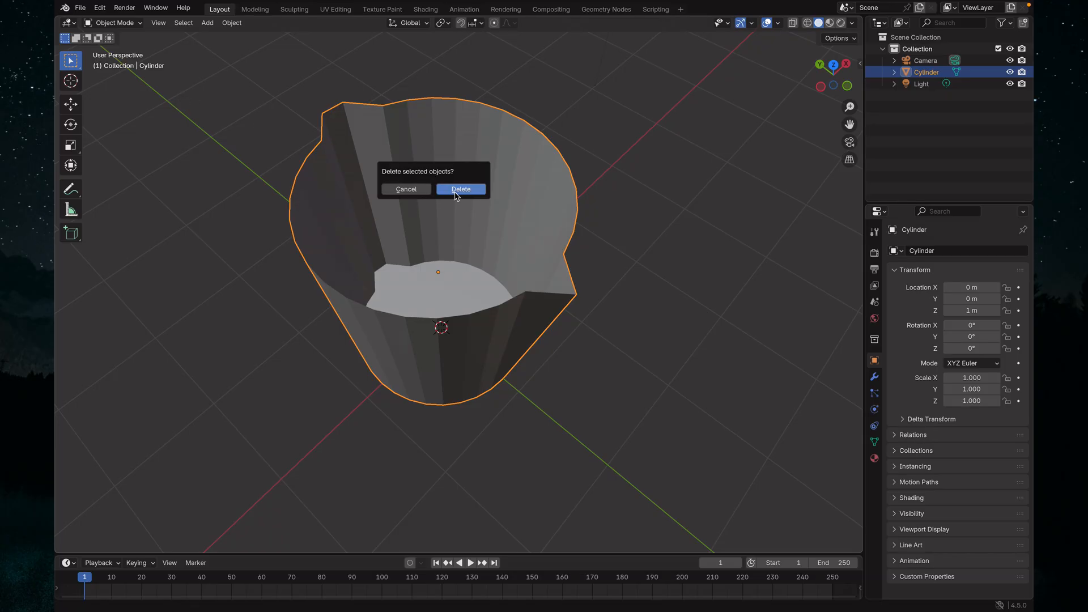
{"action": "left_click", "coordinate": [466, 195]}
{"action": "middle_click_drag", "start_coordinate": [464, 235], "coordinate": [494, 212]}
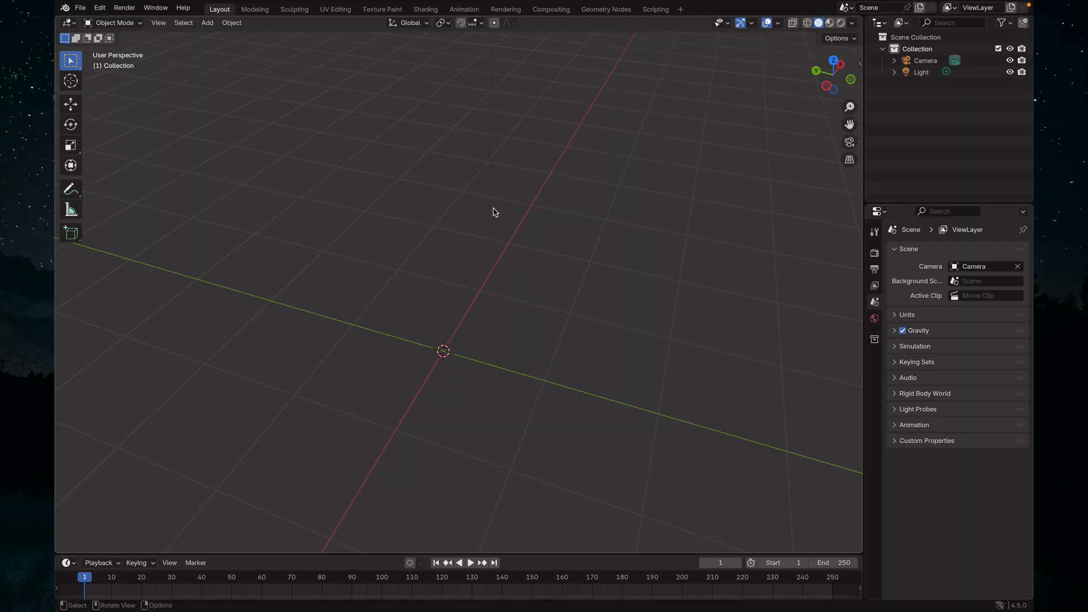
Step: Add a new mesh cylinder and raise its vertex count until its side looks smooth
{"action": "key", "text": "shift+a"}
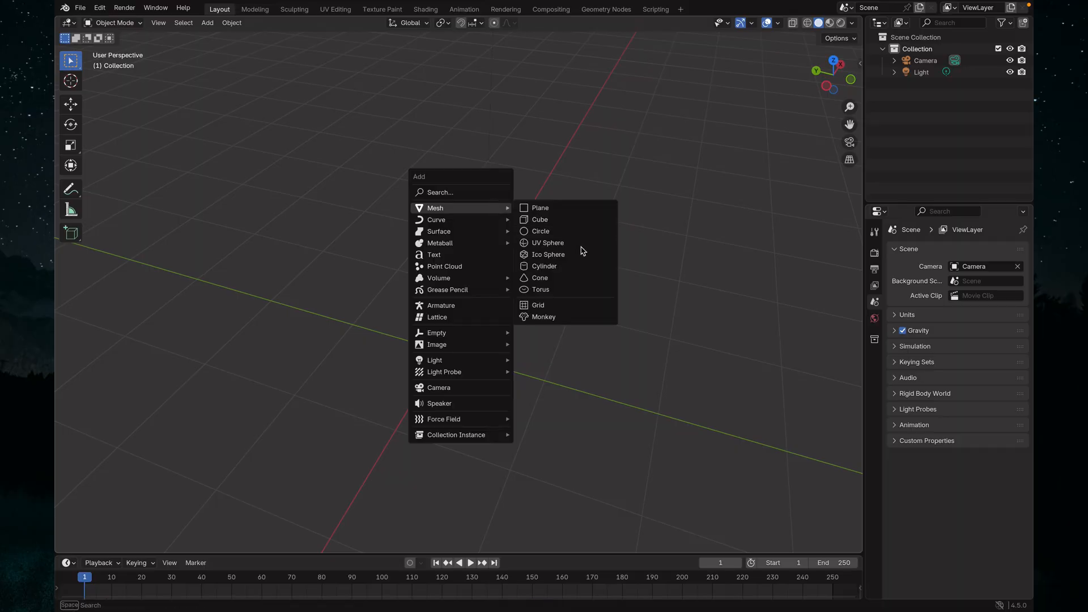
{"action": "left_click", "coordinate": [571, 266]}
{"action": "middle_click_drag", "start_coordinate": [622, 335], "coordinate": [595, 296]}
{"action": "scroll", "coordinate": [595, 296], "scroll_direction": "up", "scroll_amount": 2}
{"action": "middle_click_drag", "start_coordinate": [642, 337], "coordinate": [631, 331]}
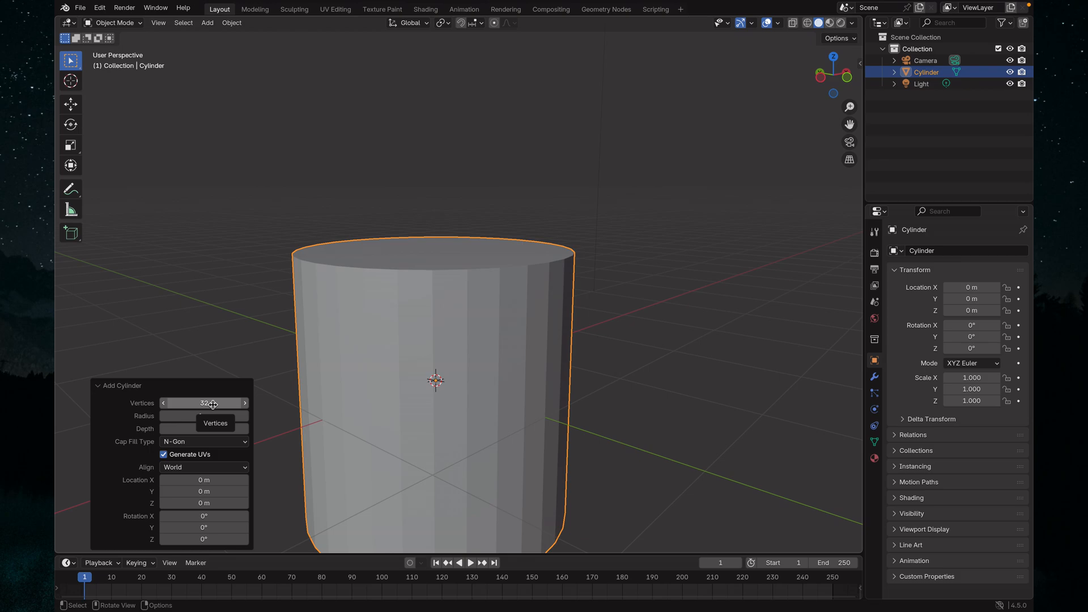
{"action": "left_click_drag", "start_coordinate": [212, 403], "coordinate": [331, 401]}
{"action": "left_click", "coordinate": [631, 352]}
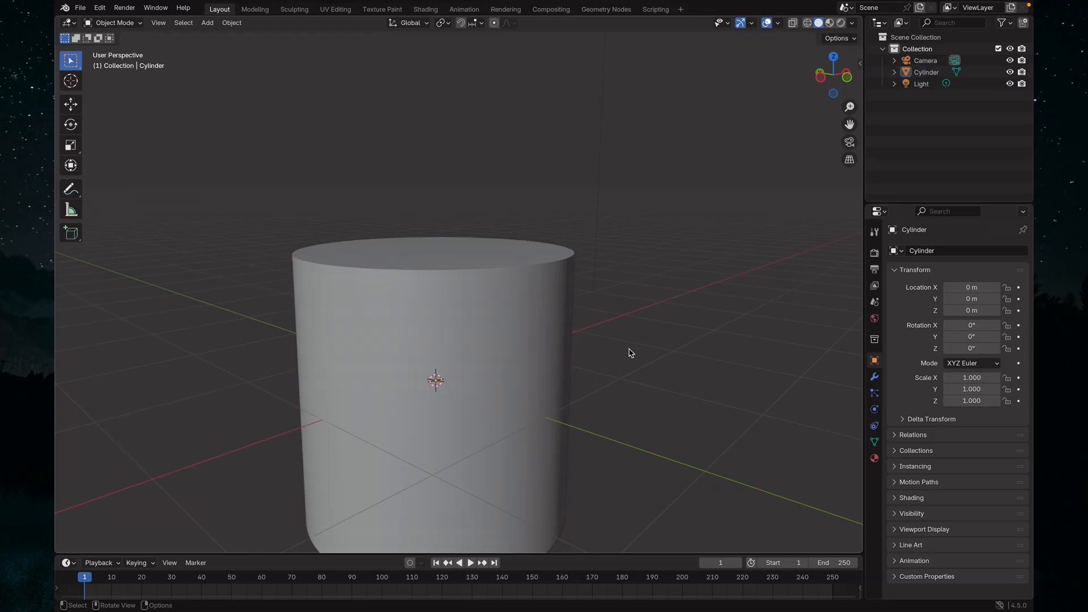
Step: Select the new cylinder and move it up 1 m along the Z axis
{"action": "left_click", "coordinate": [522, 381]}
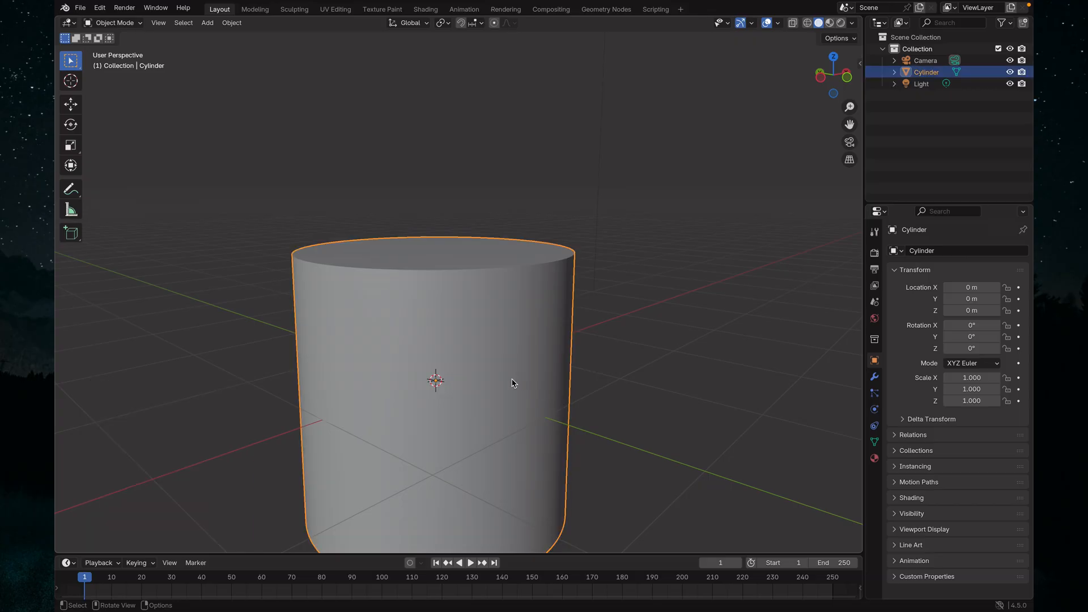
{"action": "key", "text": "g"}
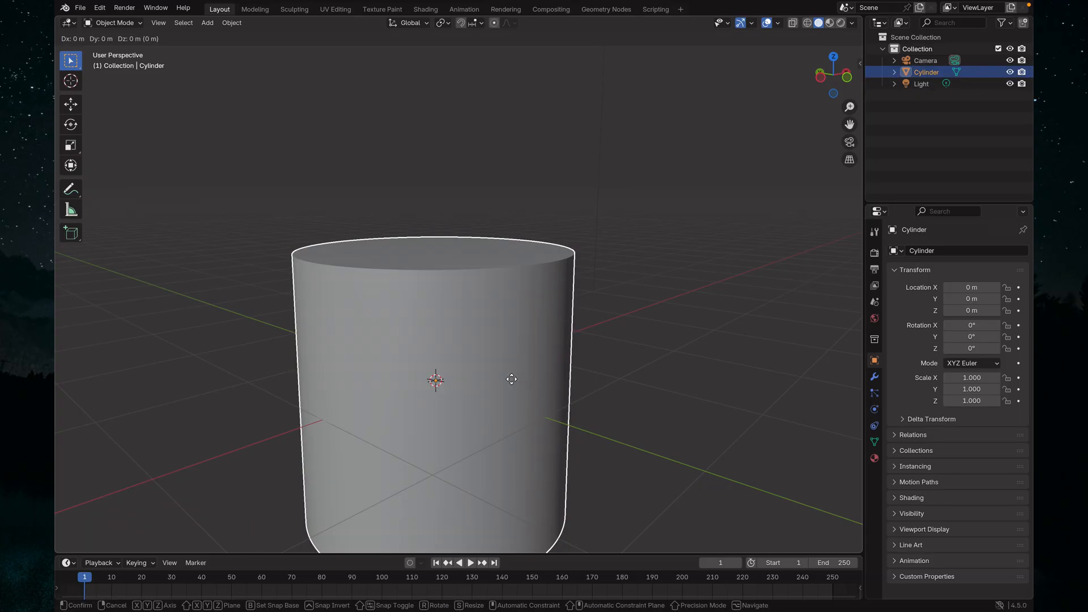
{"action": "key", "text": "z"}
{"action": "key", "text": "1"}
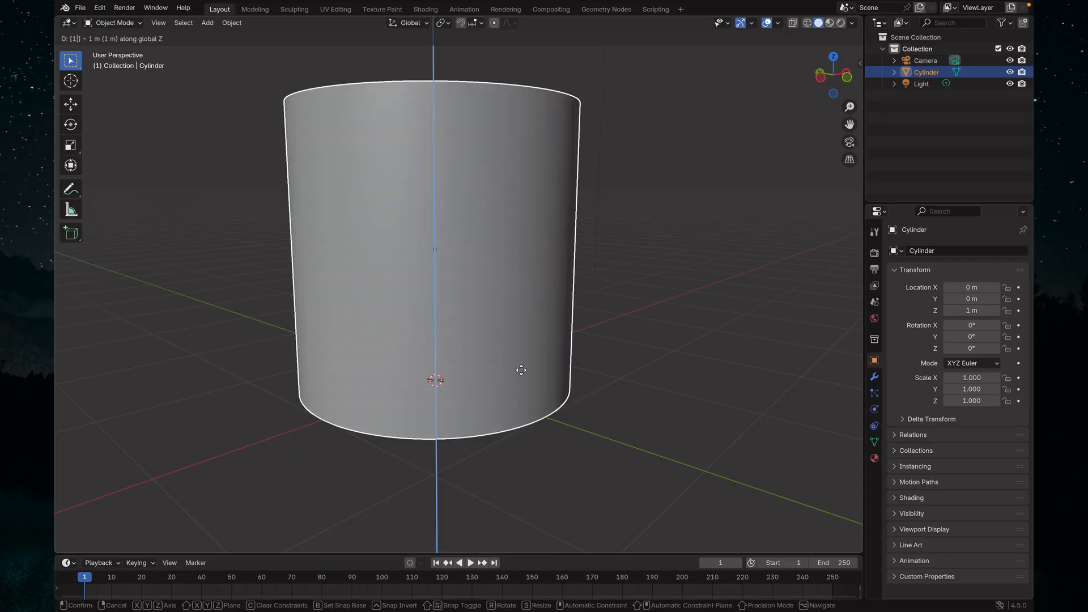
{"action": "key", "text": "Return"}
{"action": "scroll", "coordinate": [564, 375], "scroll_direction": "down", "scroll_amount": 4}
{"action": "mouse_move", "coordinate": [568, 374]}
{"action": "middle_mouse_down"}
{"action": "mouse_move", "coordinate": [552, 399]}
{"action": "mouse_move", "coordinate": [491, 385]}
{"action": "mouse_move", "coordinate": [583, 388]}
{"action": "mouse_move", "coordinate": [586, 420]}
{"action": "mouse_move", "coordinate": [568, 368]}
{"action": "middle_mouse_up"}
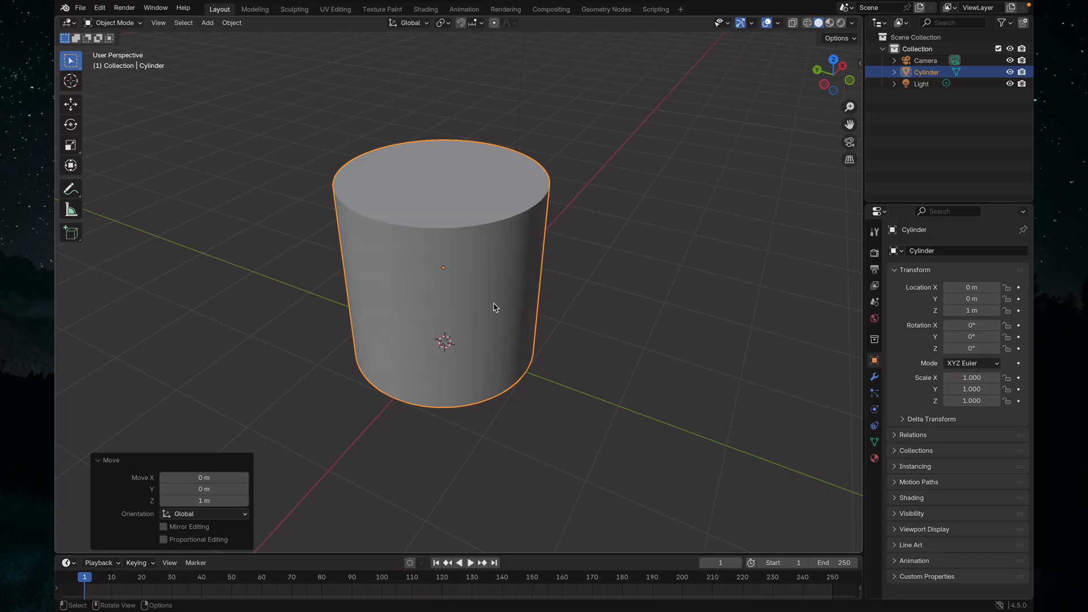
Step: Stretch the cylinder along the Z axis by a factor of about 1.382
{"action": "key", "text": "s"}
{"action": "key", "text": "z"}
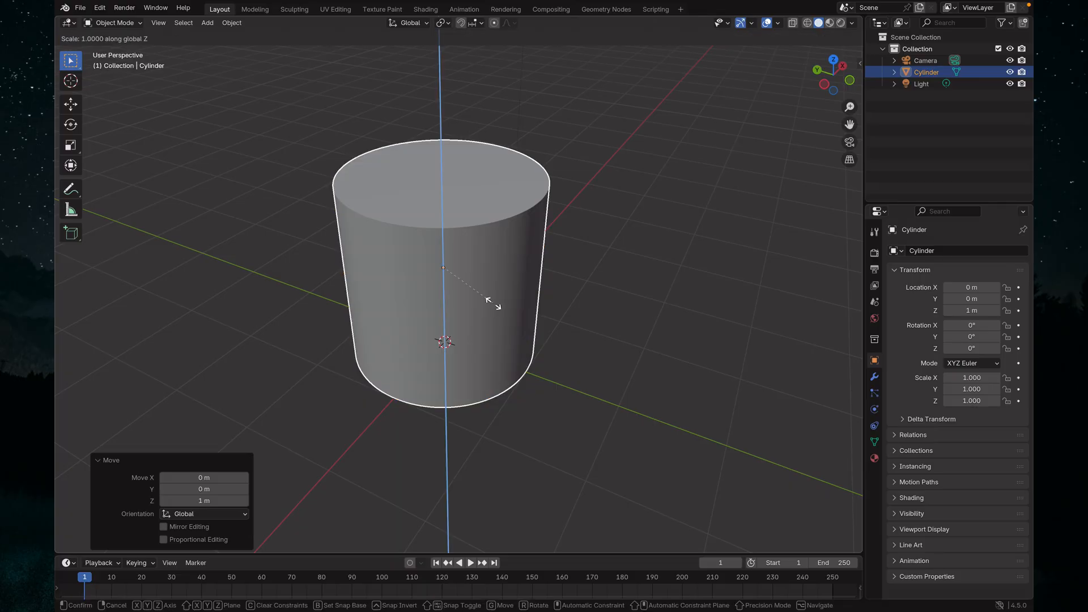
{"action": "left_click", "coordinate": [495, 335]}
{"action": "mouse_move", "coordinate": [561, 349]}
{"action": "middle_mouse_down"}
{"action": "mouse_move", "coordinate": [564, 318]}
{"action": "mouse_move", "coordinate": [553, 331]}
{"action": "middle_mouse_up"}
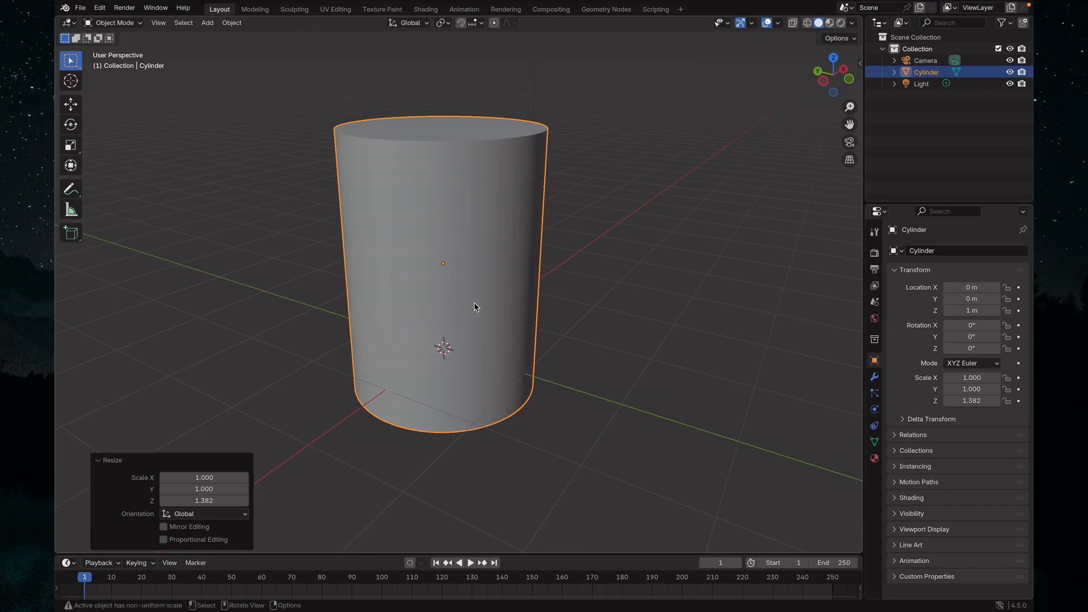
Step: Raise the stretched cylinder about 0.458 m along the Z axis and deselect it
{"action": "key", "text": "g"}
{"action": "key", "text": "z"}
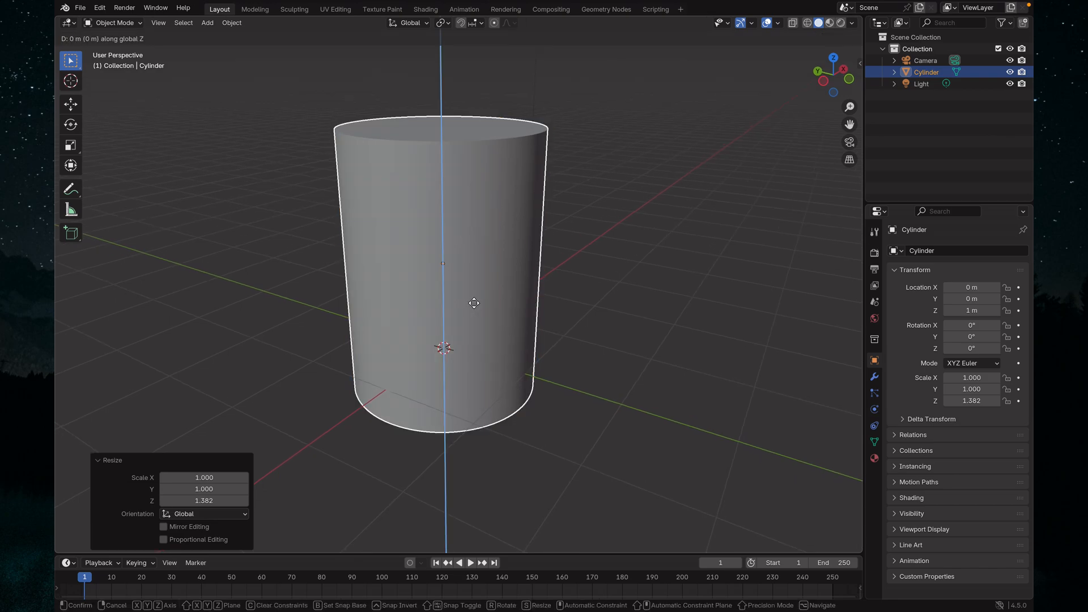
{"action": "left_click", "coordinate": [477, 260]}
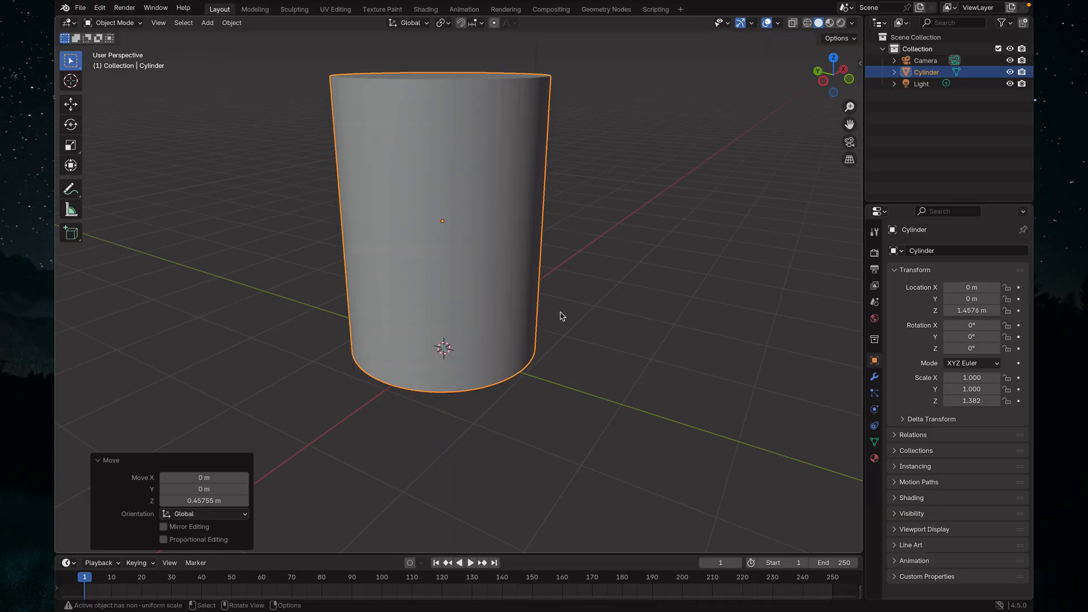
{"action": "middle_click_drag", "start_coordinate": [558, 311], "coordinate": [524, 346]}
{"action": "scroll", "coordinate": [514, 368], "scroll_direction": "up", "scroll_amount": 2}
{"action": "scroll", "coordinate": [516, 368], "scroll_direction": "down", "scroll_amount": 5}
{"action": "left_click", "coordinate": [541, 365]}
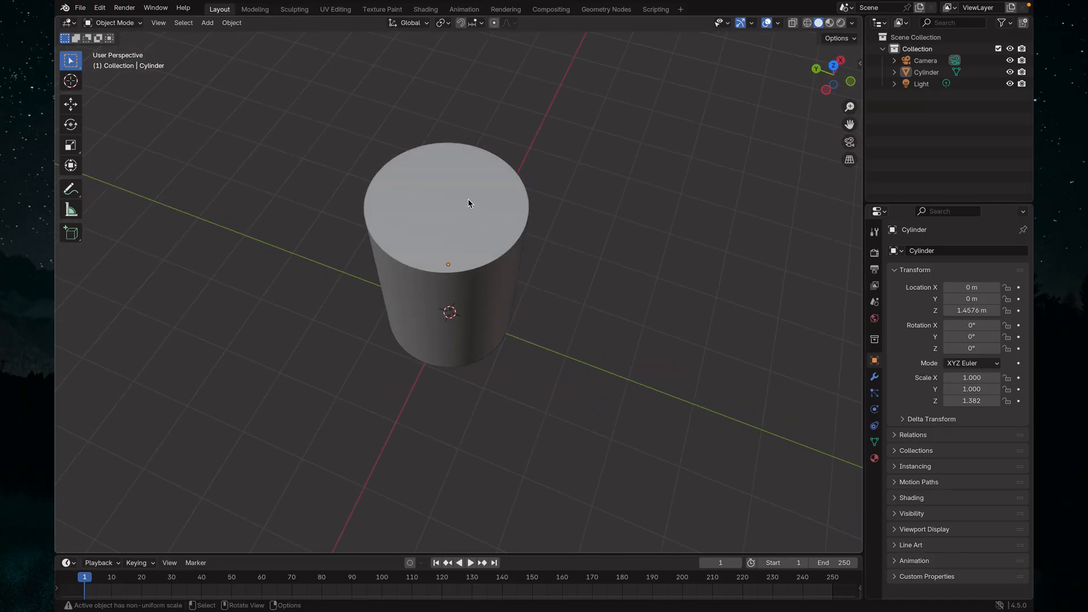
Step: Copy the cup cylinder and paste a duplicate of it in place
{"action": "left_click", "coordinate": [465, 291]}
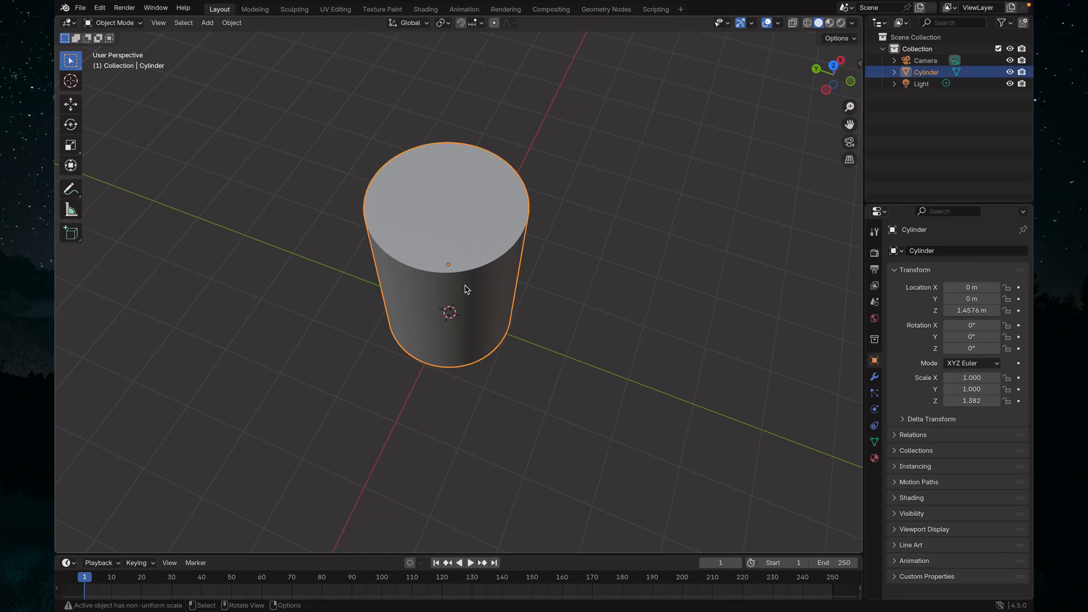
{"action": "key", "text": "ctrl+c"}
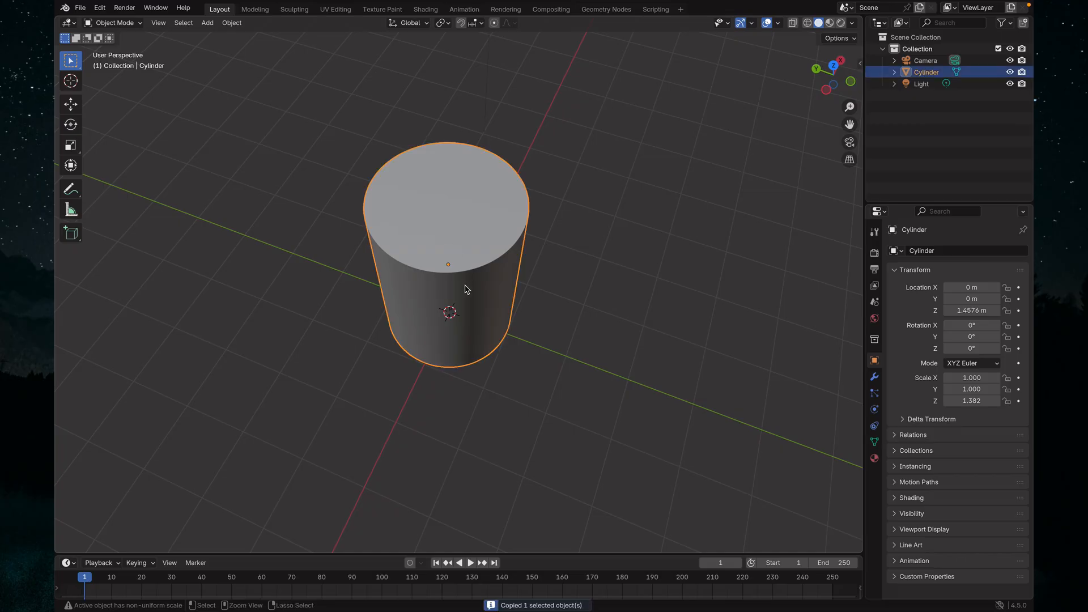
{"action": "key", "text": "ctrl+v"}
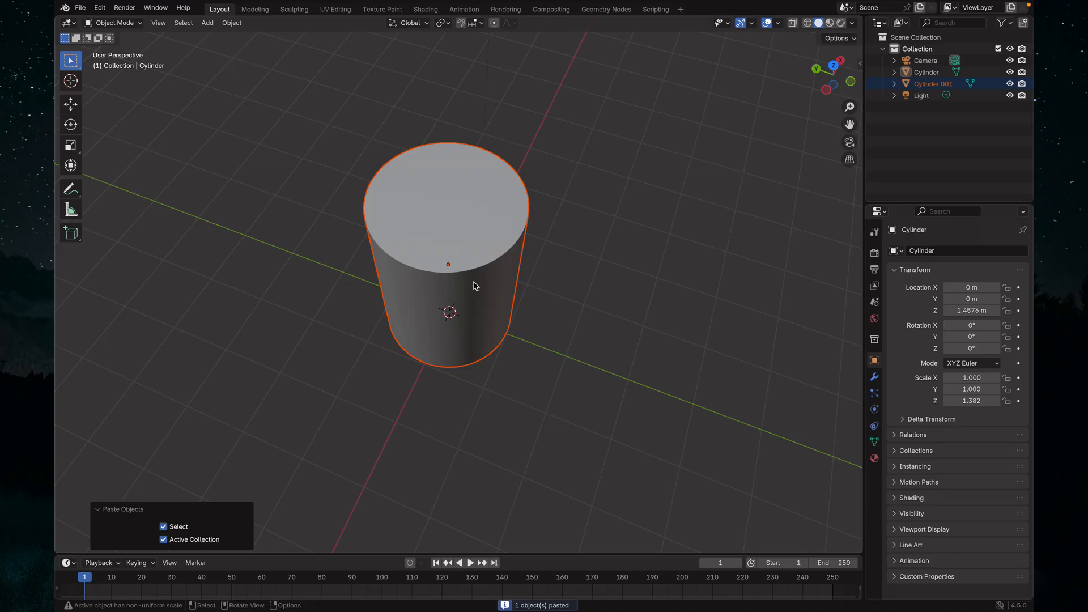
{"action": "middle_click_drag", "start_coordinate": [495, 293], "coordinate": [509, 236]}
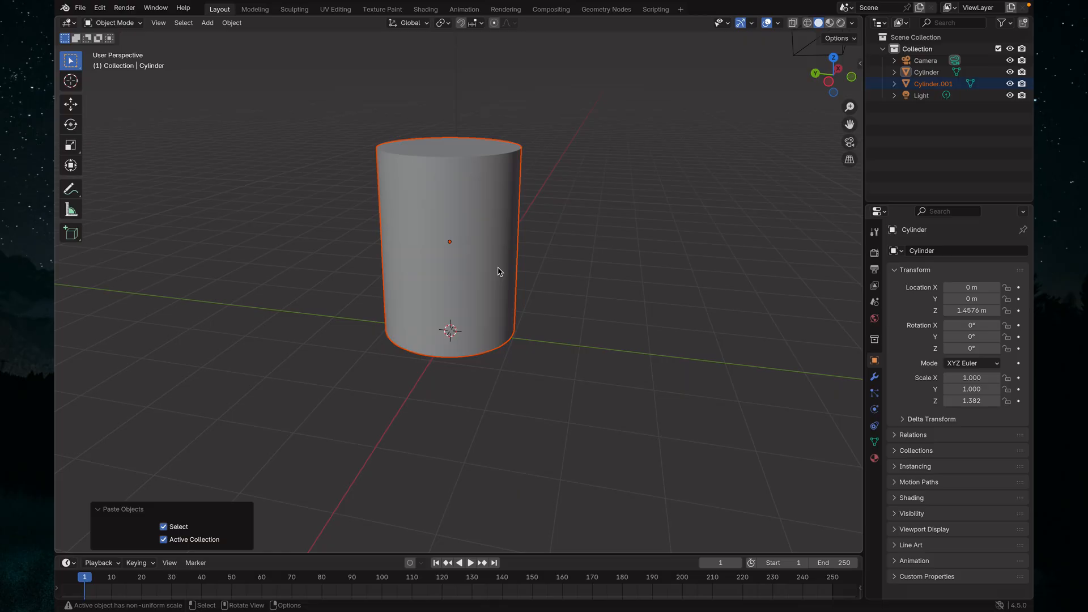
Step: Flatten the duplicate cylinder into a thin lid by scaling Z to about 0.112, then again by about 0.396
{"action": "key", "text": "s"}
{"action": "key", "text": "z"}
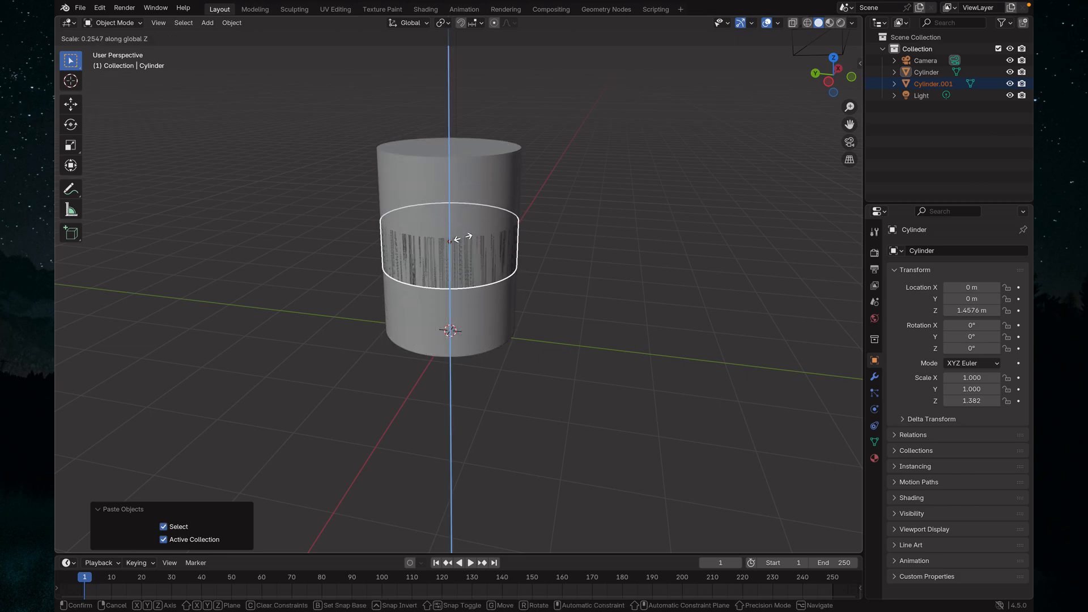
{"action": "left_click", "coordinate": [450, 244]}
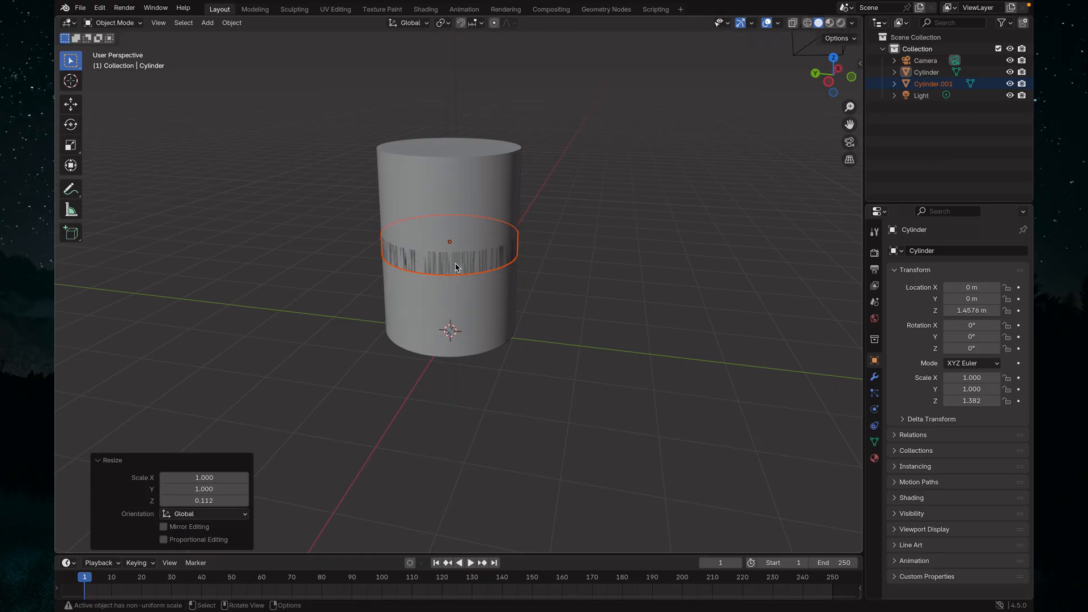
{"action": "key", "text": "s"}
{"action": "key", "text": "z"}
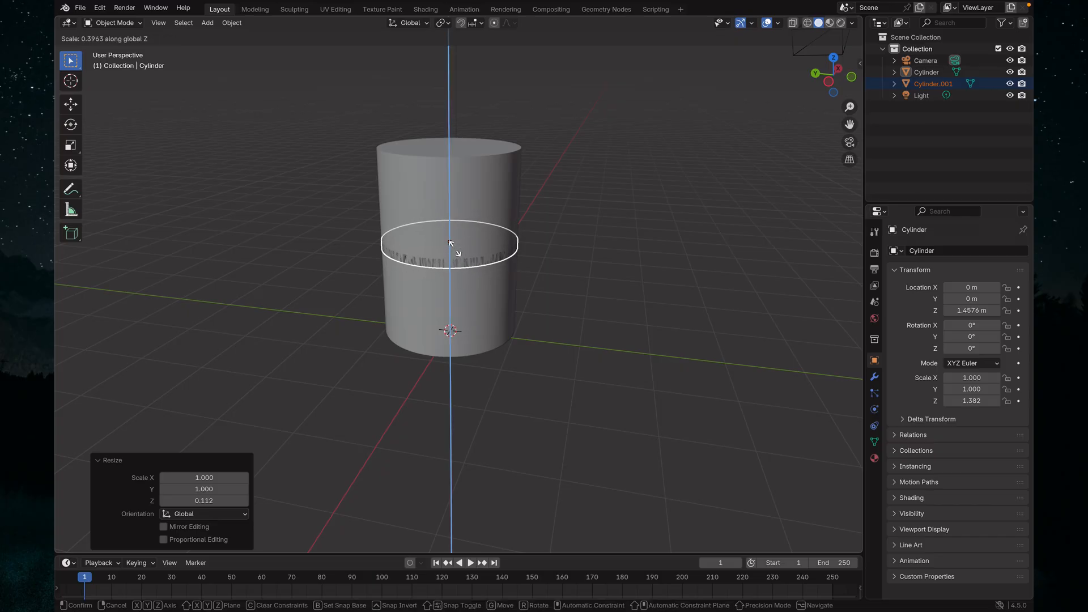
{"action": "left_click", "coordinate": [451, 243]}
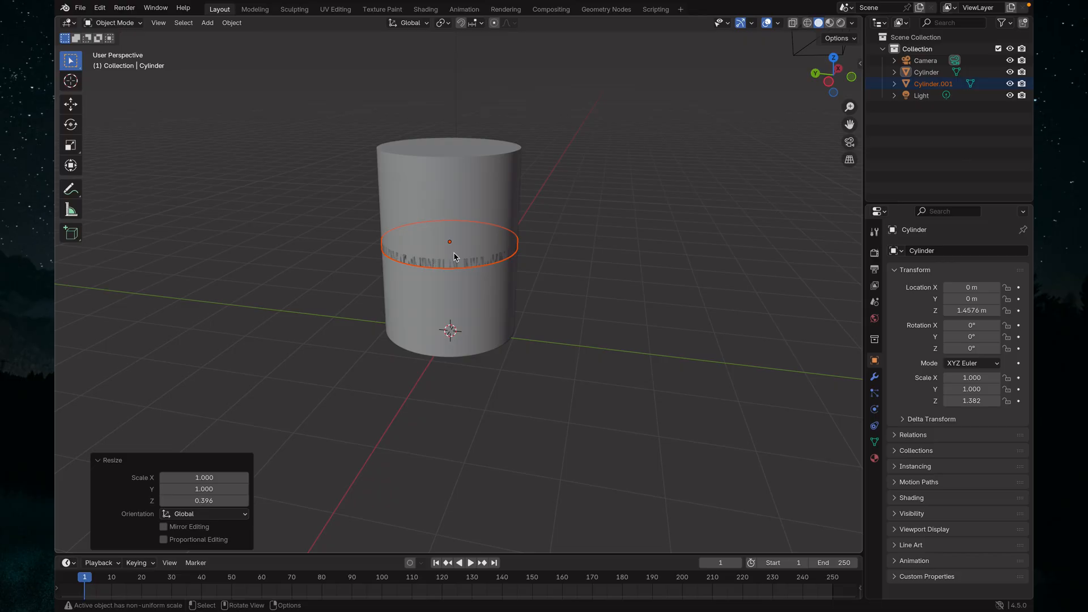
Step: Move the flattened lid about 1.455 m up the Z axis onto the top of the cup
{"action": "key", "text": "g"}
{"action": "key", "text": "z"}
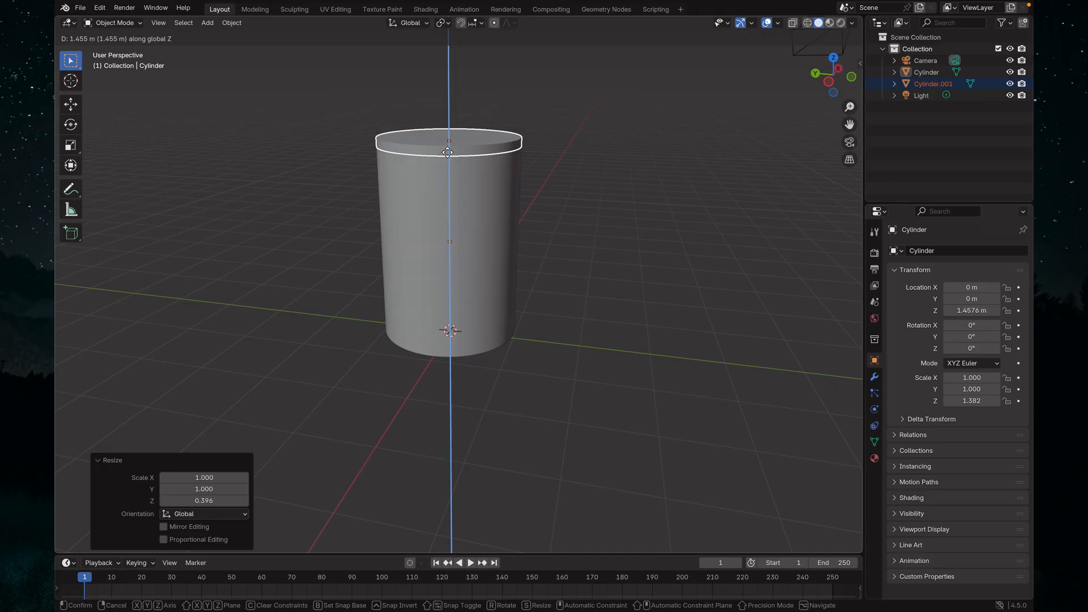
{"action": "left_click", "coordinate": [447, 152]}
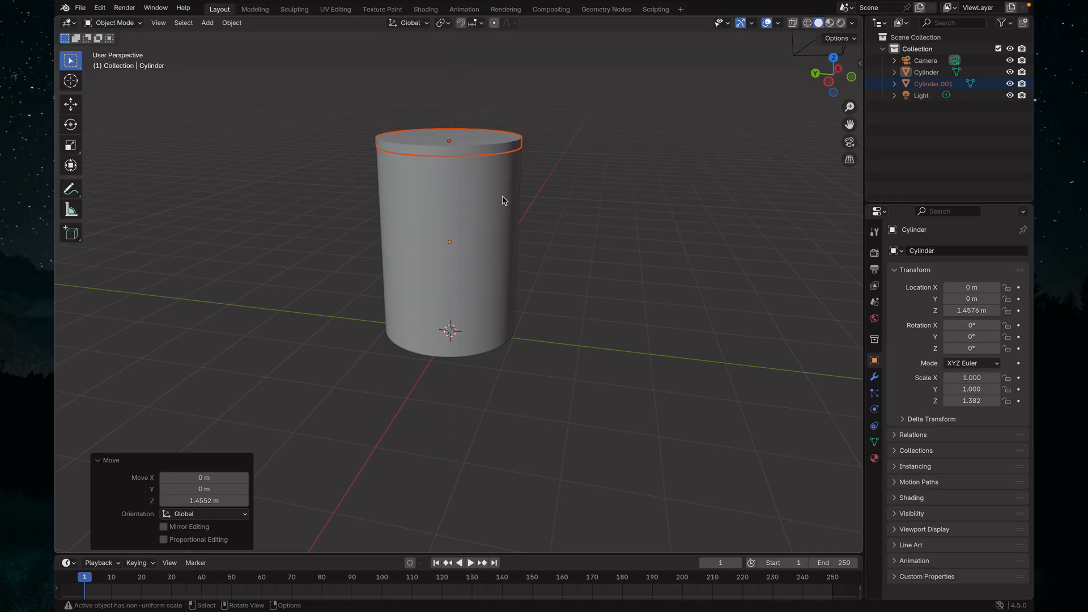
Step: In the left orthographic view, lower the lid about 0.009 m along the Z axis to fit the cup's top
{"action": "key", "text": "grave"}
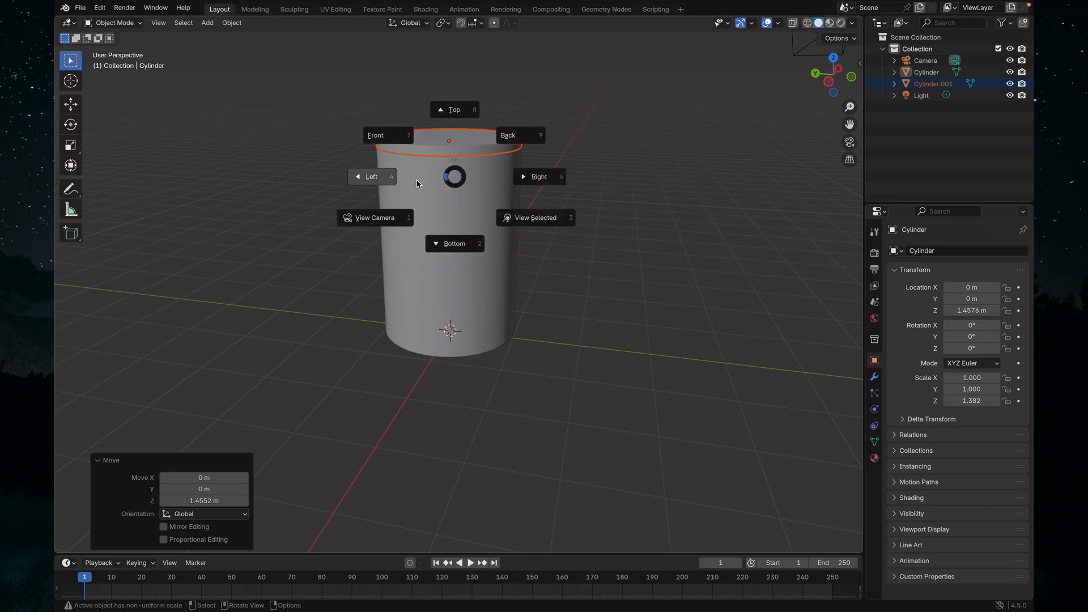
{"action": "left_click", "coordinate": [374, 185]}
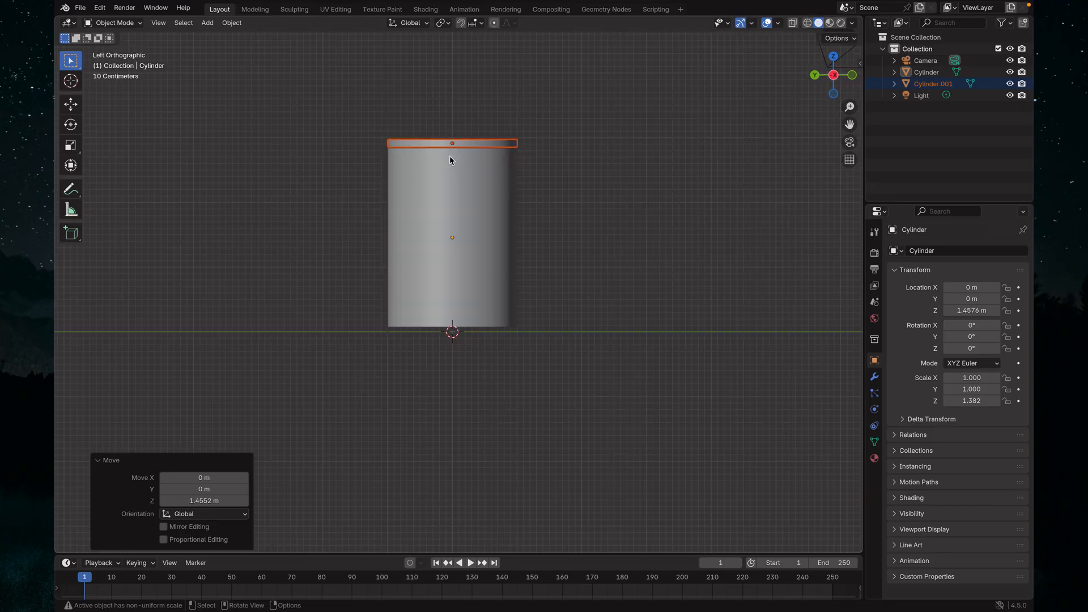
{"action": "key", "text": "g"}
{"action": "key", "text": "z"}
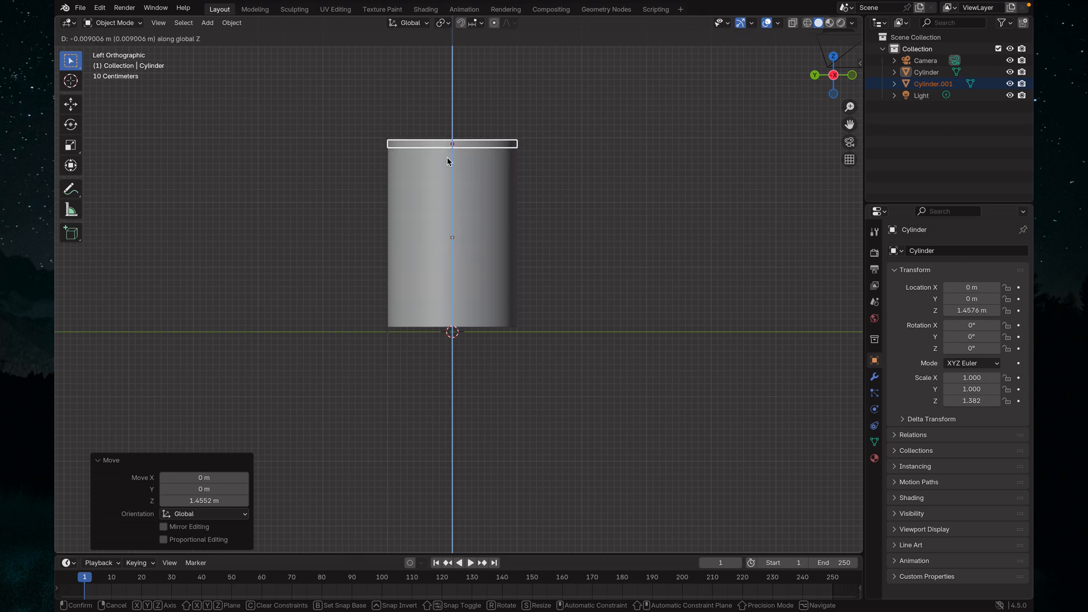
{"action": "left_click", "coordinate": [435, 177]}
{"action": "middle_click_drag", "start_coordinate": [524, 184], "coordinate": [513, 255]}
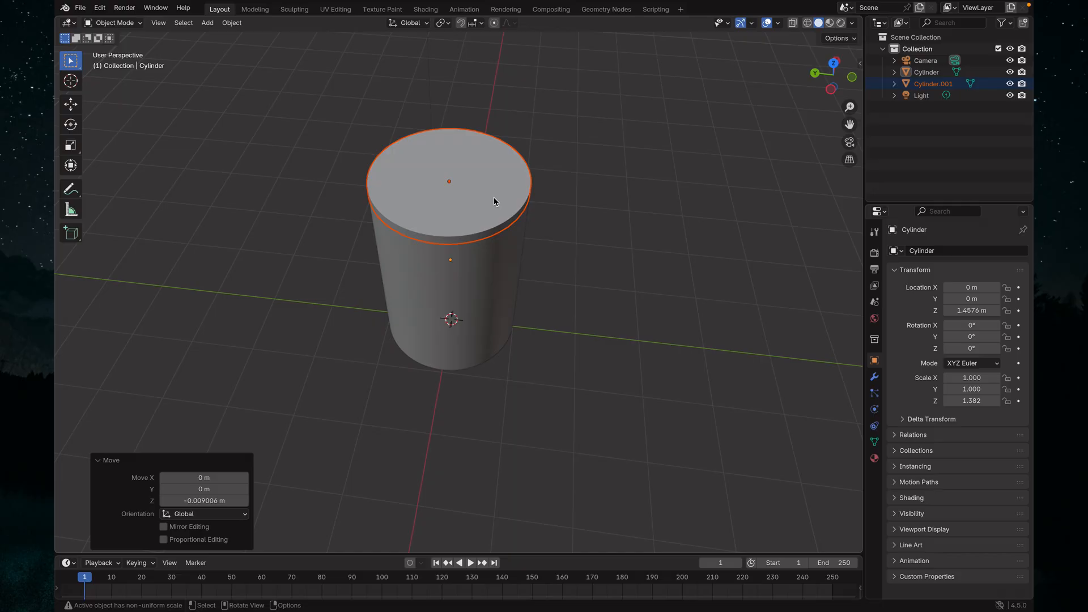
Step: Widen the lid in X and Y with Z locked, scaling by about 1.066 and again by about 1.027, and deselect it
{"action": "key", "text": "s"}
{"action": "key", "text": "y"}
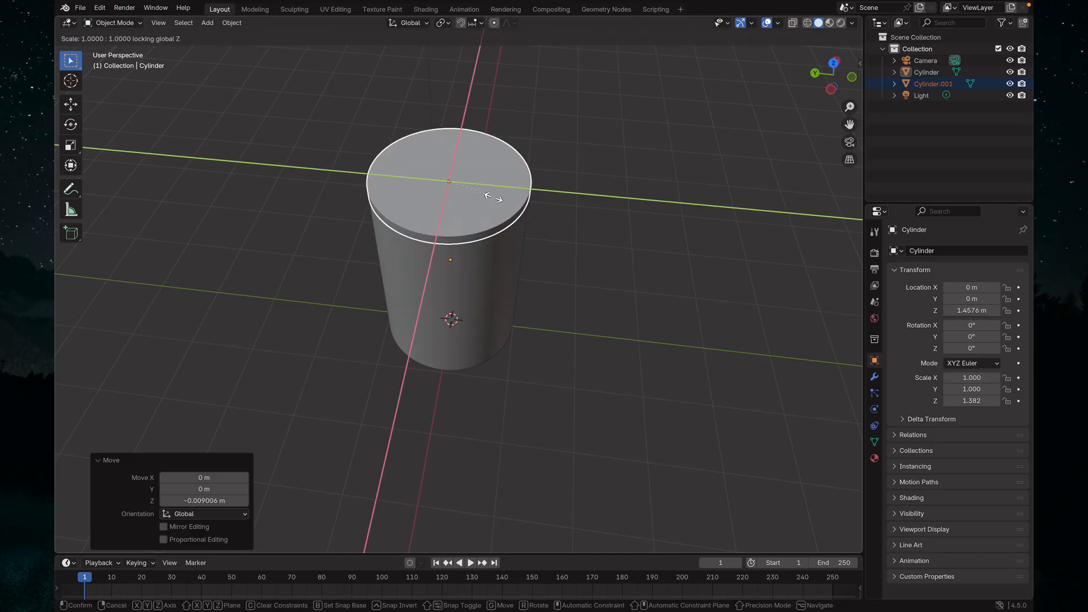
{"action": "key", "text": "shift+z"}
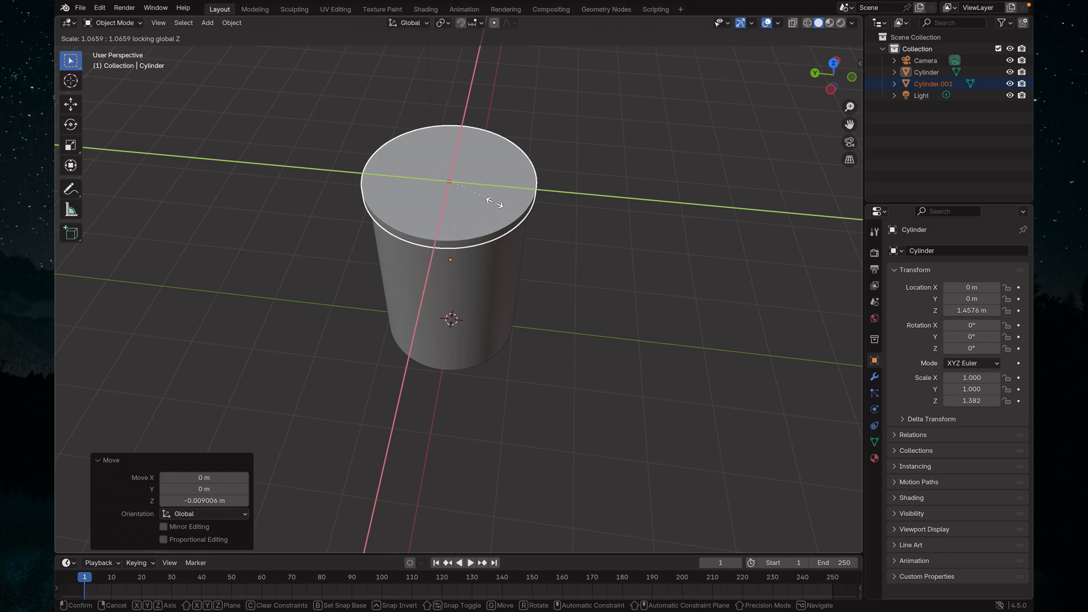
{"action": "left_click", "coordinate": [495, 202]}
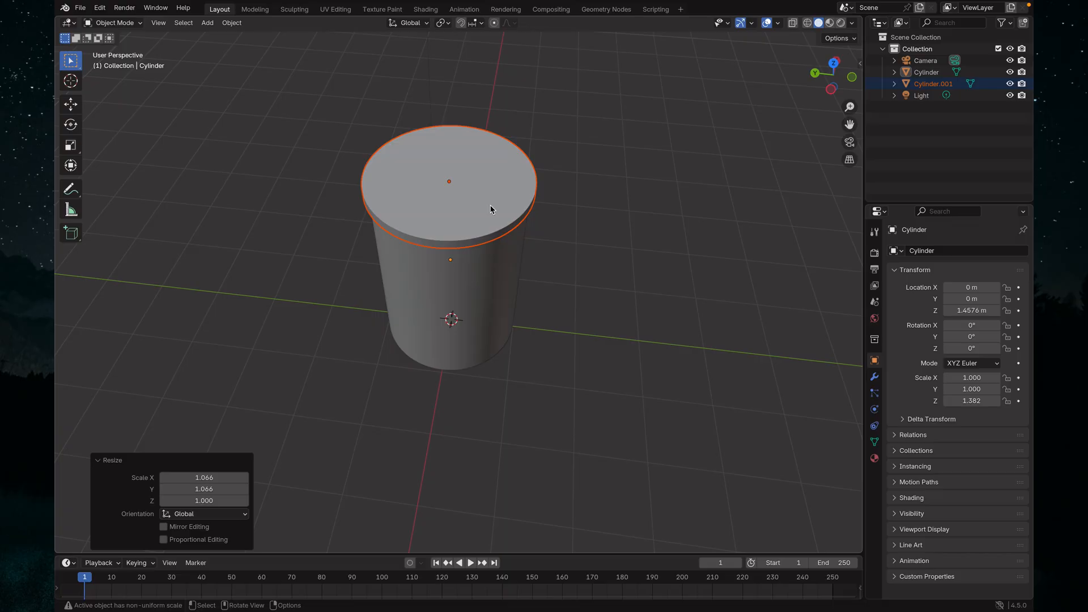
{"action": "key", "text": "s"}
{"action": "key", "text": "shift+z"}
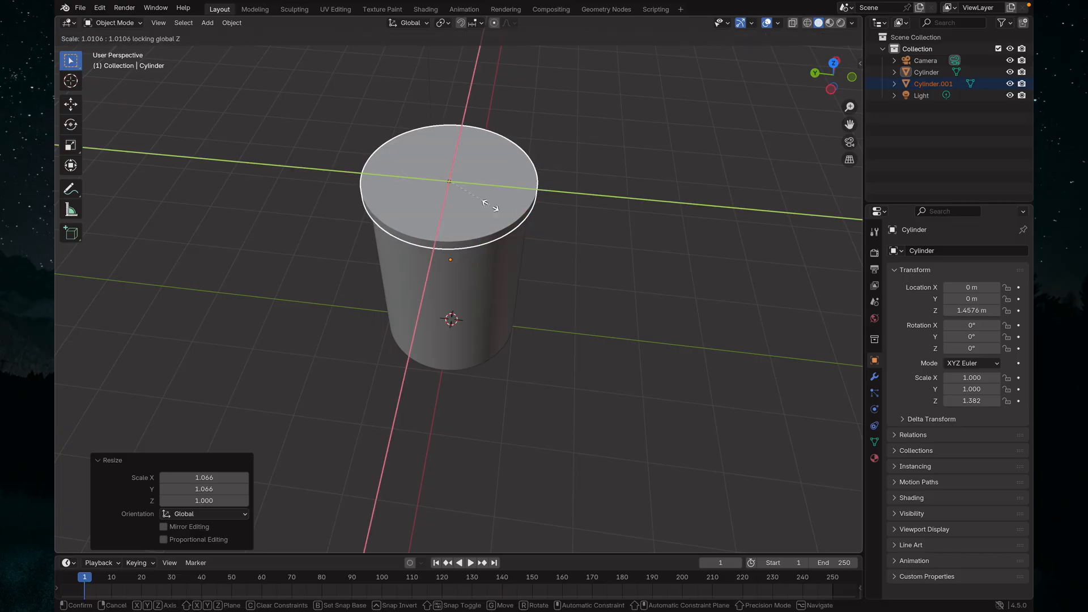
{"action": "left_click", "coordinate": [490, 206]}
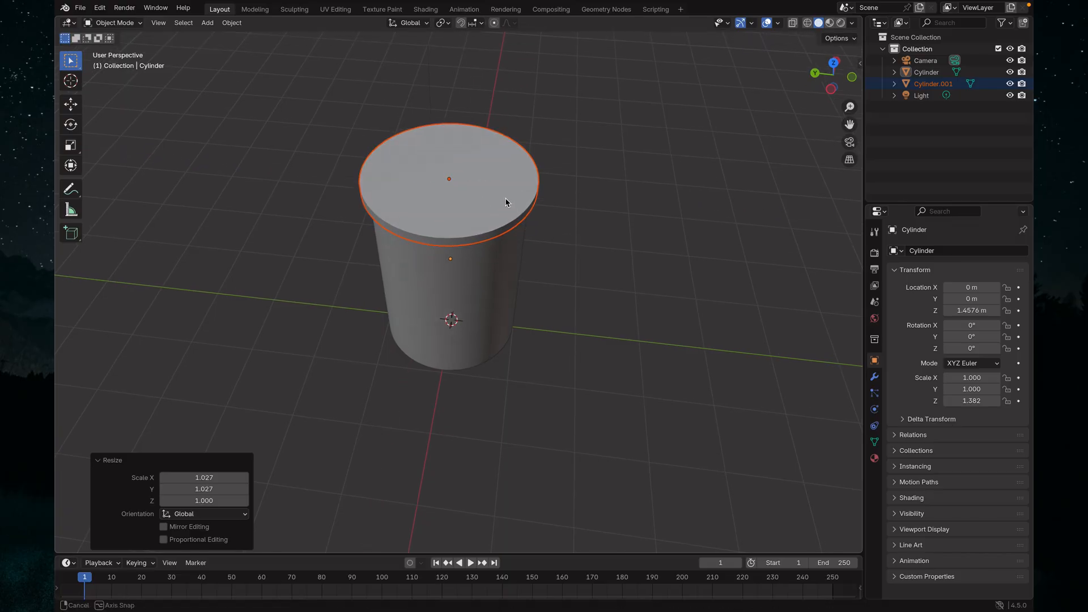
{"action": "middle_click_drag", "start_coordinate": [505, 209], "coordinate": [533, 250]}
{"action": "left_click", "coordinate": [543, 174]}
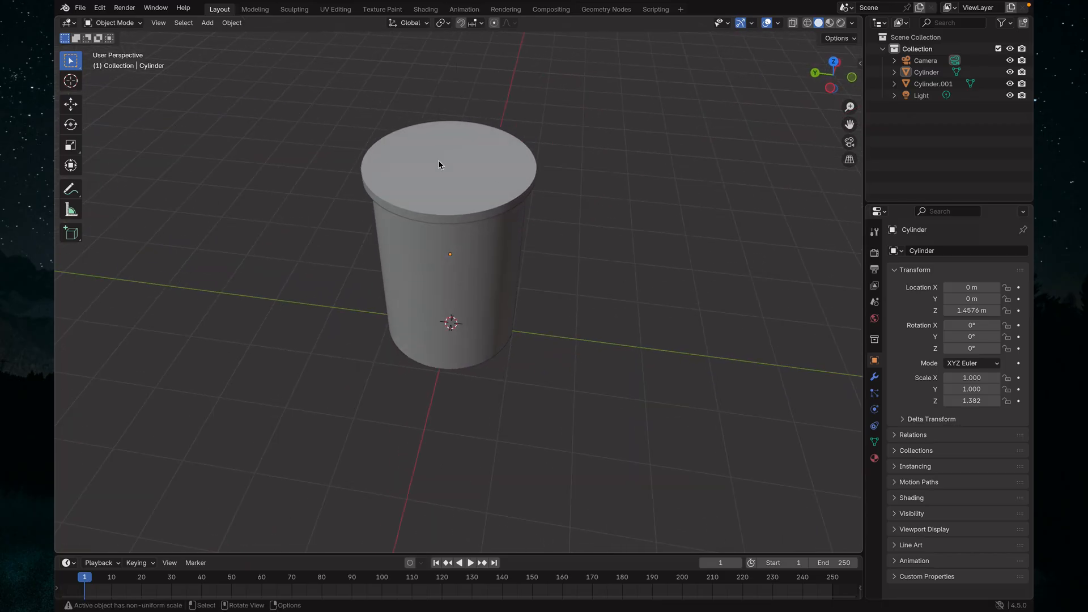
Step: Duplicate the lid in place and shrink the copy in X and Y by about 0.463 with Z locked
{"action": "left_click", "coordinate": [444, 194]}
{"action": "middle_click_drag", "start_coordinate": [497, 200], "coordinate": [500, 213]}
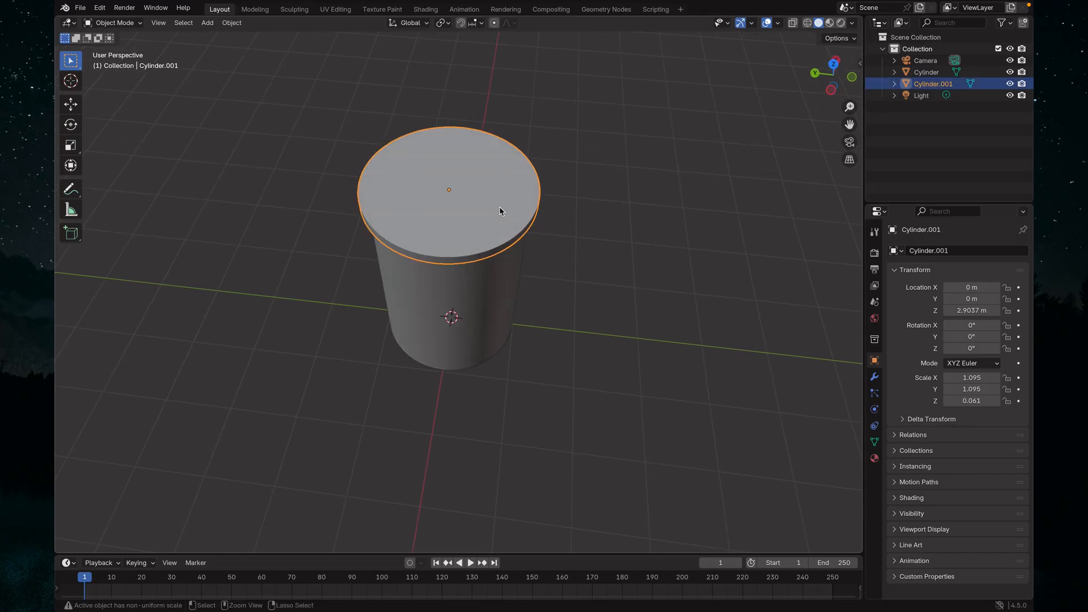
{"action": "key", "text": "ctrl+c"}
{"action": "key", "text": "ctrl+v"}
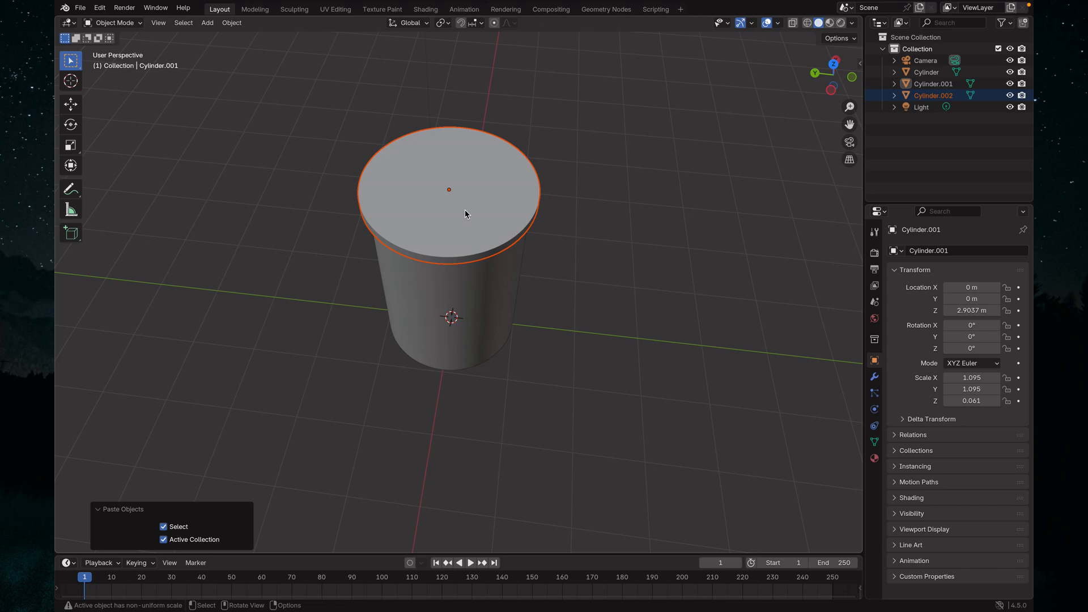
{"action": "key", "text": "s"}
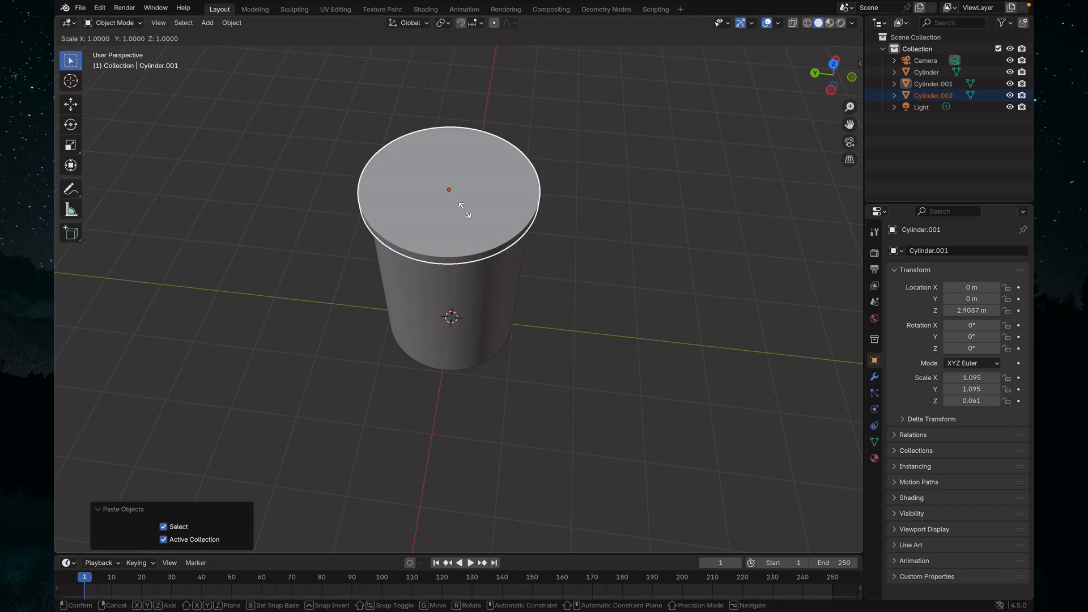
{"action": "key", "text": "shift+z"}
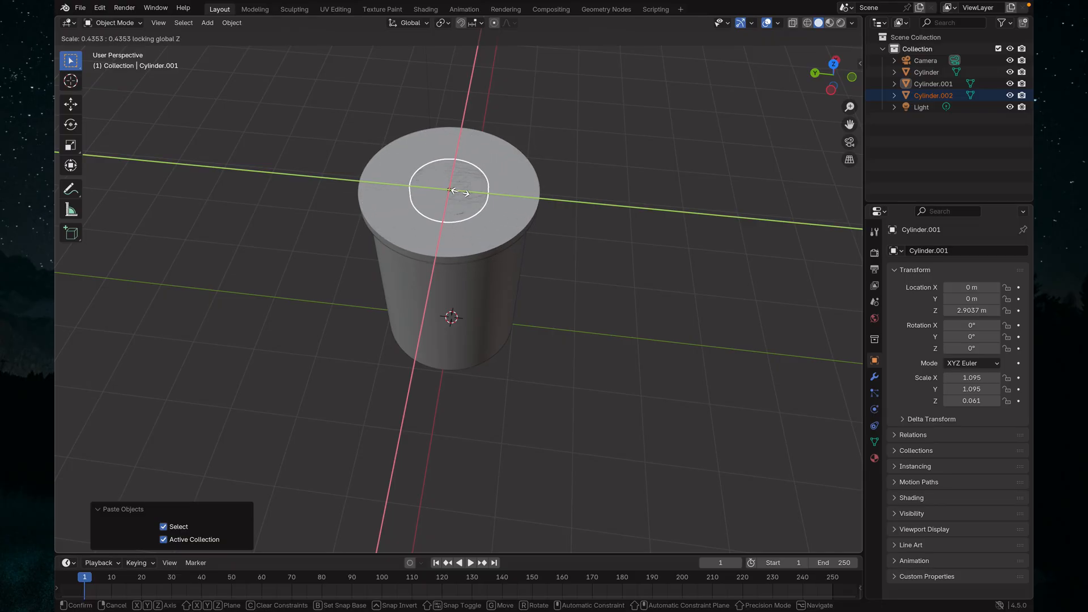
{"action": "left_click", "coordinate": [462, 196]}
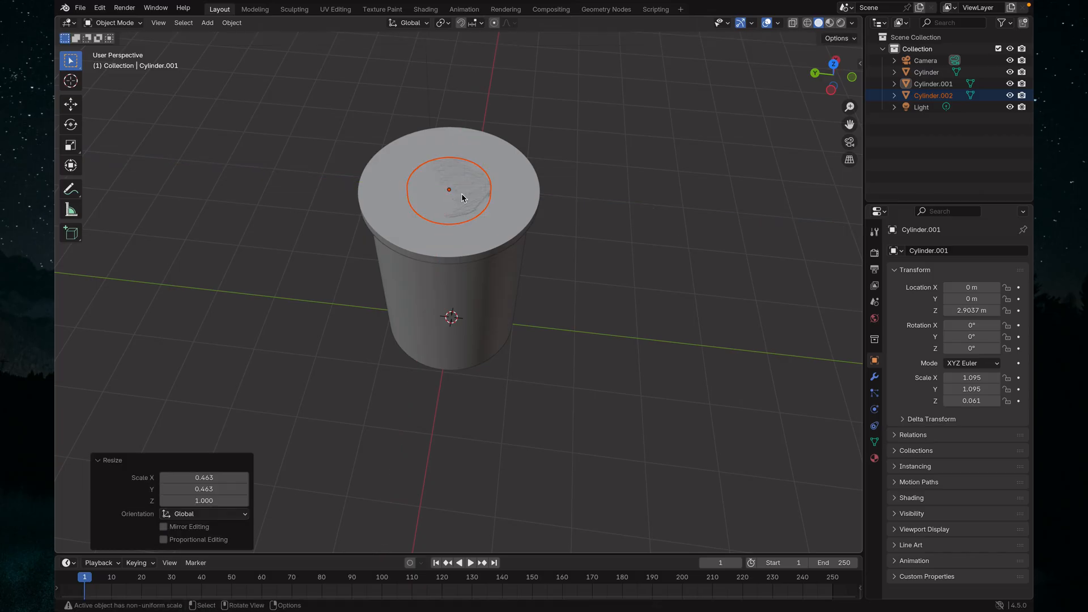
Step: Raise the smaller disc about 0.078 m along the Z axis above the lid and deselect it
{"action": "key", "text": "g"}
{"action": "key", "text": "z"}
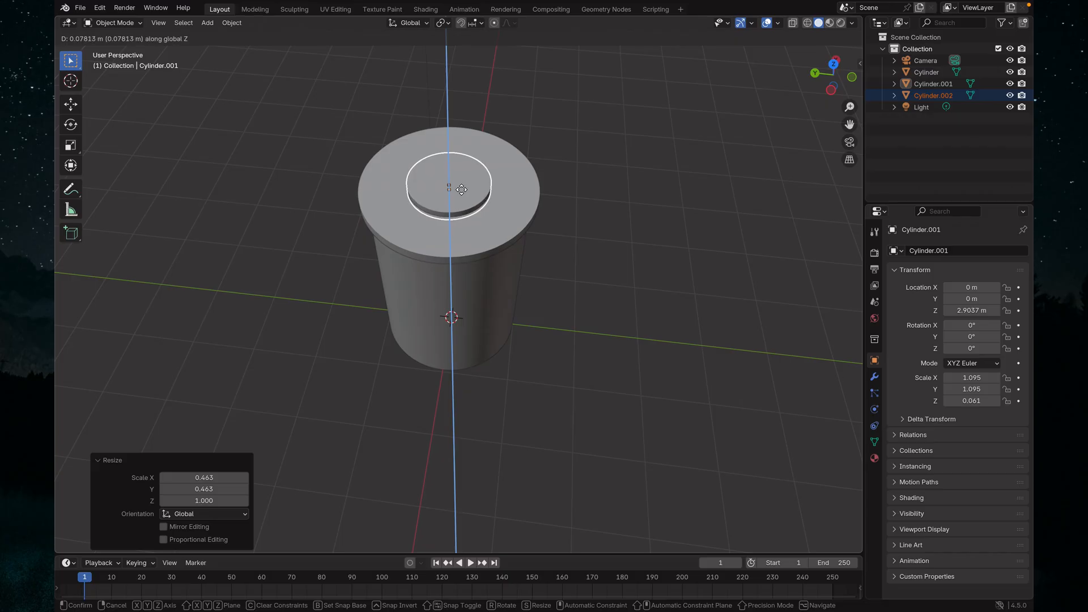
{"action": "left_click", "coordinate": [461, 190]}
{"action": "middle_click_drag", "start_coordinate": [484, 224], "coordinate": [473, 287]}
{"action": "left_click", "coordinate": [533, 243]}
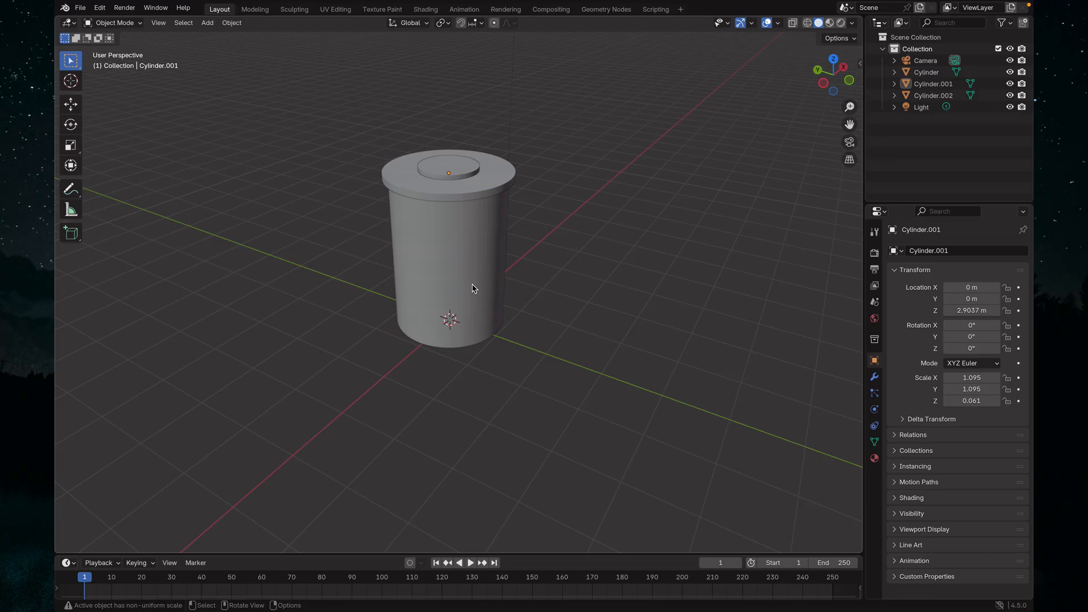
Step: Taper the cup by scaling its bottom face in X and Y by about 0.687 with Z locked, and return to Object Mode
{"action": "left_click", "coordinate": [454, 272]}
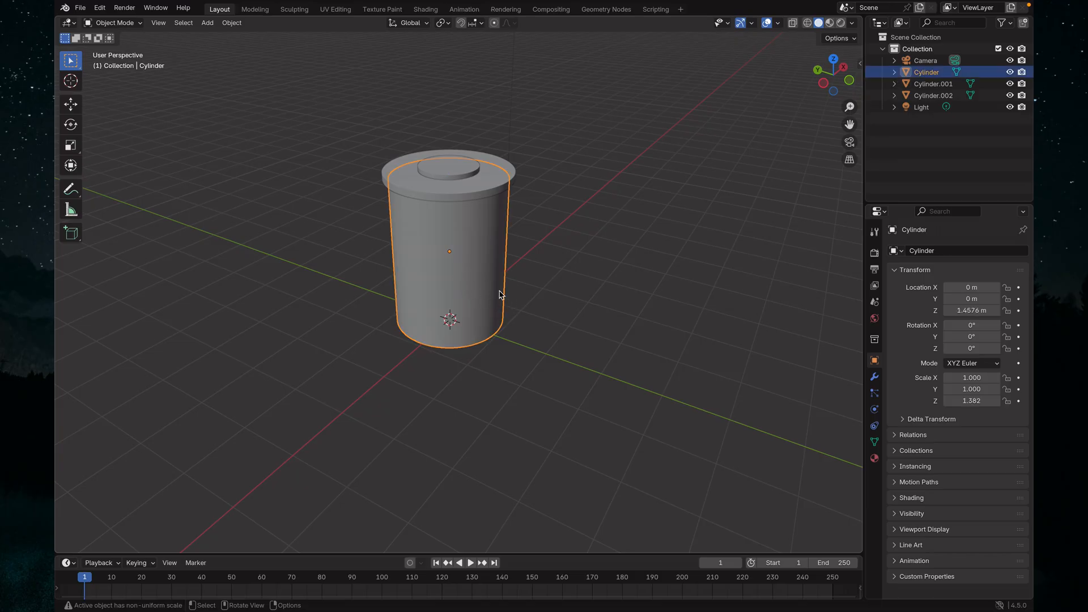
{"action": "middle_click_drag", "start_coordinate": [499, 295], "coordinate": [514, 151]}
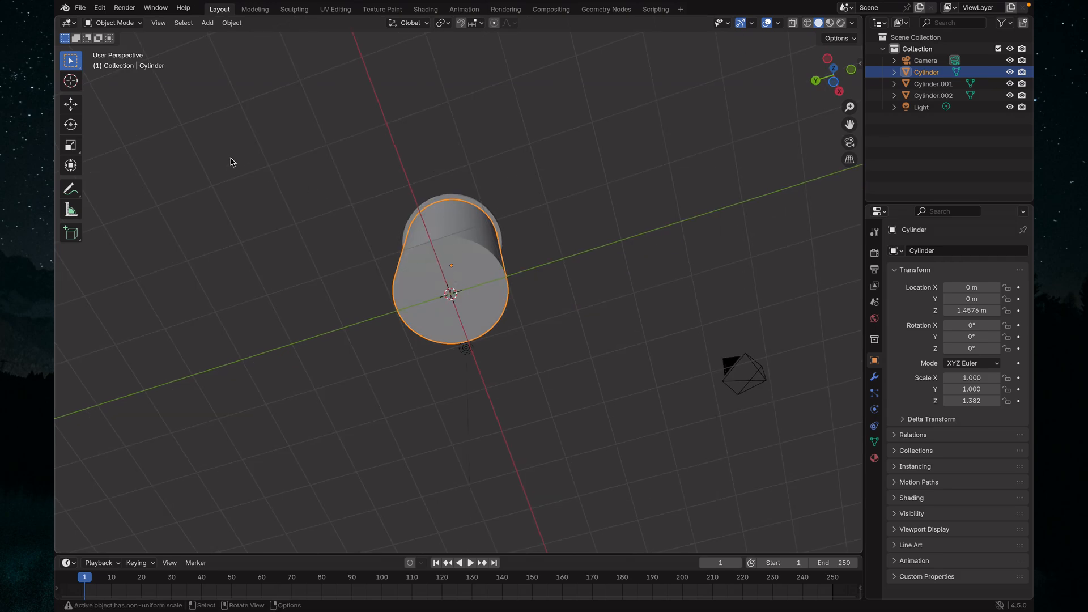
{"action": "key", "text": "Tab"}
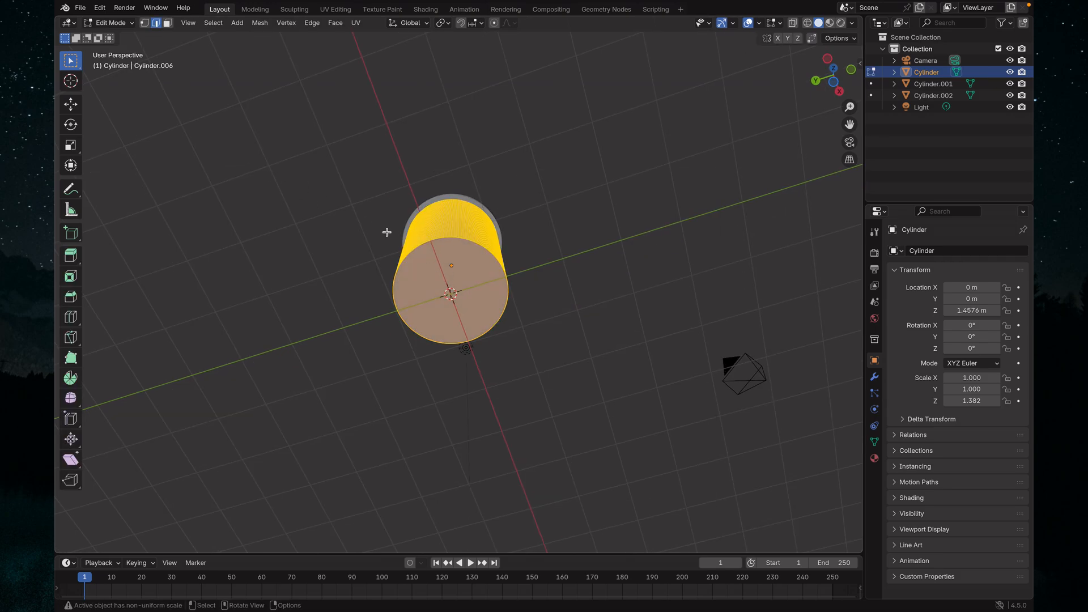
{"action": "key", "text": "3"}
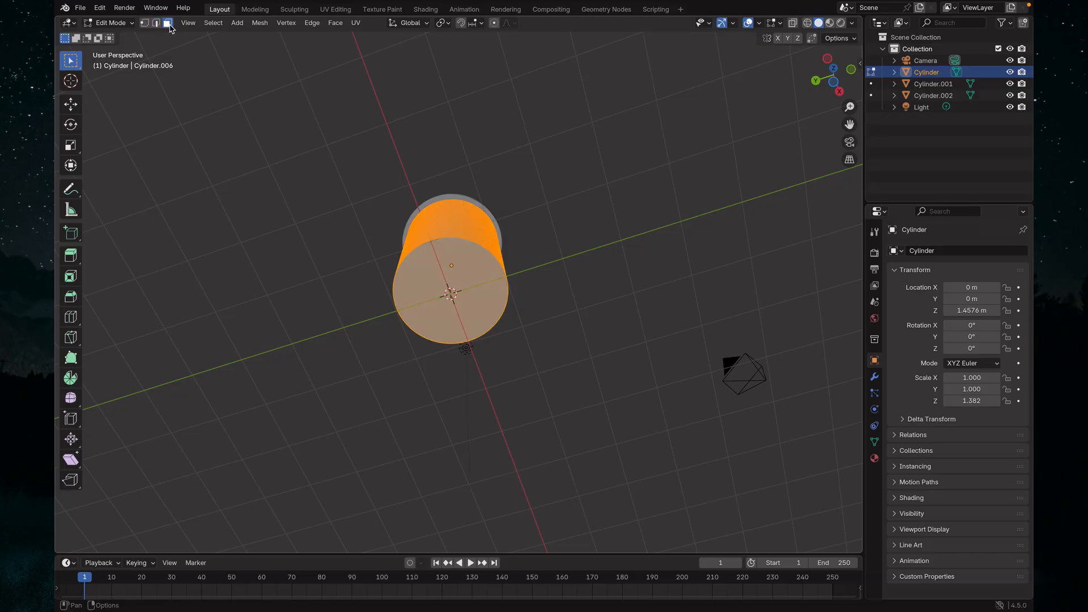
{"action": "left_click", "coordinate": [476, 275]}
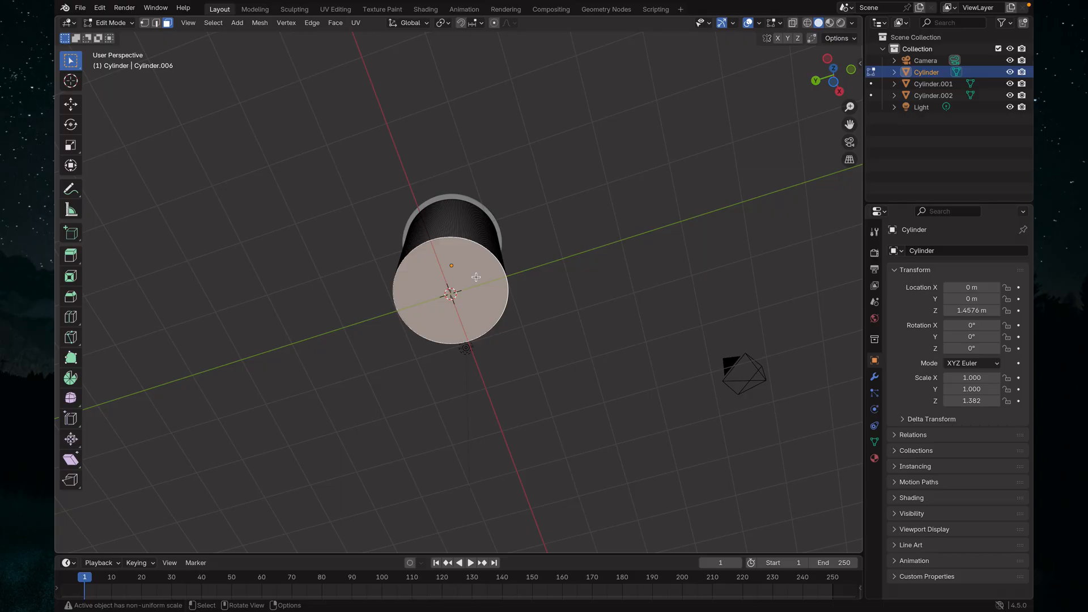
{"action": "key", "text": "s"}
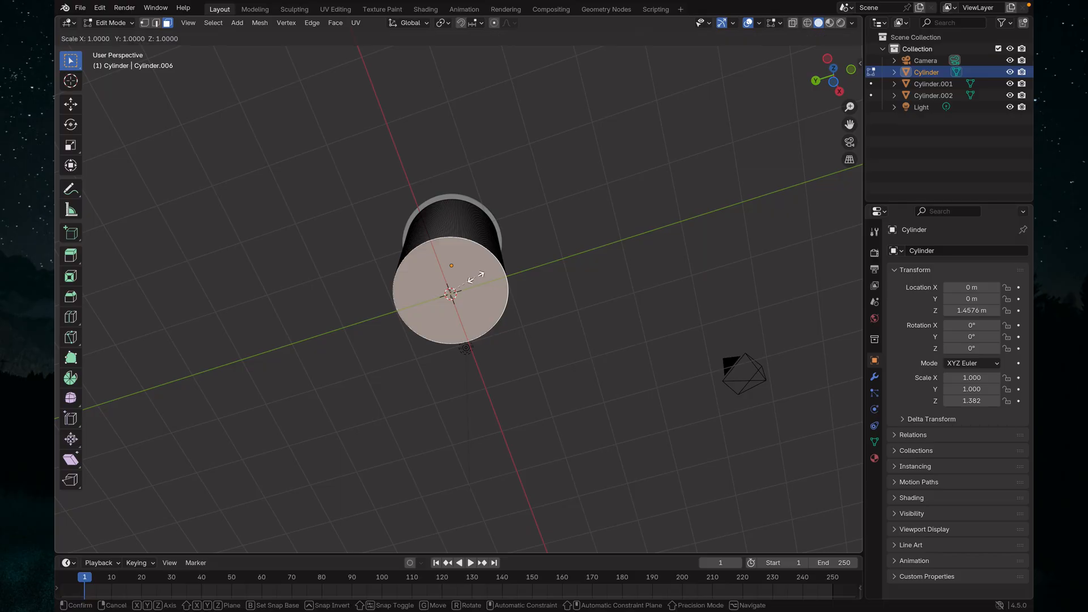
{"action": "key", "text": "shift+z"}
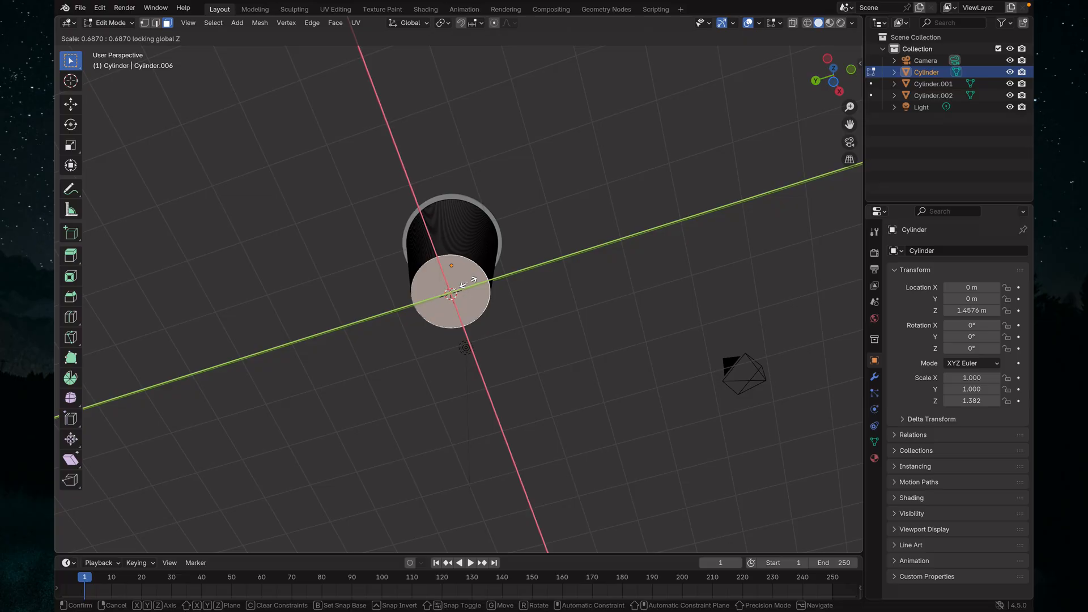
{"action": "left_click", "coordinate": [469, 281]}
{"action": "middle_click_drag", "start_coordinate": [520, 243], "coordinate": [488, 346]}
{"action": "left_click", "coordinate": [548, 288]}
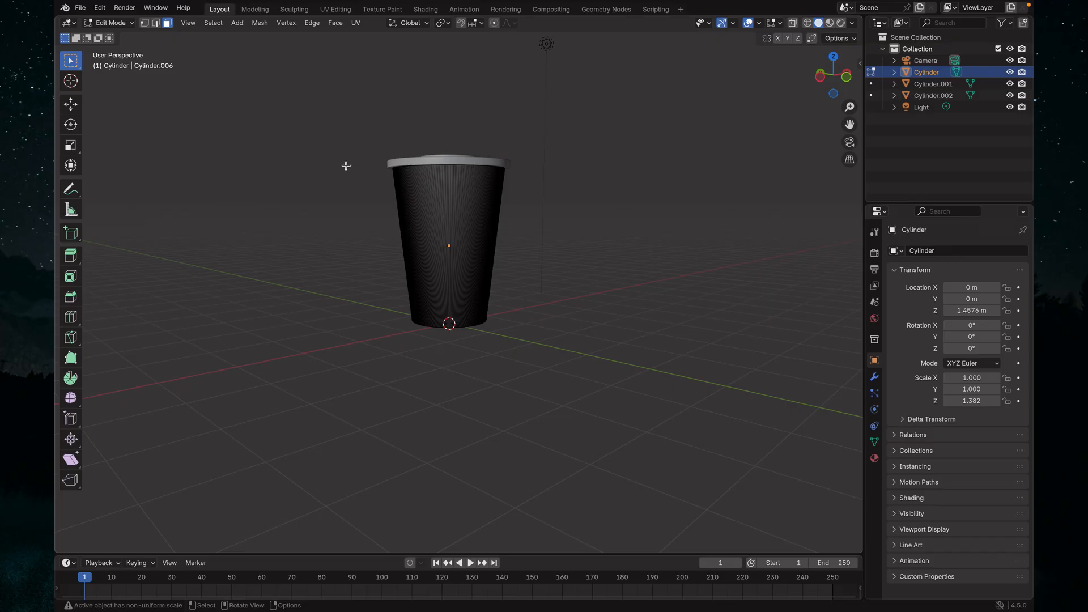
{"action": "key", "text": "Tab"}
{"action": "left_click", "coordinate": [547, 201]}
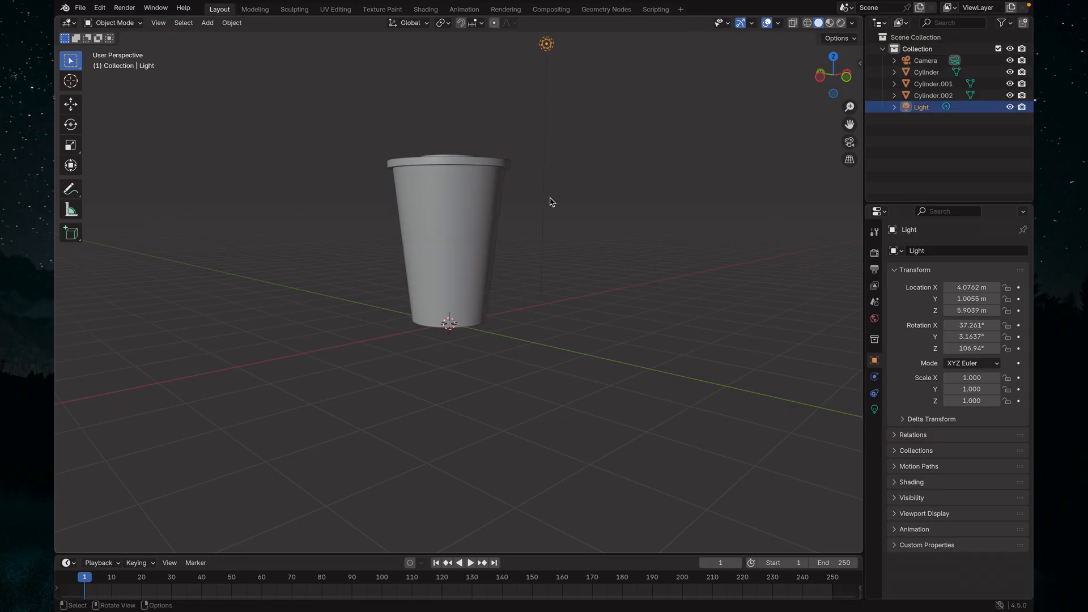
Step: Add a cylinder with 1 m radius and 2 m depth, and move it about 4.165 m up the Z axis above the lid
{"action": "middle_click_drag", "start_coordinate": [604, 206], "coordinate": [649, 229]}
{"action": "scroll", "coordinate": [601, 208], "scroll_direction": "up", "scroll_amount": 1}
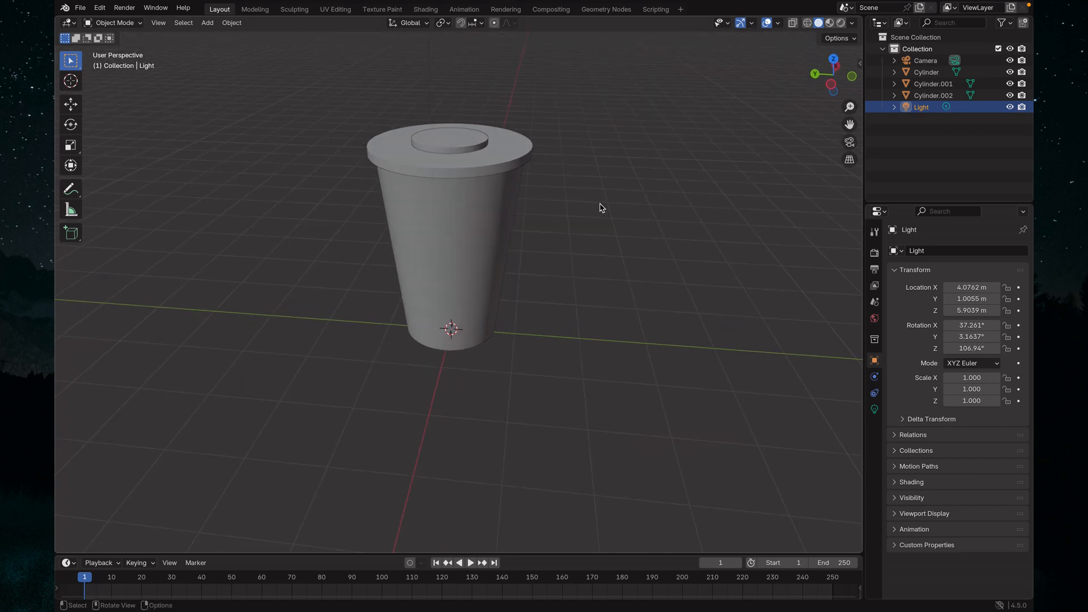
{"action": "middle_click_drag", "start_coordinate": [605, 173], "coordinate": [586, 227]}
{"action": "scroll", "coordinate": [573, 191], "scroll_direction": "up", "scroll_amount": 1}
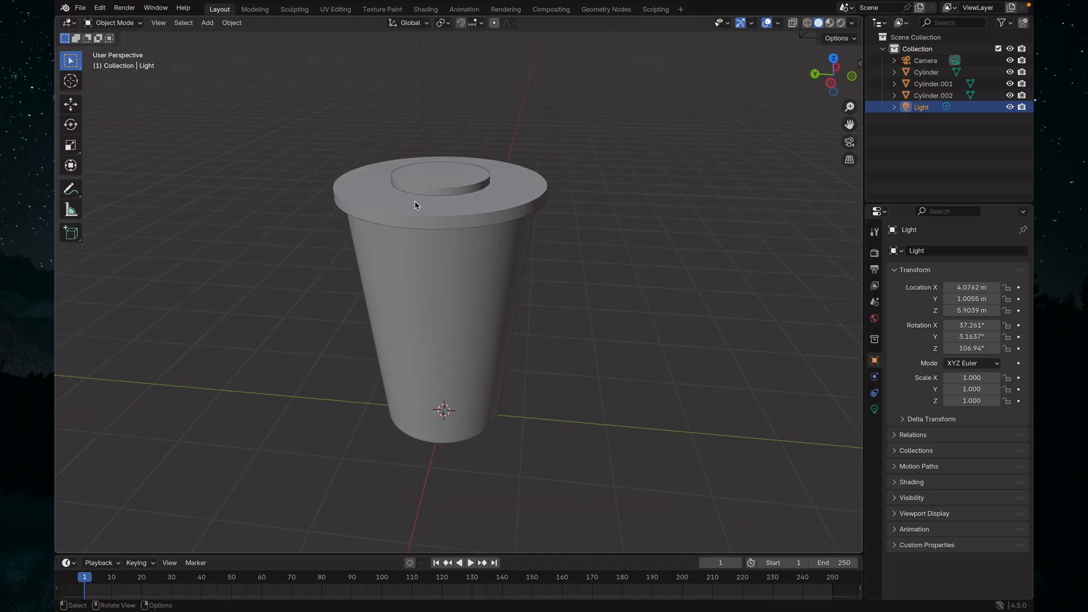
{"action": "key", "text": "shift+a"}
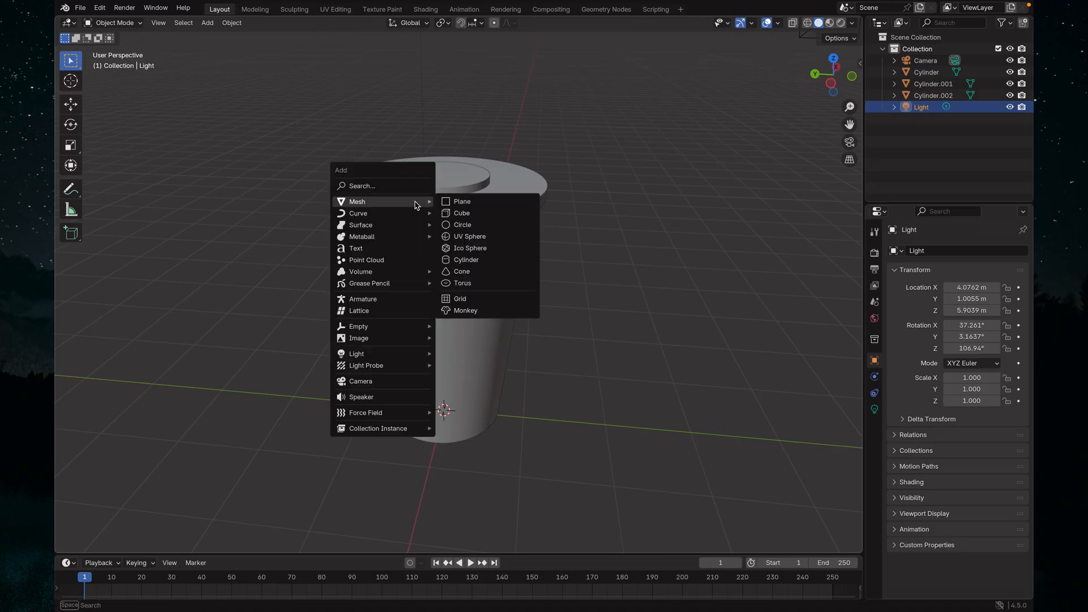
{"action": "left_click", "coordinate": [469, 260]}
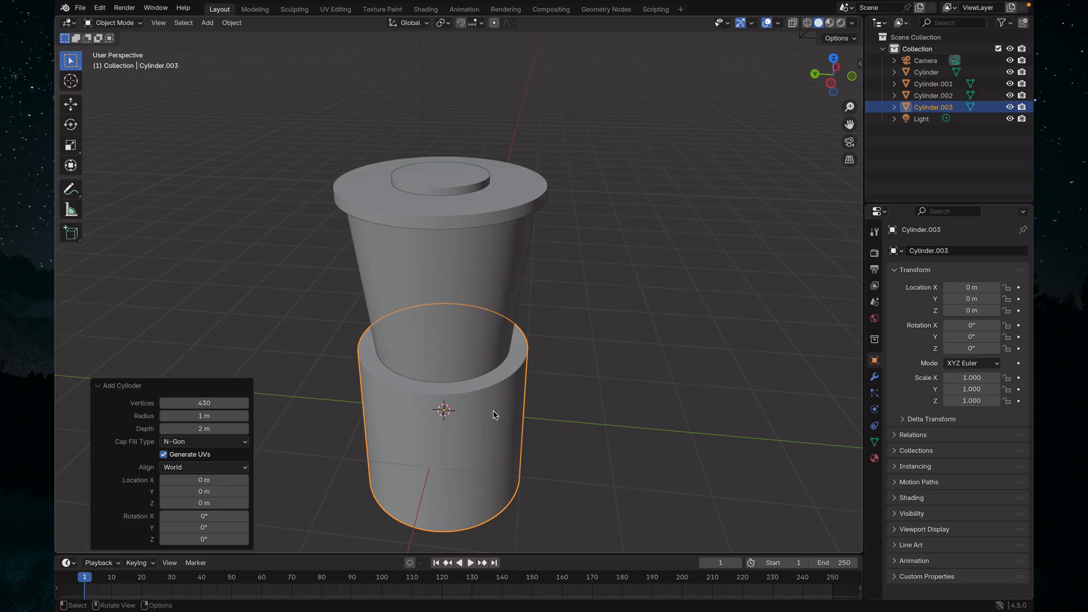
{"action": "key", "text": "g"}
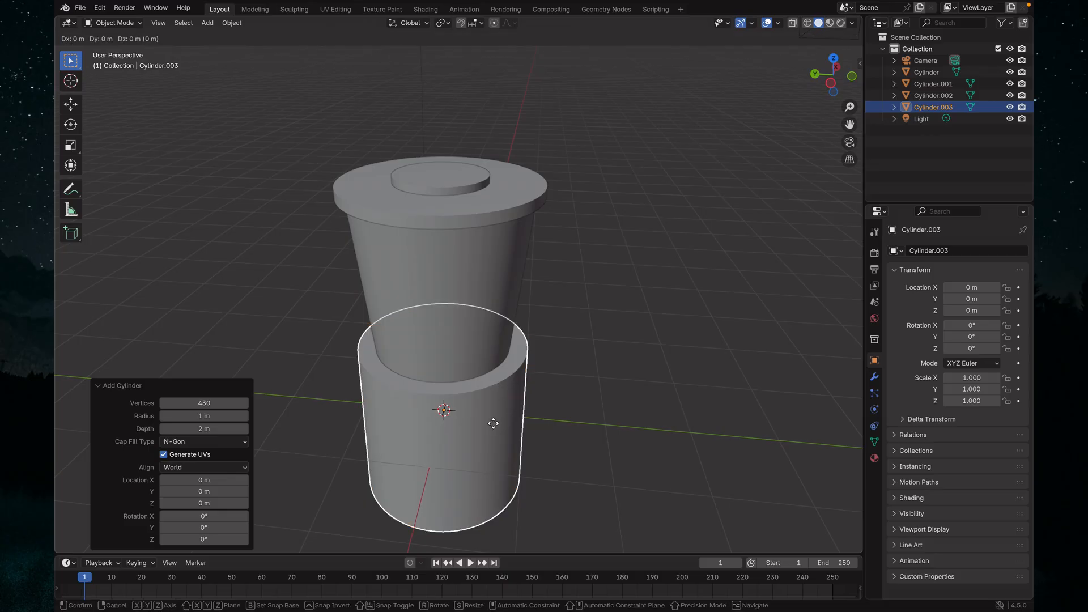
{"action": "key", "text": "z"}
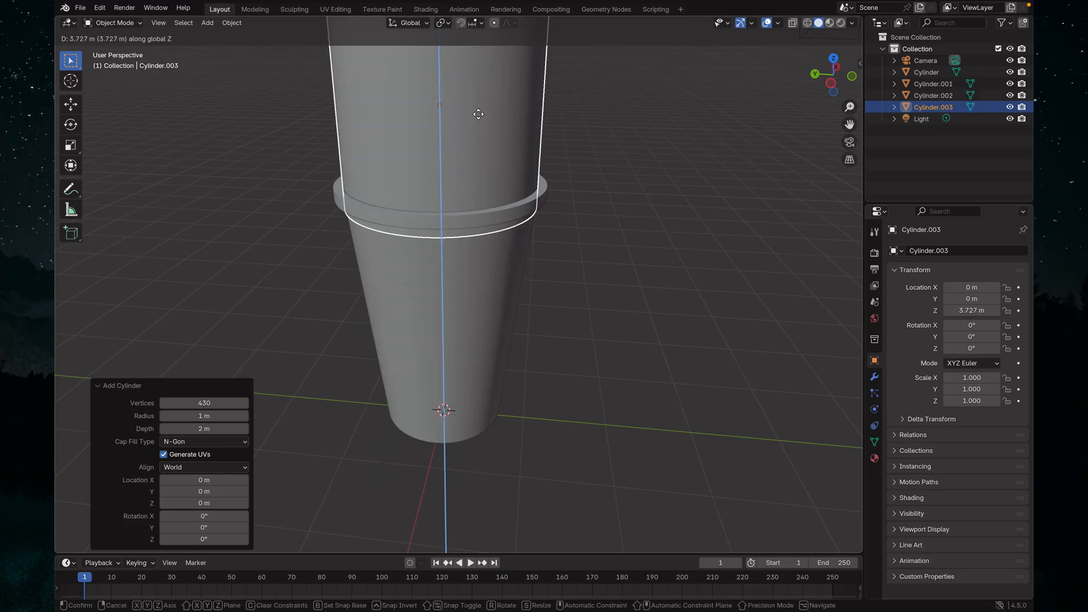
{"action": "left_click", "coordinate": [491, 73]}
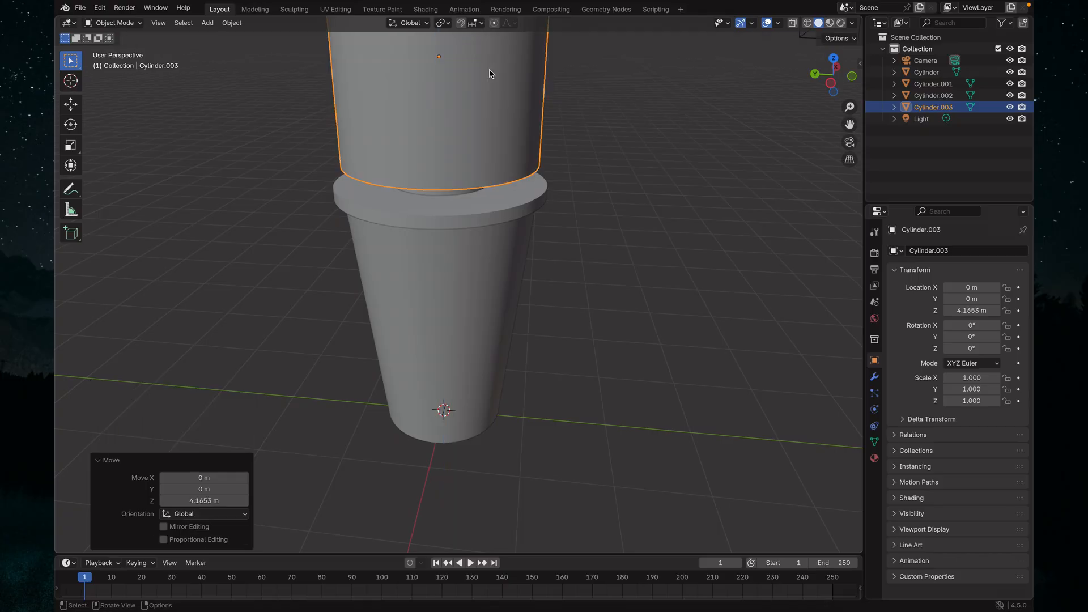
Step: Shape the new cylinder into a straw by scaling X and Y by about 0.084 and stretching Z by about 1.142
{"action": "middle_click_drag", "start_coordinate": [519, 197], "coordinate": [553, 385]}
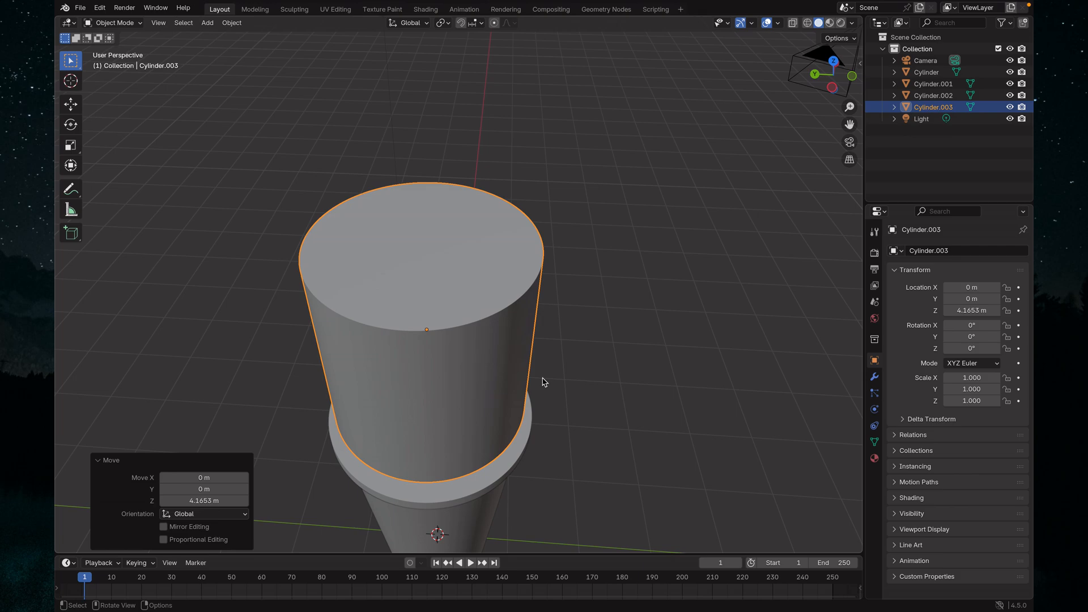
{"action": "key", "text": "s"}
{"action": "key", "text": "shift+z"}
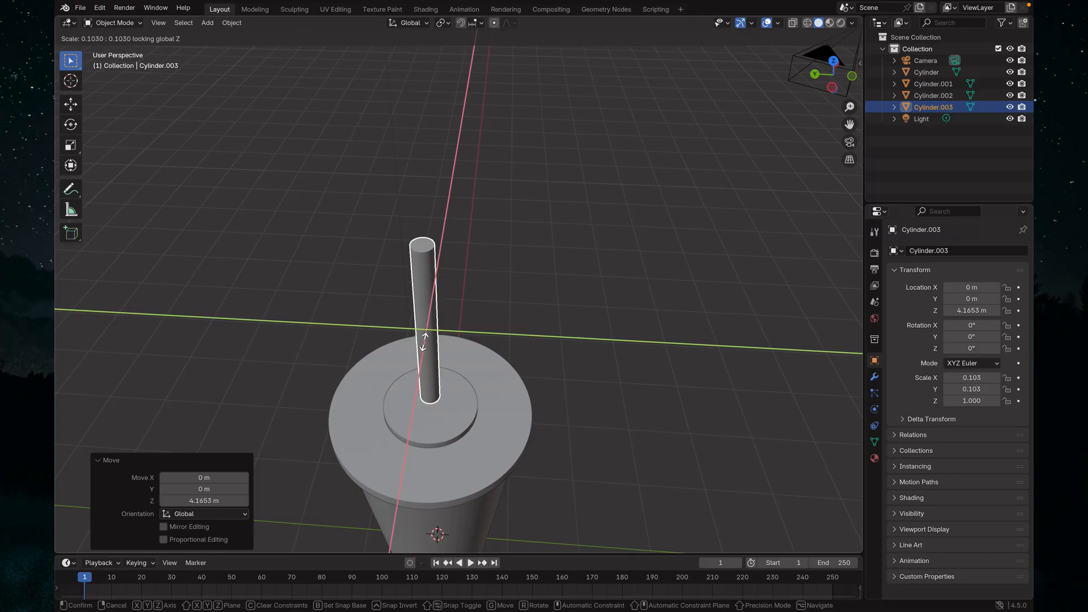
{"action": "left_click", "coordinate": [425, 339]}
{"action": "middle_click_drag", "start_coordinate": [481, 341], "coordinate": [517, 302]}
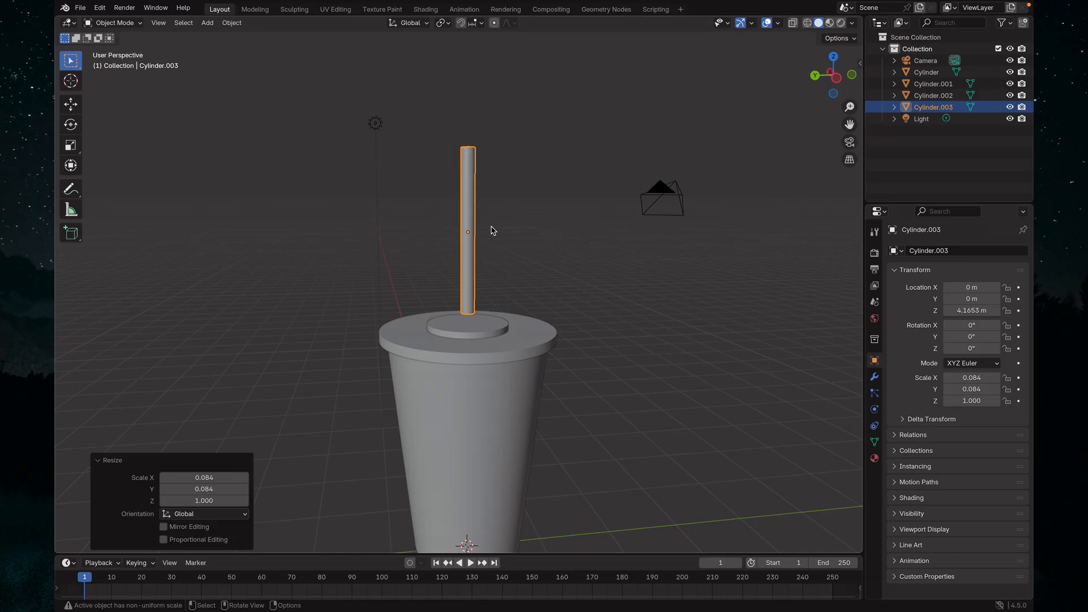
{"action": "key", "text": "s"}
{"action": "key", "text": "z"}
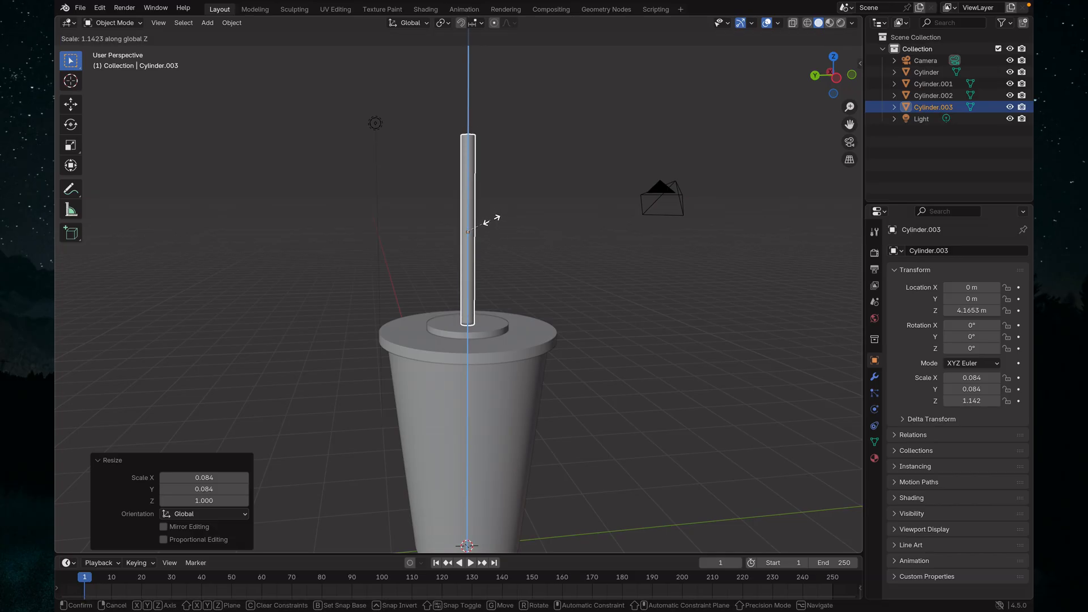
{"action": "left_click", "coordinate": [492, 221]}
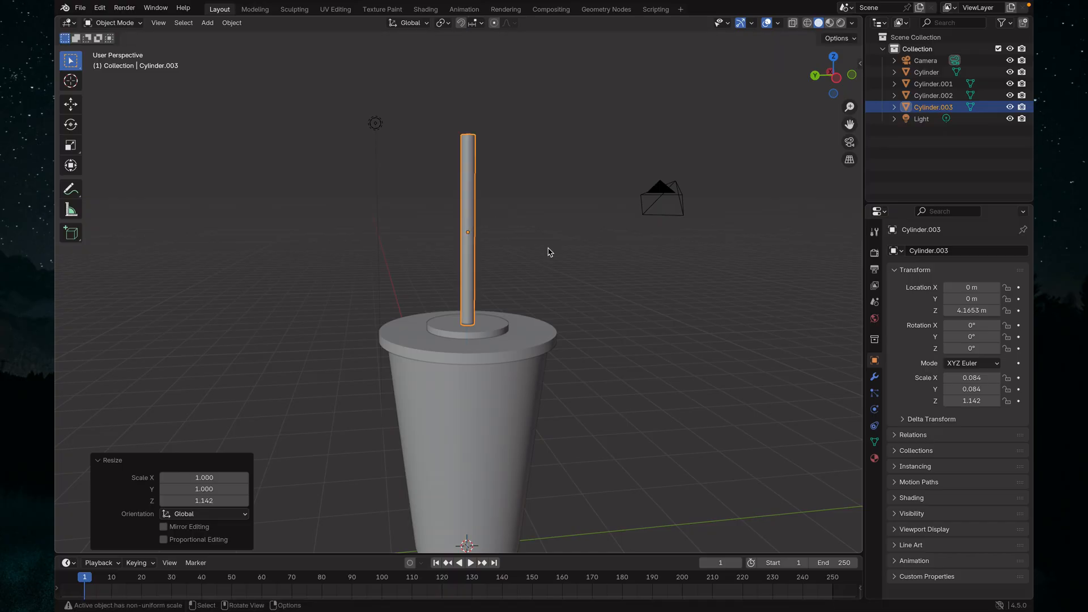
Step: Tilt the straw about 16° around the global X axis
{"action": "middle_click_drag", "start_coordinate": [559, 264], "coordinate": [480, 396]}
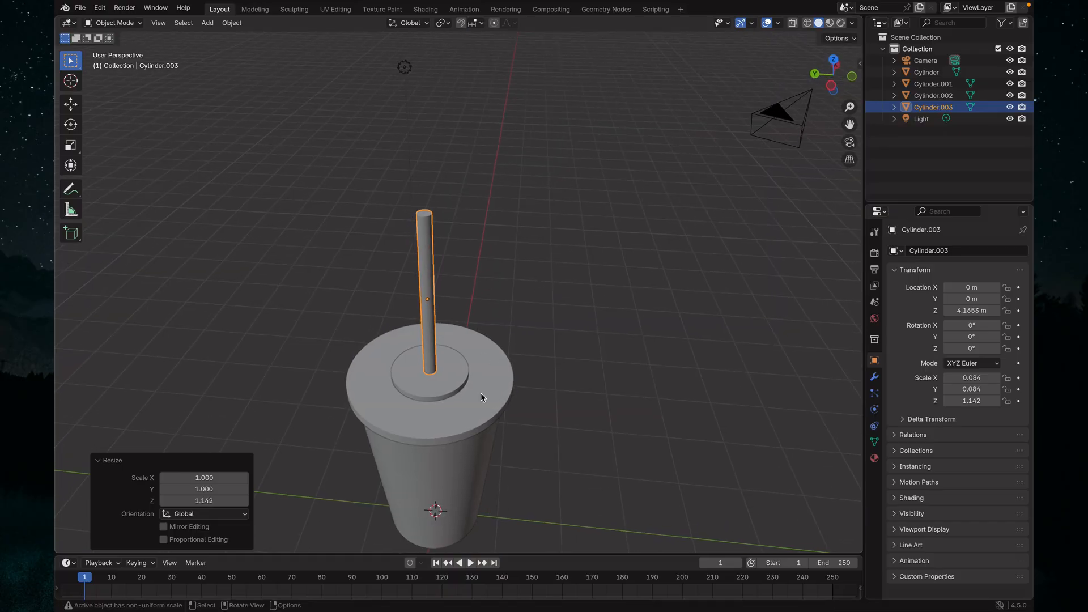
{"action": "middle_click_drag", "start_coordinate": [497, 286], "coordinate": [513, 281]}
{"action": "key", "text": "r"}
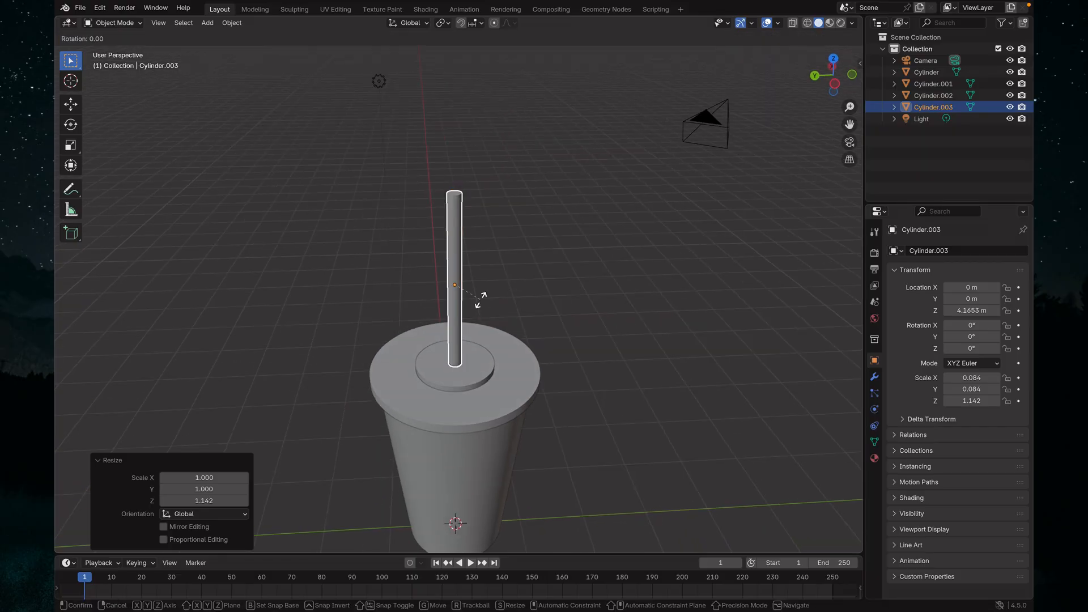
{"action": "key", "text": "x"}
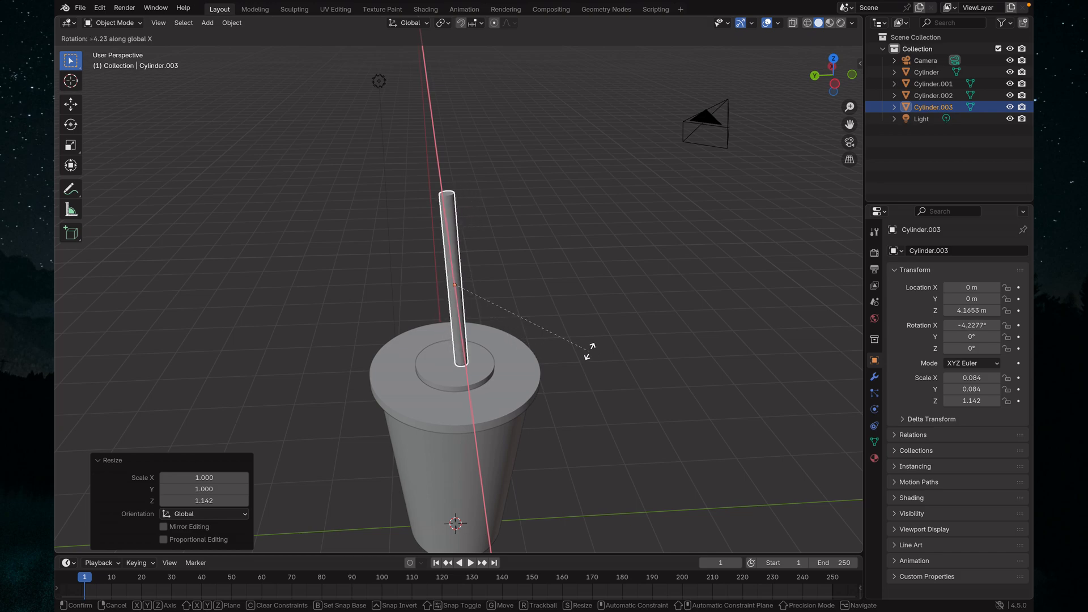
{"action": "left_click", "coordinate": [514, 350]}
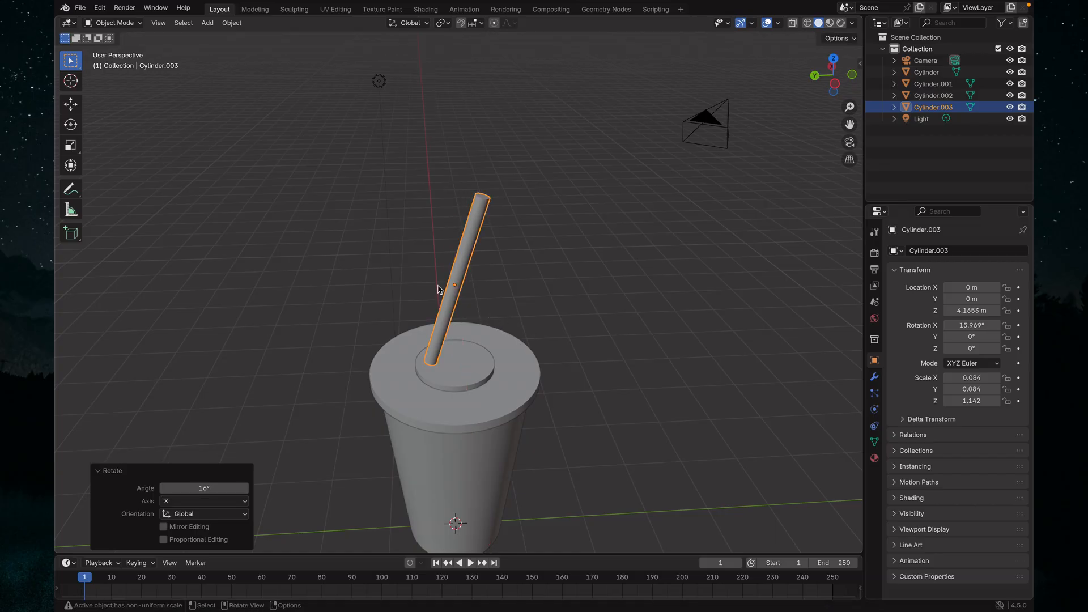
Step: Move the straw into the raised centre of the lid, at about Y -0.194 m and Z 3.723 m, and deselect it
{"action": "left_click", "coordinate": [70, 103]}
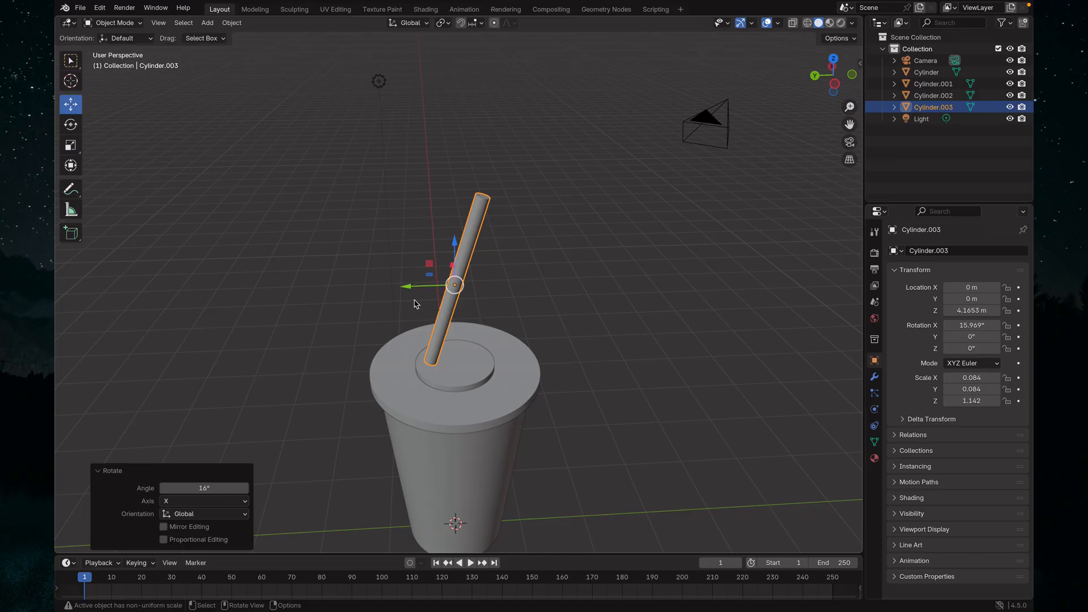
{"action": "left_click_drag", "start_coordinate": [406, 291], "coordinate": [435, 289]}
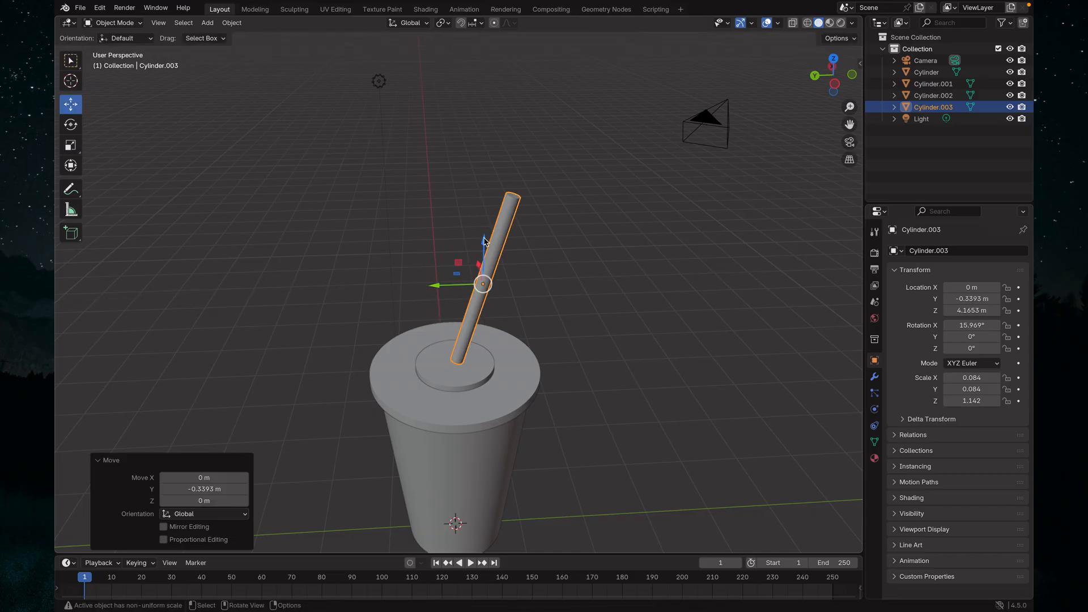
{"action": "left_click_drag", "start_coordinate": [485, 240], "coordinate": [477, 281]}
{"action": "left_click_drag", "start_coordinate": [434, 328], "coordinate": [424, 328]}
{"action": "left_click_drag", "start_coordinate": [468, 295], "coordinate": [469, 281]}
{"action": "left_click", "coordinate": [636, 359]}
{"action": "scroll", "coordinate": [645, 415], "scroll_direction": "down", "scroll_amount": 3}
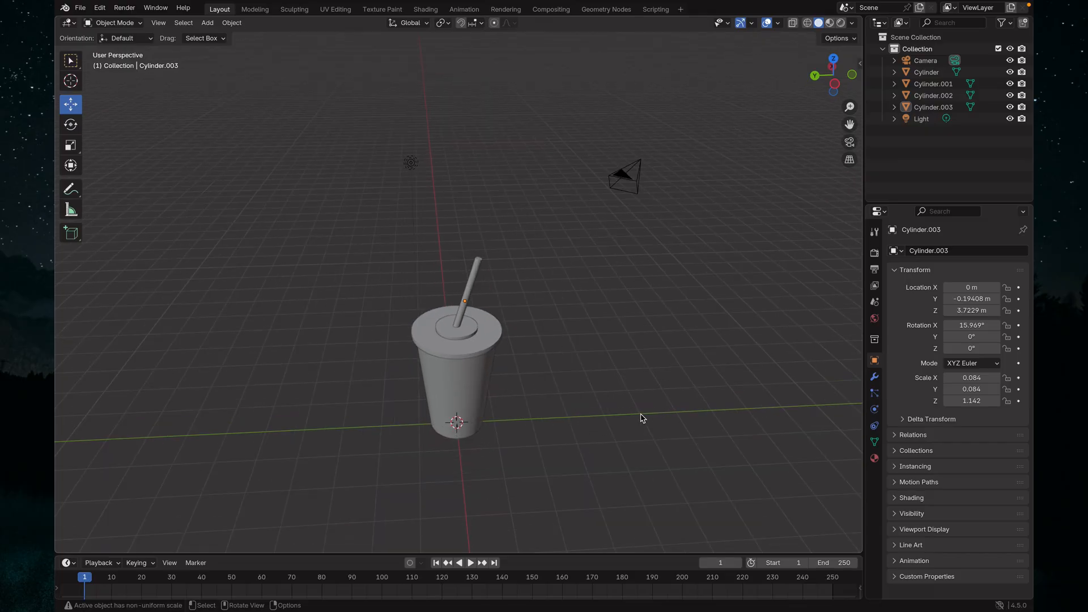
Step: Examine the assembled cup, lid and straw from the side and slightly above, at near and far distances
{"action": "scroll", "coordinate": [641, 415], "scroll_direction": "up", "scroll_amount": 2}
{"action": "middle_click_drag", "start_coordinate": [642, 415], "coordinate": [629, 381]}
{"action": "scroll", "coordinate": [629, 382], "scroll_direction": "down", "scroll_amount": 4}
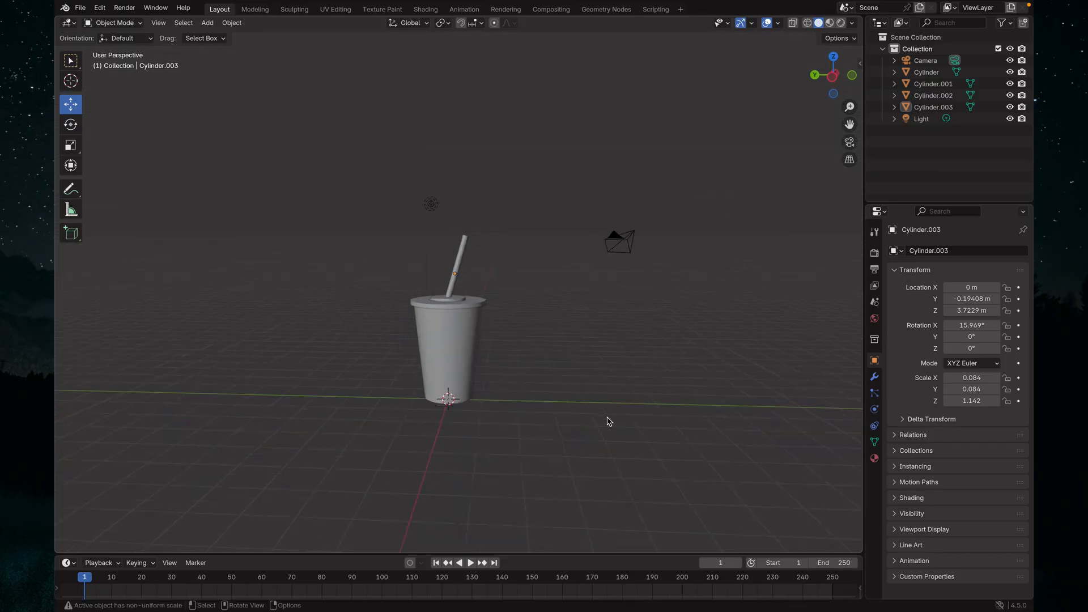
{"action": "scroll", "coordinate": [547, 324], "scroll_direction": "up", "scroll_amount": 1}
{"action": "scroll", "coordinate": [495, 310], "scroll_direction": "up", "scroll_amount": 3}
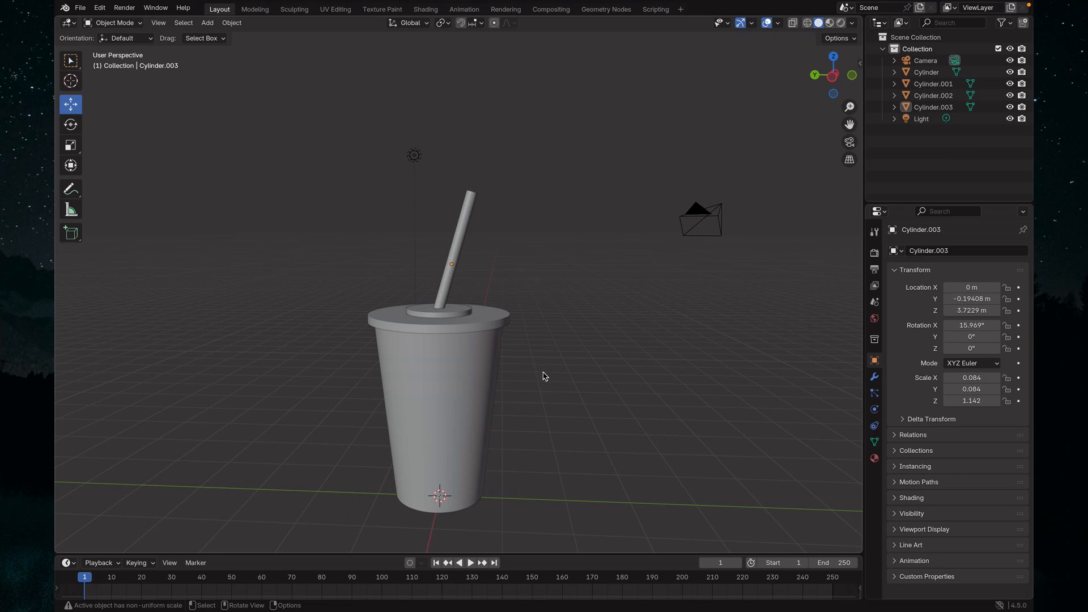
{"action": "middle_click_drag", "start_coordinate": [542, 376], "coordinate": [529, 351]}
{"action": "scroll", "coordinate": [556, 337], "scroll_direction": "up", "scroll_amount": 2}
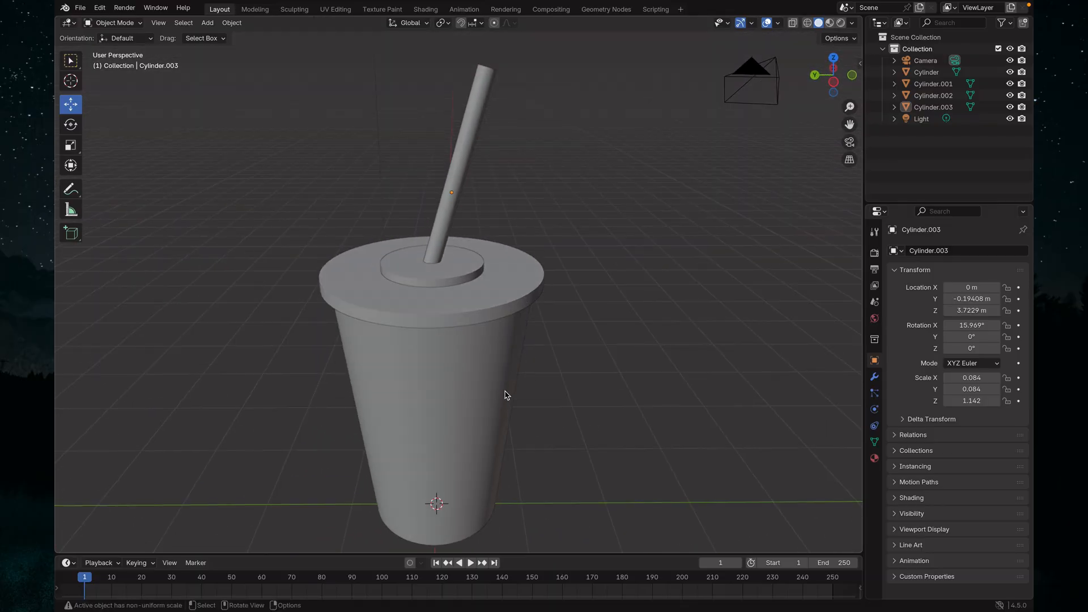
{"action": "scroll", "coordinate": [502, 395], "scroll_direction": "down", "scroll_amount": 4}
{"action": "scroll", "coordinate": [498, 394], "scroll_direction": "up", "scroll_amount": 3}
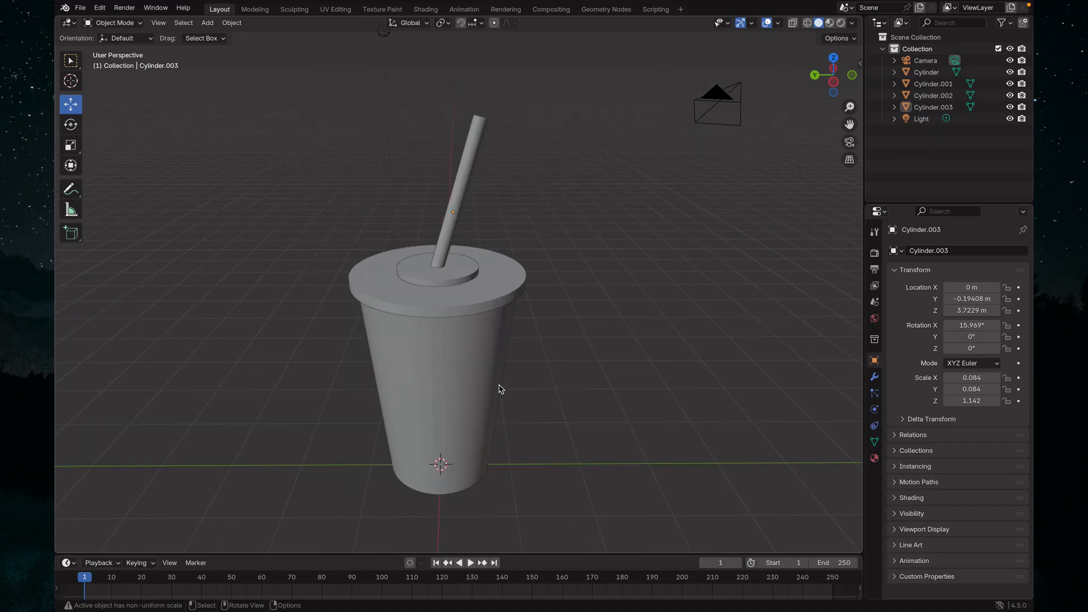
Step: Open the straw's upper end by deleting its top cap face in Edit Mode, and return to Object Mode
{"action": "middle_click_drag", "start_coordinate": [556, 369], "coordinate": [439, 406]}
{"action": "scroll", "coordinate": [376, 334], "scroll_direction": "down", "scroll_amount": 4}
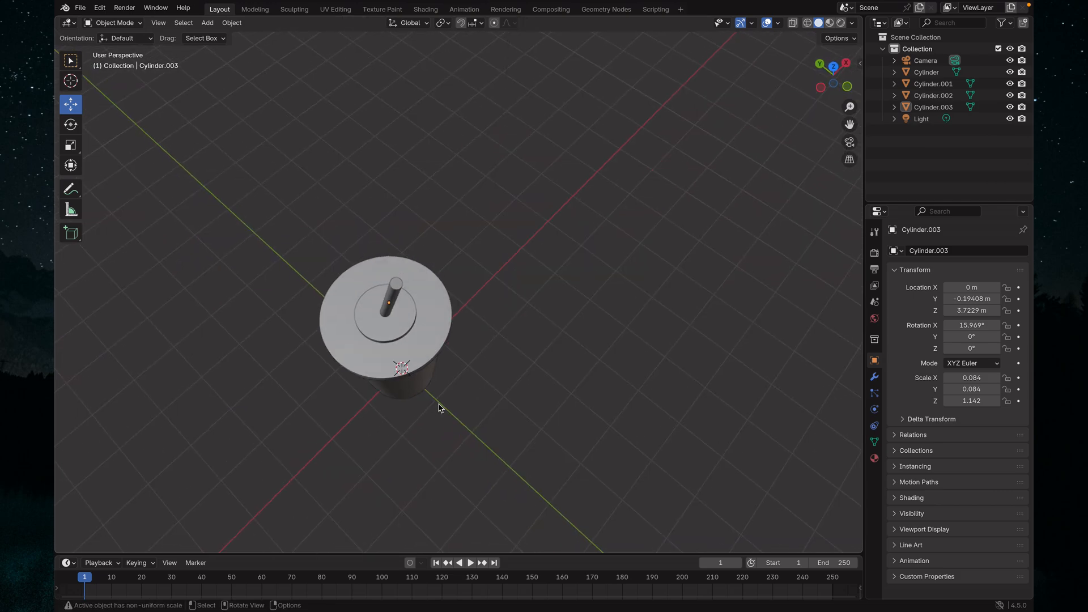
{"action": "scroll", "coordinate": [454, 379], "scroll_direction": "up", "scroll_amount": 3}
{"action": "left_click", "coordinate": [353, 286]}
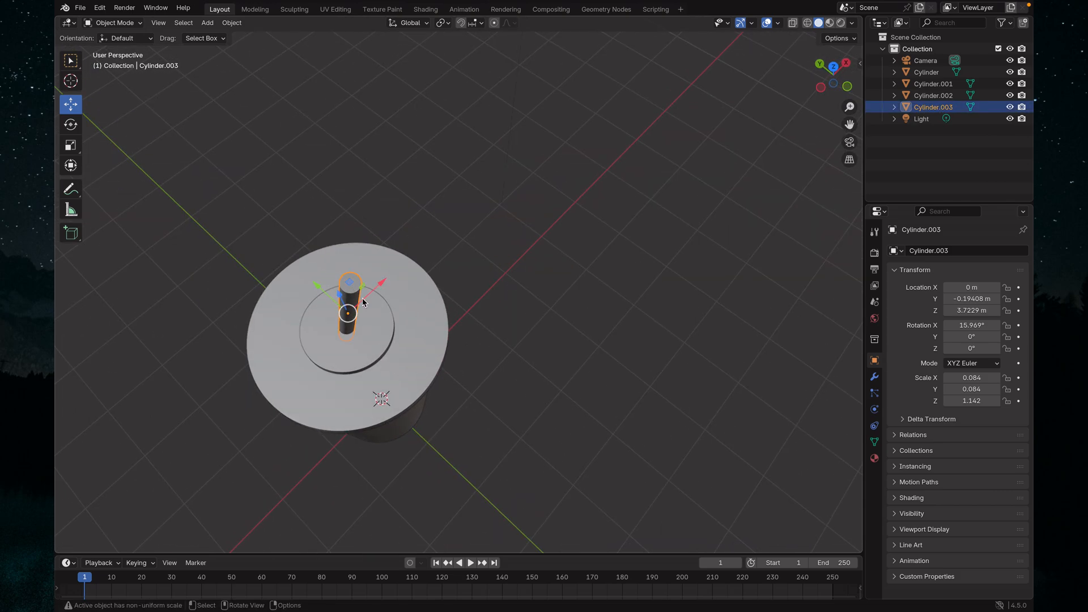
{"action": "scroll", "coordinate": [423, 335], "scroll_direction": "up", "scroll_amount": 4}
{"action": "middle_click_drag", "start_coordinate": [349, 368], "coordinate": [388, 373]}
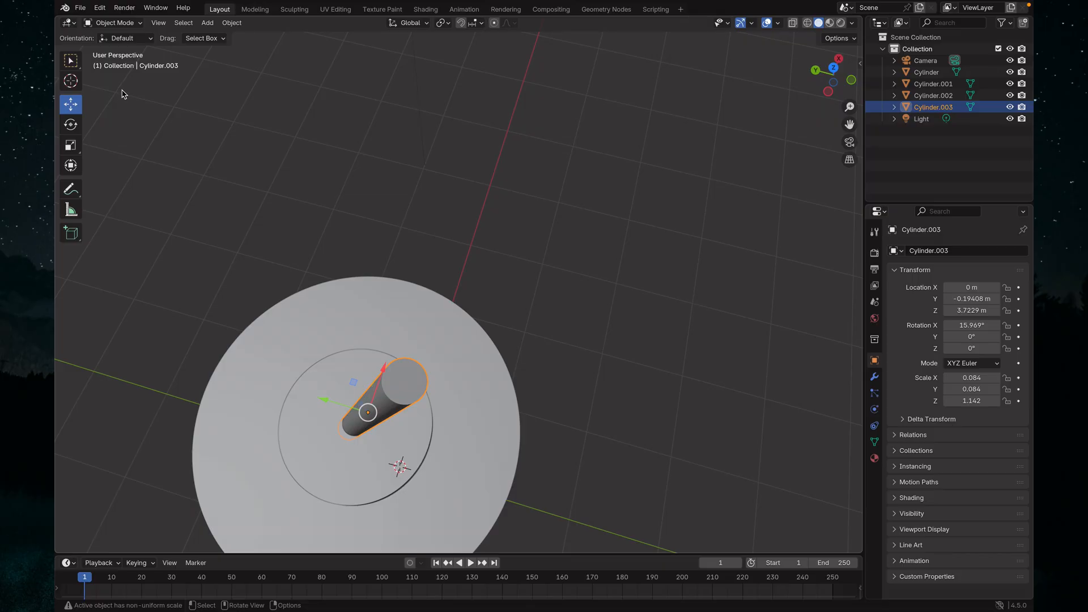
{"action": "key", "text": "Tab"}
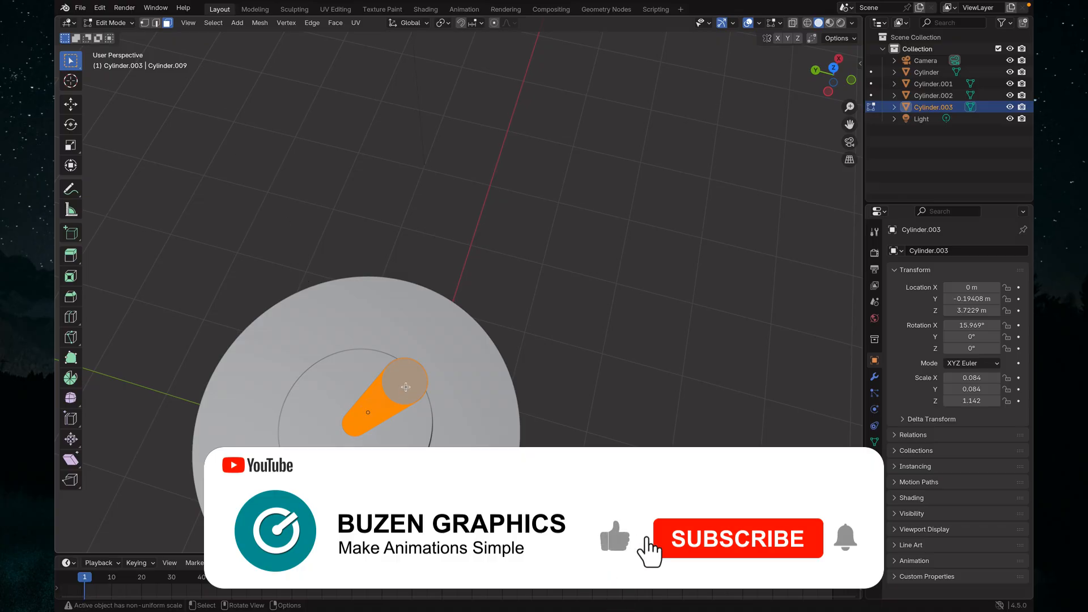
{"action": "key", "text": "alt+a"}
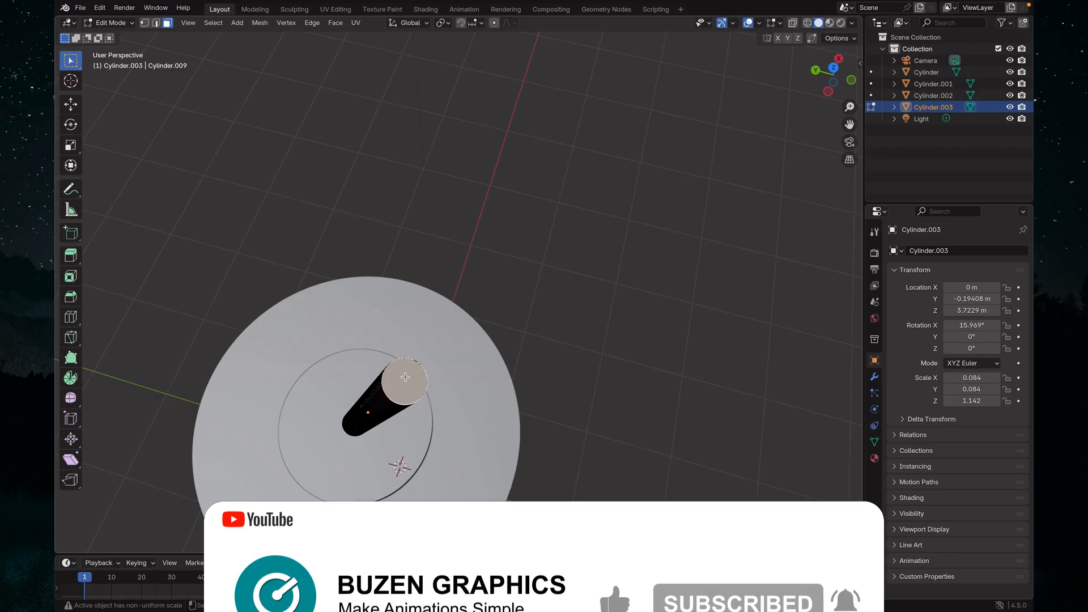
{"action": "key", "text": "x"}
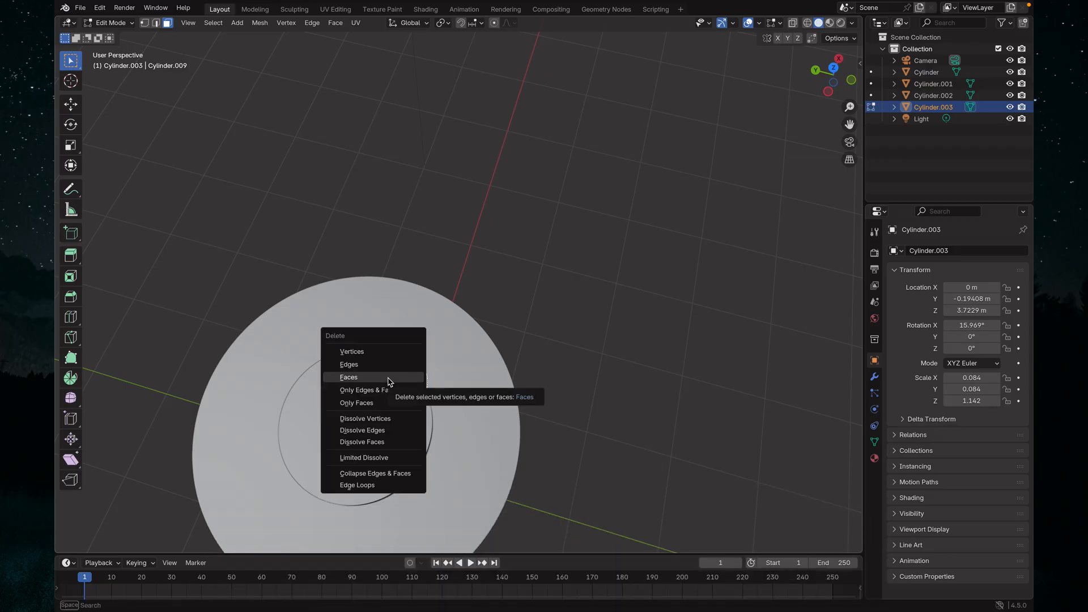
{"action": "left_click", "coordinate": [389, 378]}
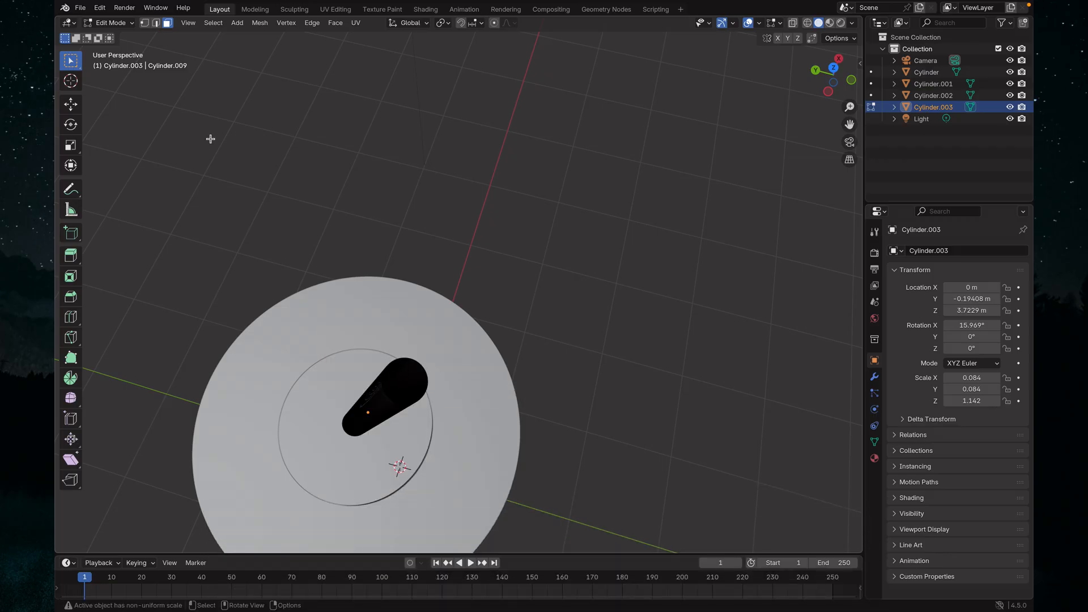
{"action": "key", "text": "Tab"}
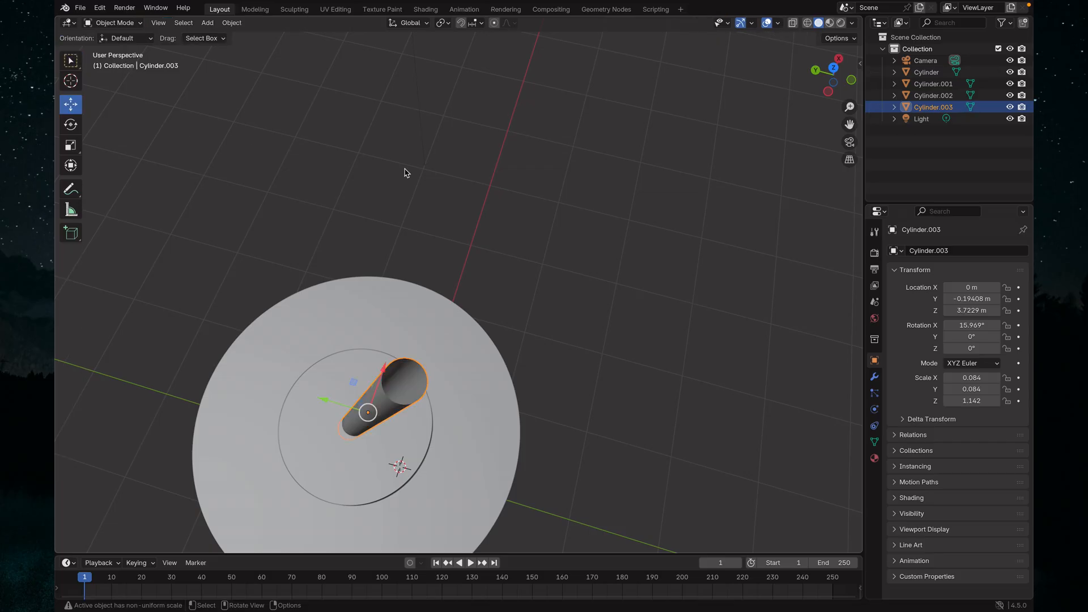
Step: Inspect the straw's open end from above and the whole cup from the sides, returning from Edit Mode to Object Mode
{"action": "mouse_move", "coordinate": [490, 264]}
{"action": "middle_mouse_down"}
{"action": "mouse_move", "coordinate": [478, 287]}
{"action": "mouse_move", "coordinate": [476, 270]}
{"action": "middle_mouse_up"}
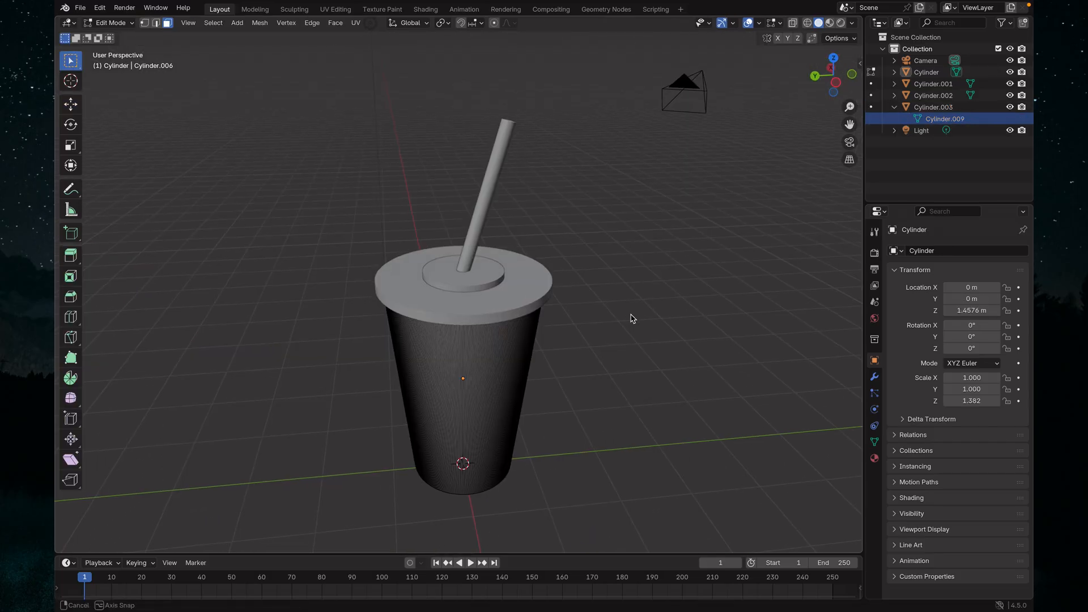
{"action": "middle_click_drag", "start_coordinate": [632, 318], "coordinate": [564, 307]}
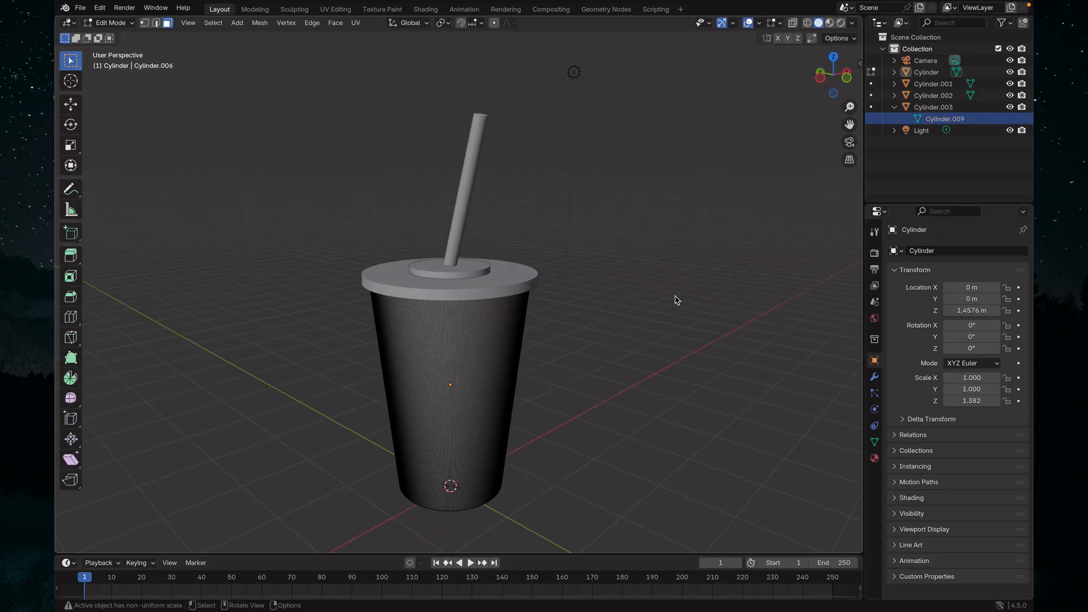
{"action": "middle_click_drag", "start_coordinate": [676, 301], "coordinate": [669, 370]}
{"action": "scroll", "coordinate": [605, 353], "scroll_direction": "up", "scroll_amount": 4}
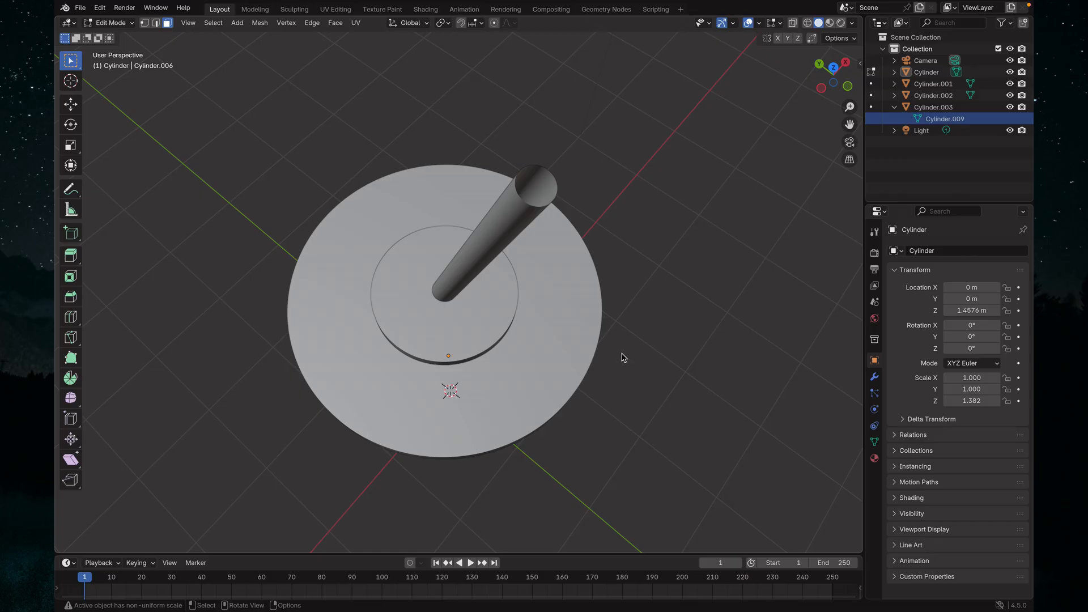
{"action": "scroll", "coordinate": [622, 357], "scroll_direction": "down", "scroll_amount": 4}
{"action": "scroll", "coordinate": [622, 357], "scroll_direction": "up", "scroll_amount": 5}
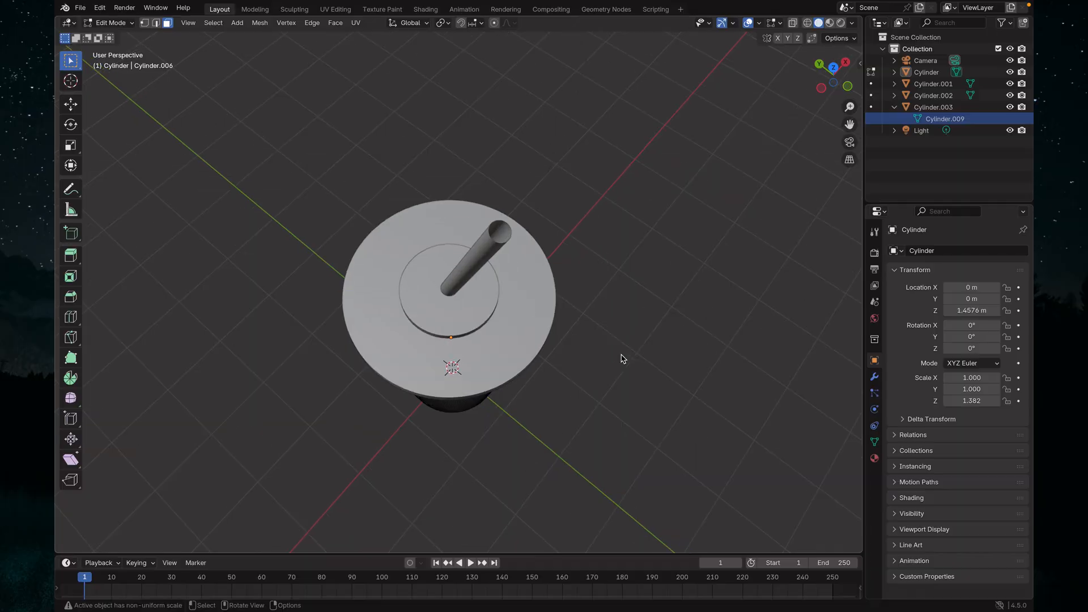
{"action": "middle_click_drag", "start_coordinate": [639, 361], "coordinate": [595, 310]}
{"action": "key", "text": "Tab"}
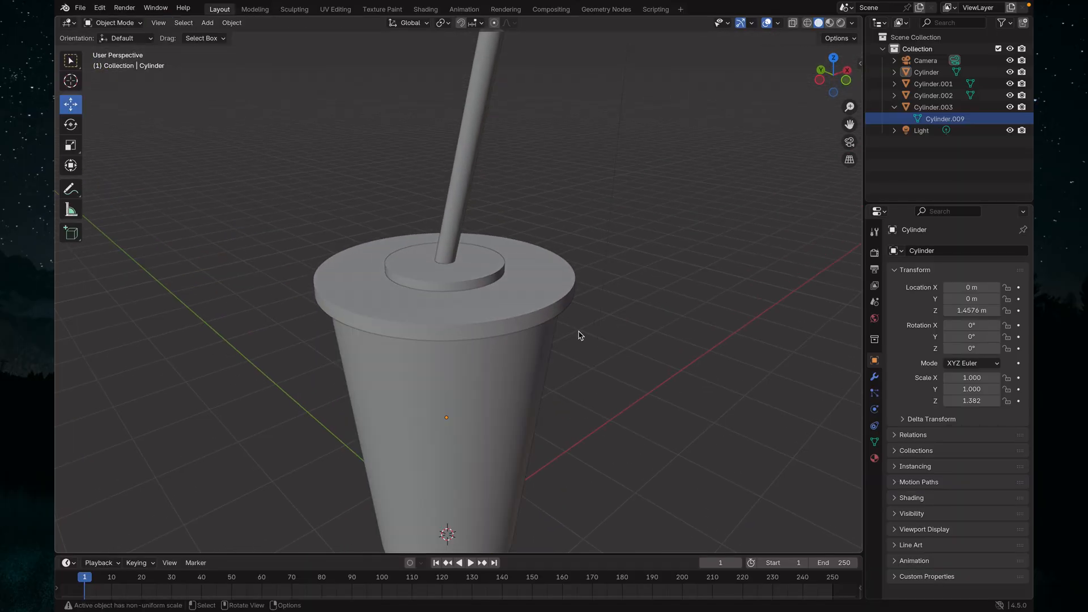
{"action": "scroll", "coordinate": [579, 335], "scroll_direction": "down", "scroll_amount": 4}
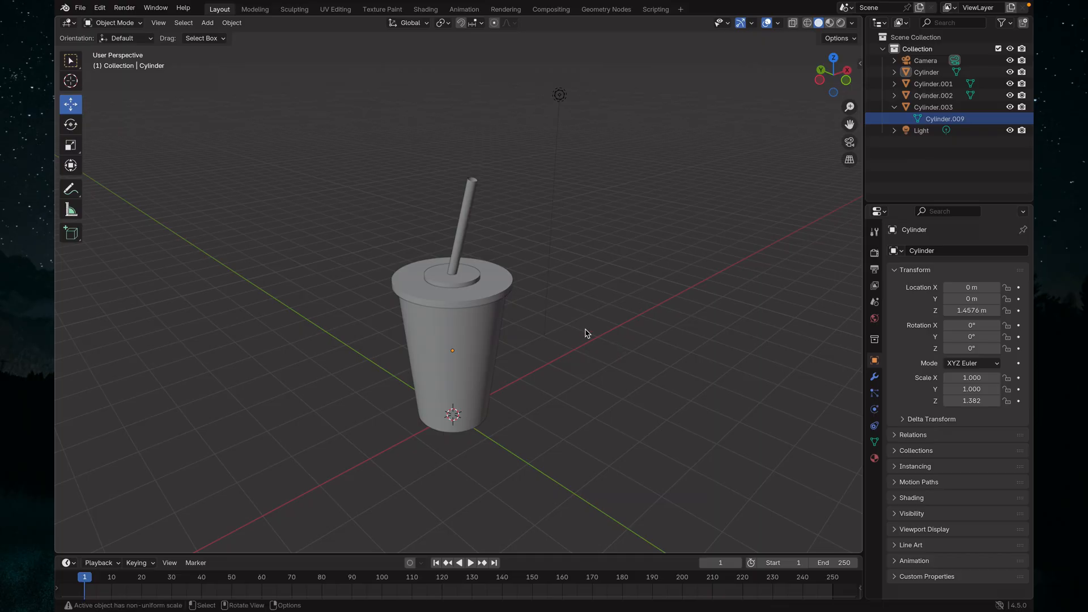
{"action": "mouse_move", "coordinate": [586, 333]}
{"action": "middle_mouse_down"}
{"action": "mouse_move", "coordinate": [588, 359]}
{"action": "mouse_move", "coordinate": [527, 362]}
{"action": "mouse_move", "coordinate": [571, 339]}
{"action": "middle_mouse_up"}
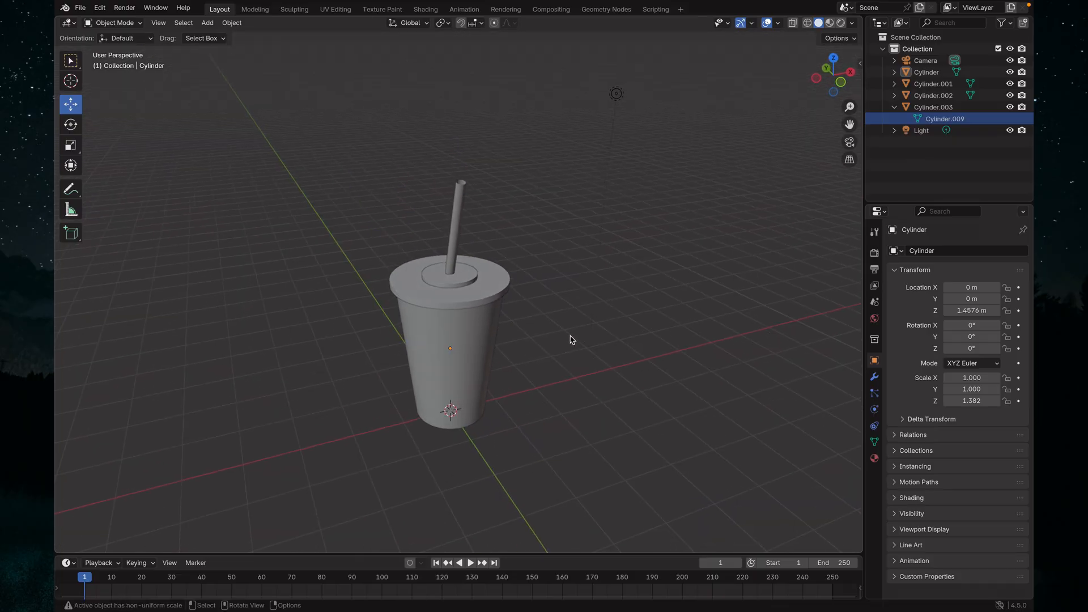
{"action": "key", "text": "ctrl+Left"}
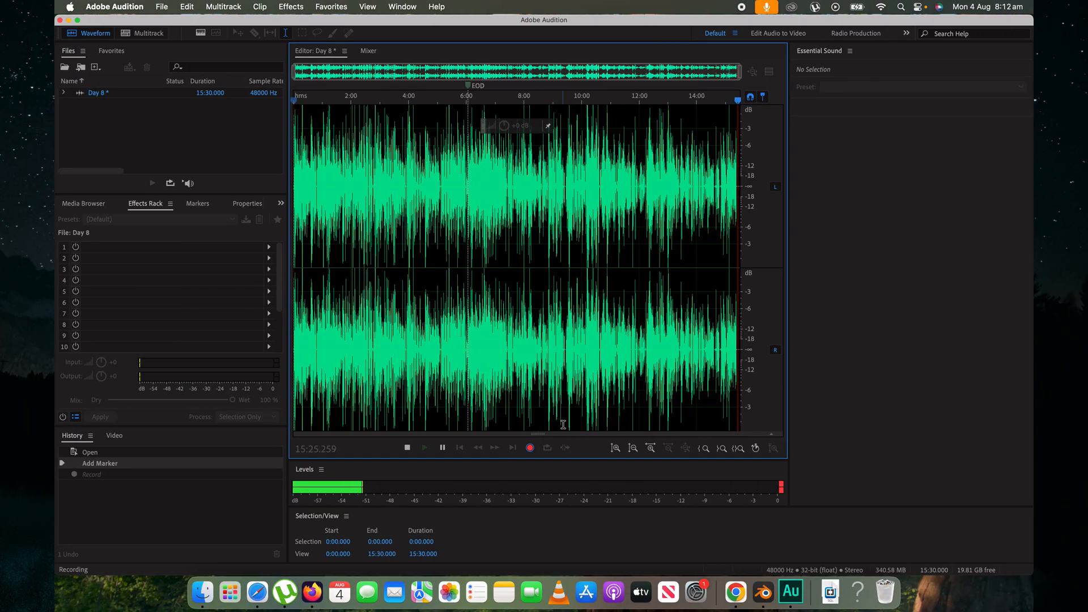